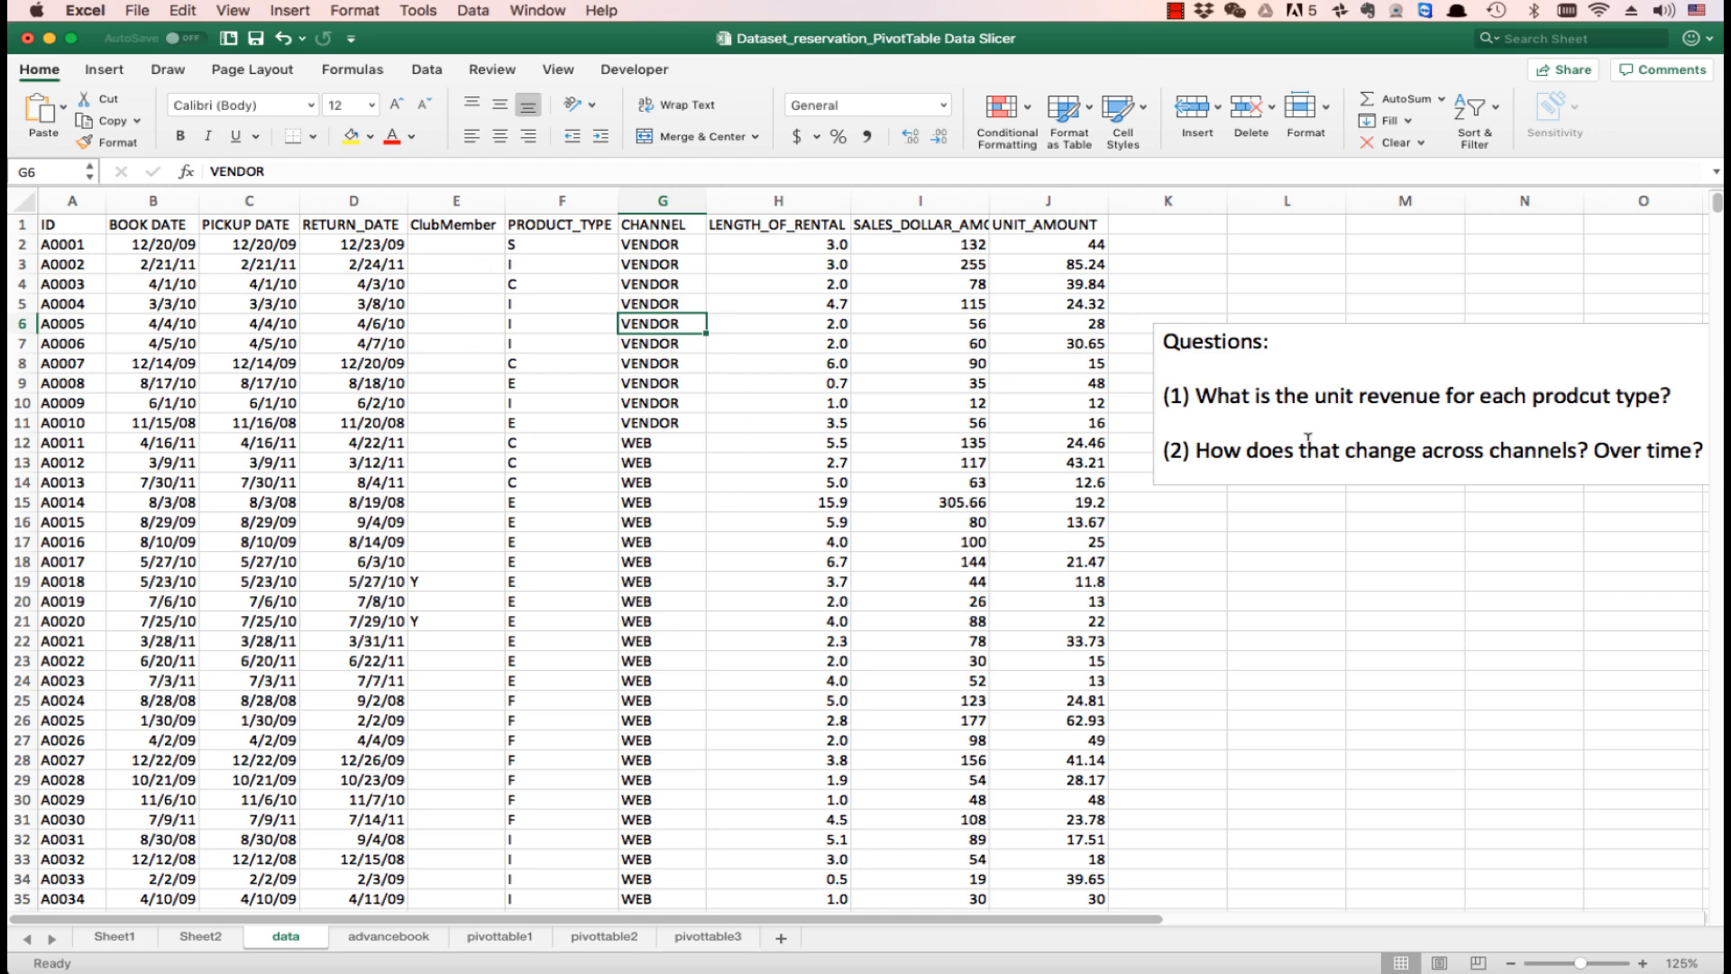
- Move the Questions text box closer to the data so it overlaps the UNIT_AMOUNT column
{"action": "left_click", "coordinate": [1265, 325]}
{"action": "left_click_drag", "start_coordinate": [1277, 323], "coordinate": [1193, 317]}
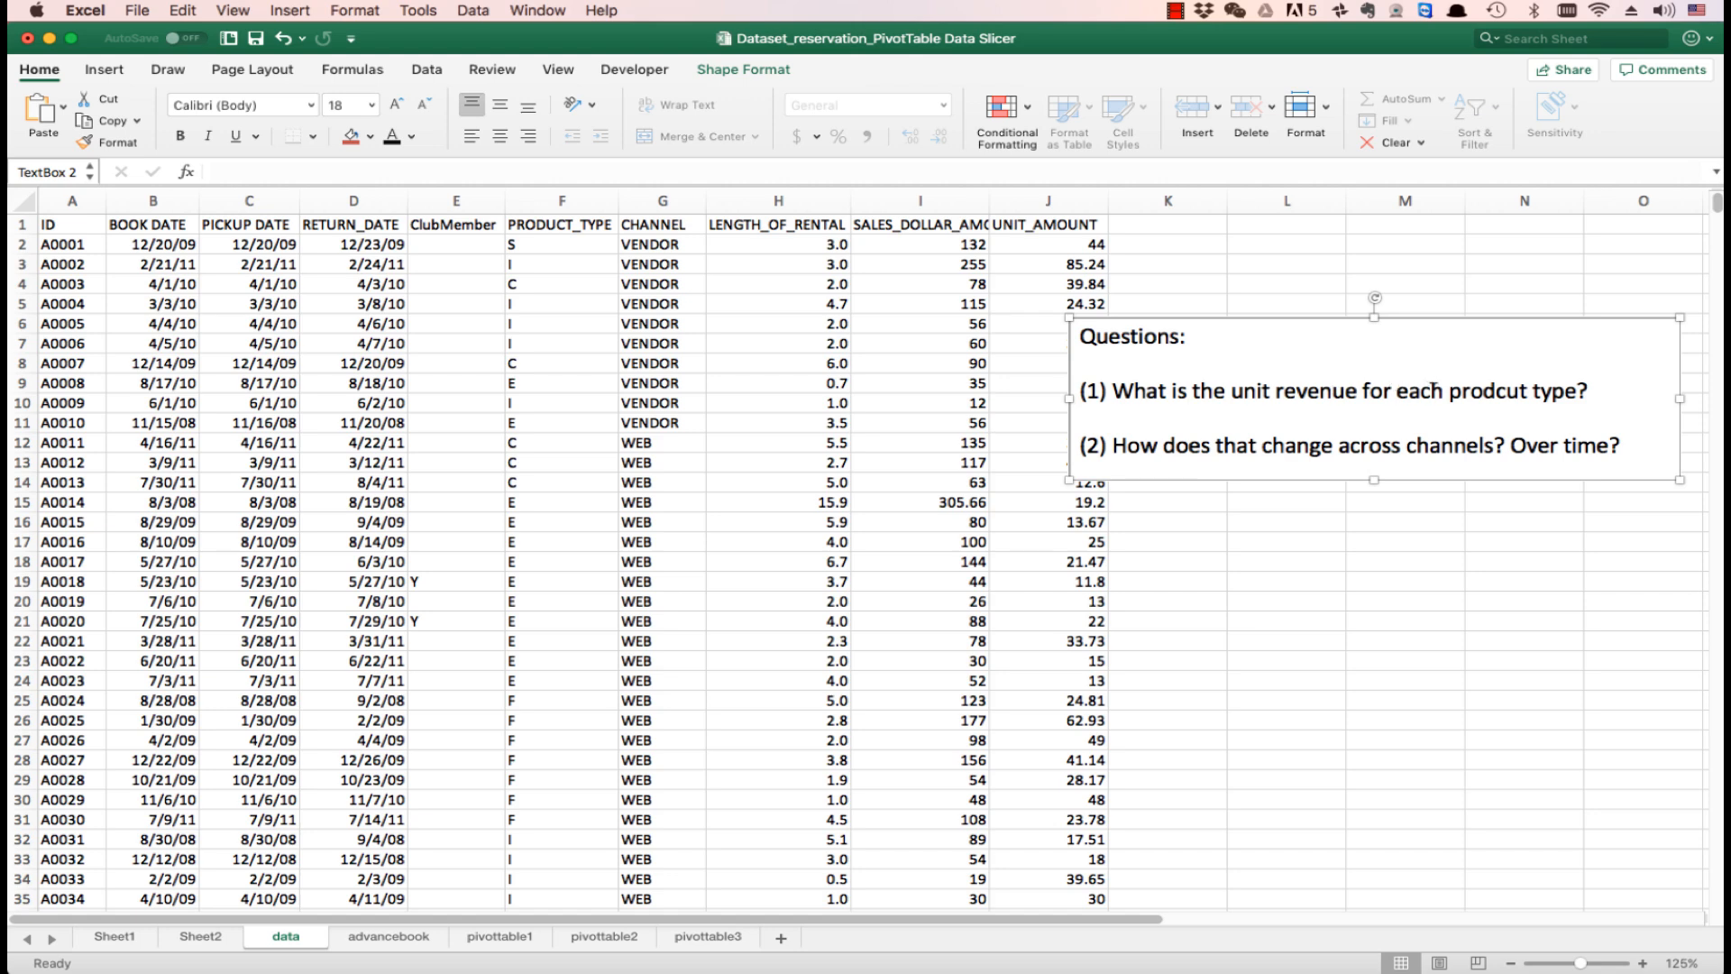
{"action": "left_click", "coordinate": [587, 249]}
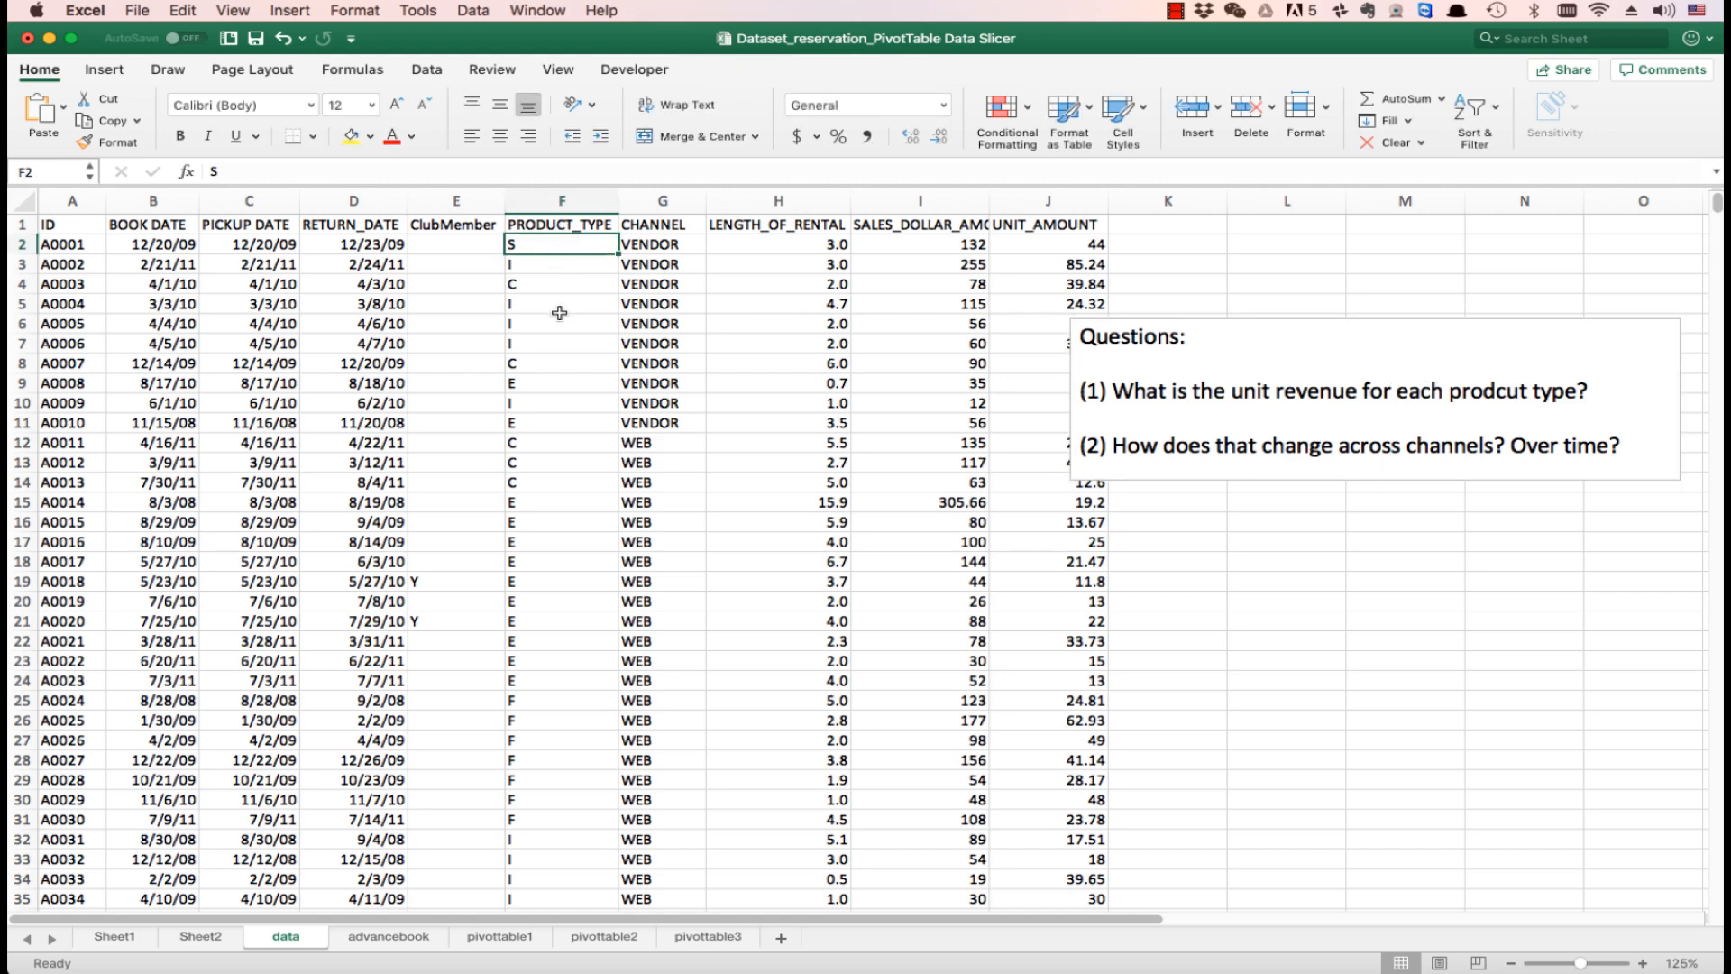
{"action": "left_click", "coordinate": [1064, 262]}
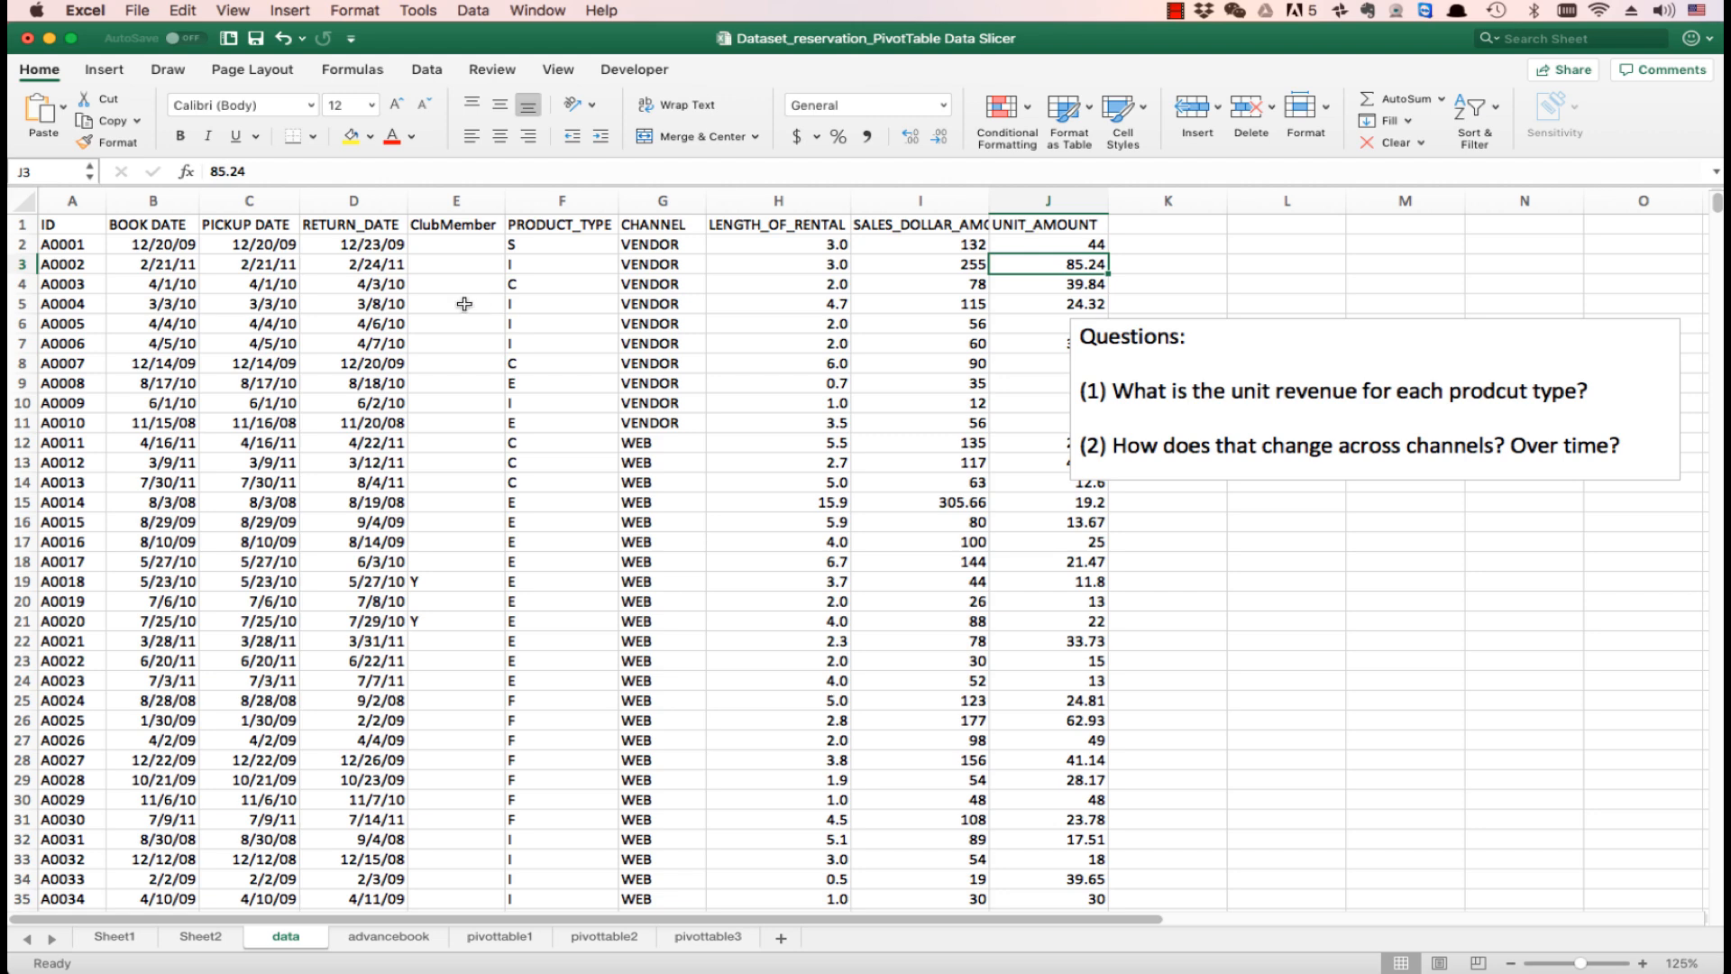
- Create a PivotTable from the data range A1:J1621 on a new worksheet
{"action": "left_click", "coordinate": [348, 297]}
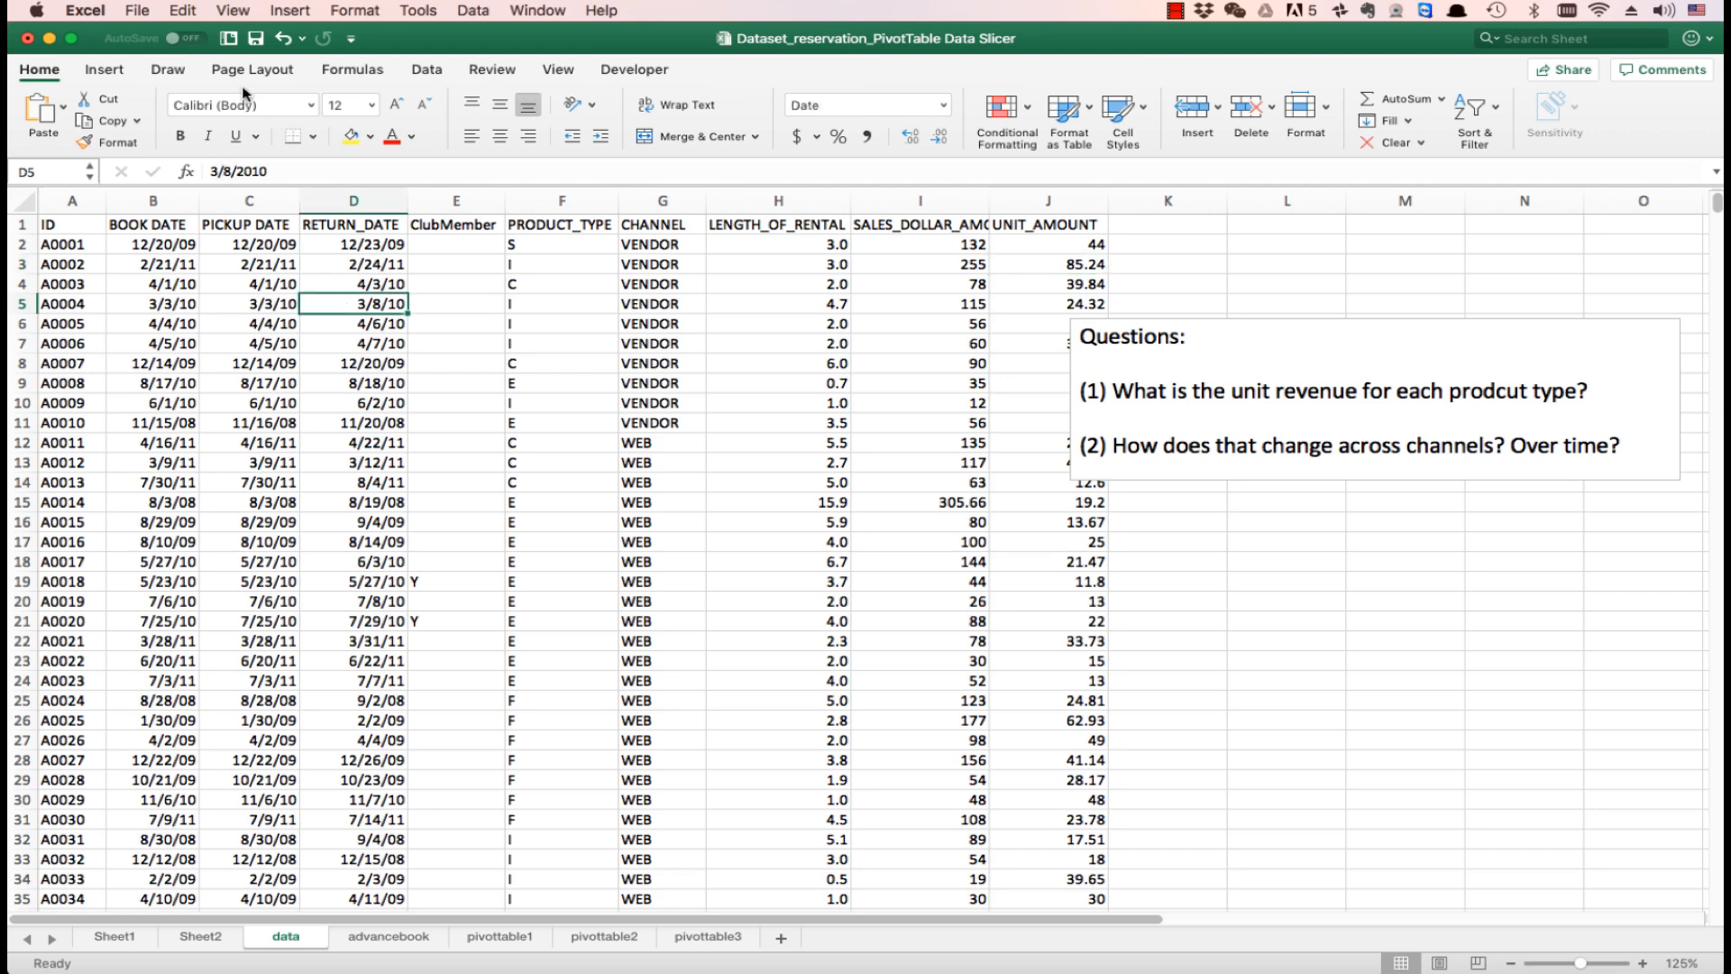
{"action": "left_click", "coordinate": [122, 74]}
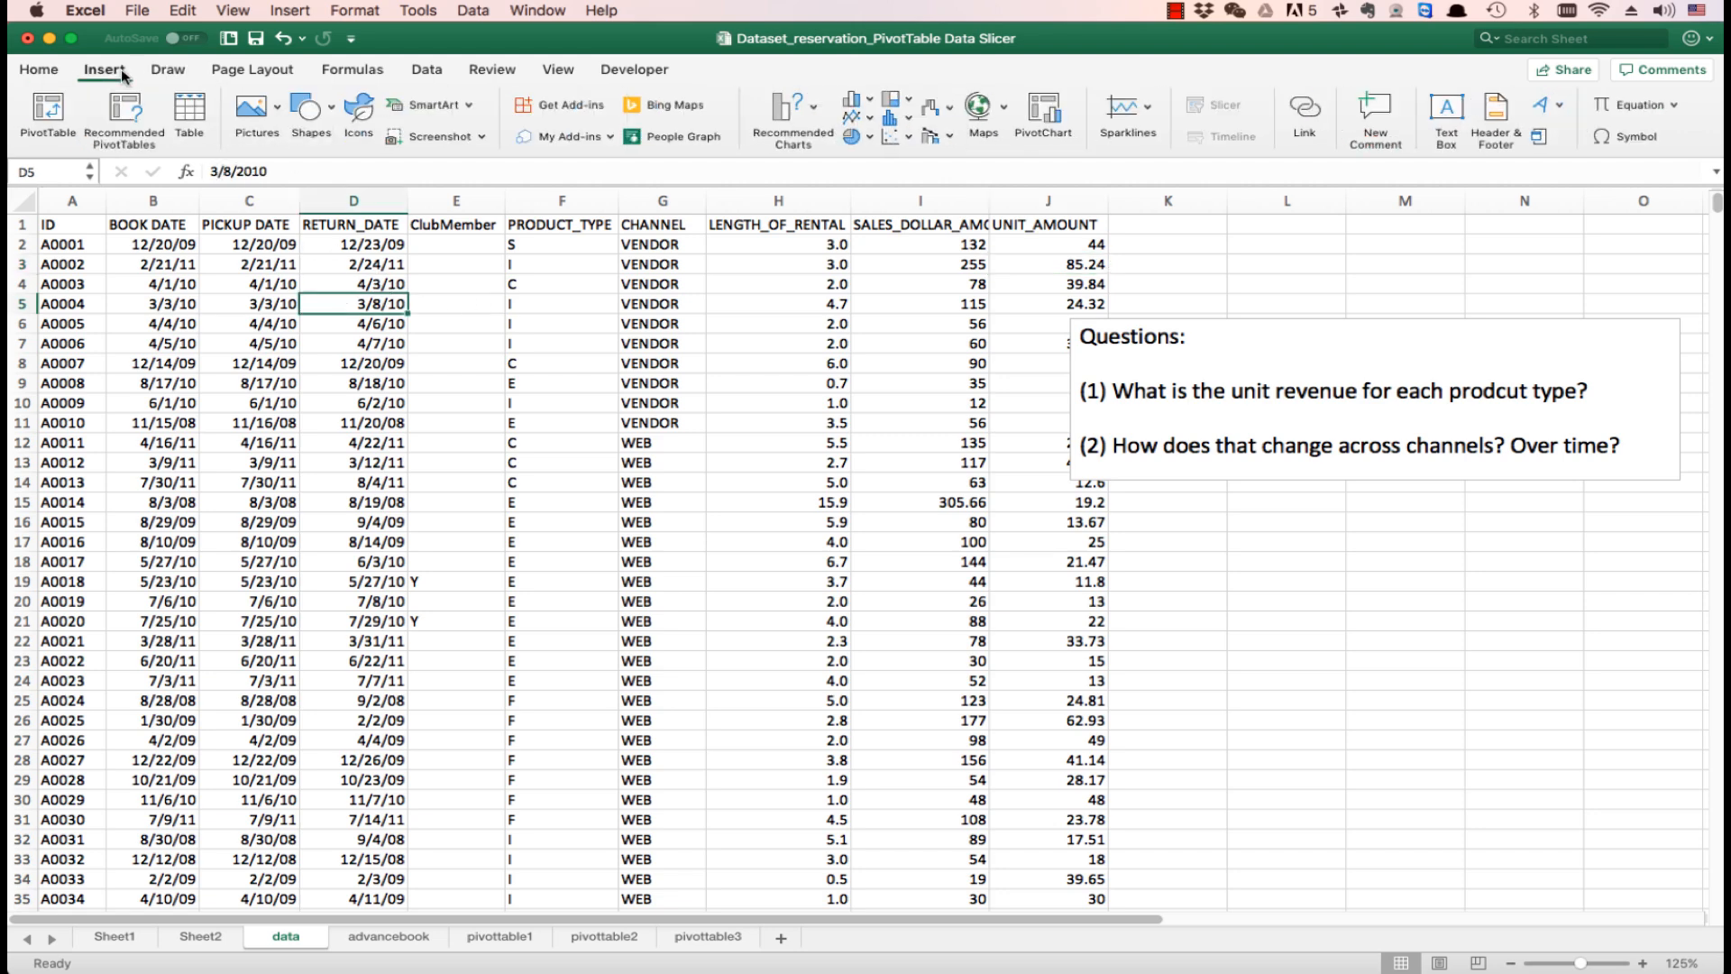
{"action": "left_click", "coordinate": [48, 109]}
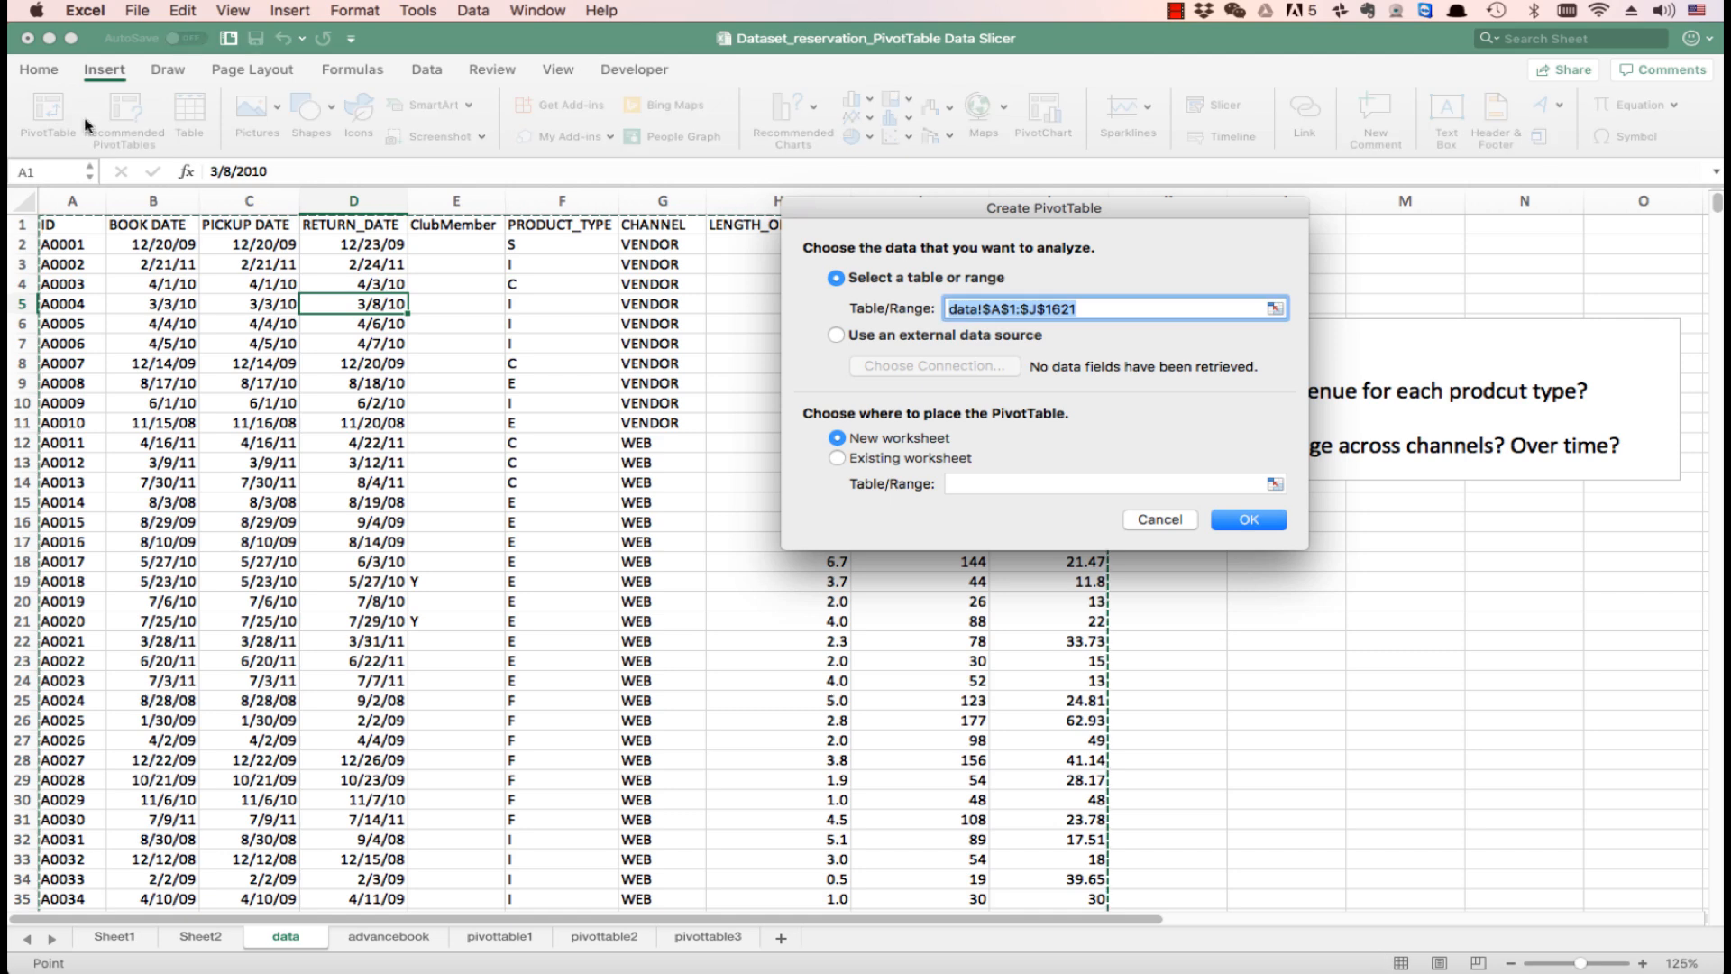
{"action": "left_click", "coordinate": [1248, 522]}
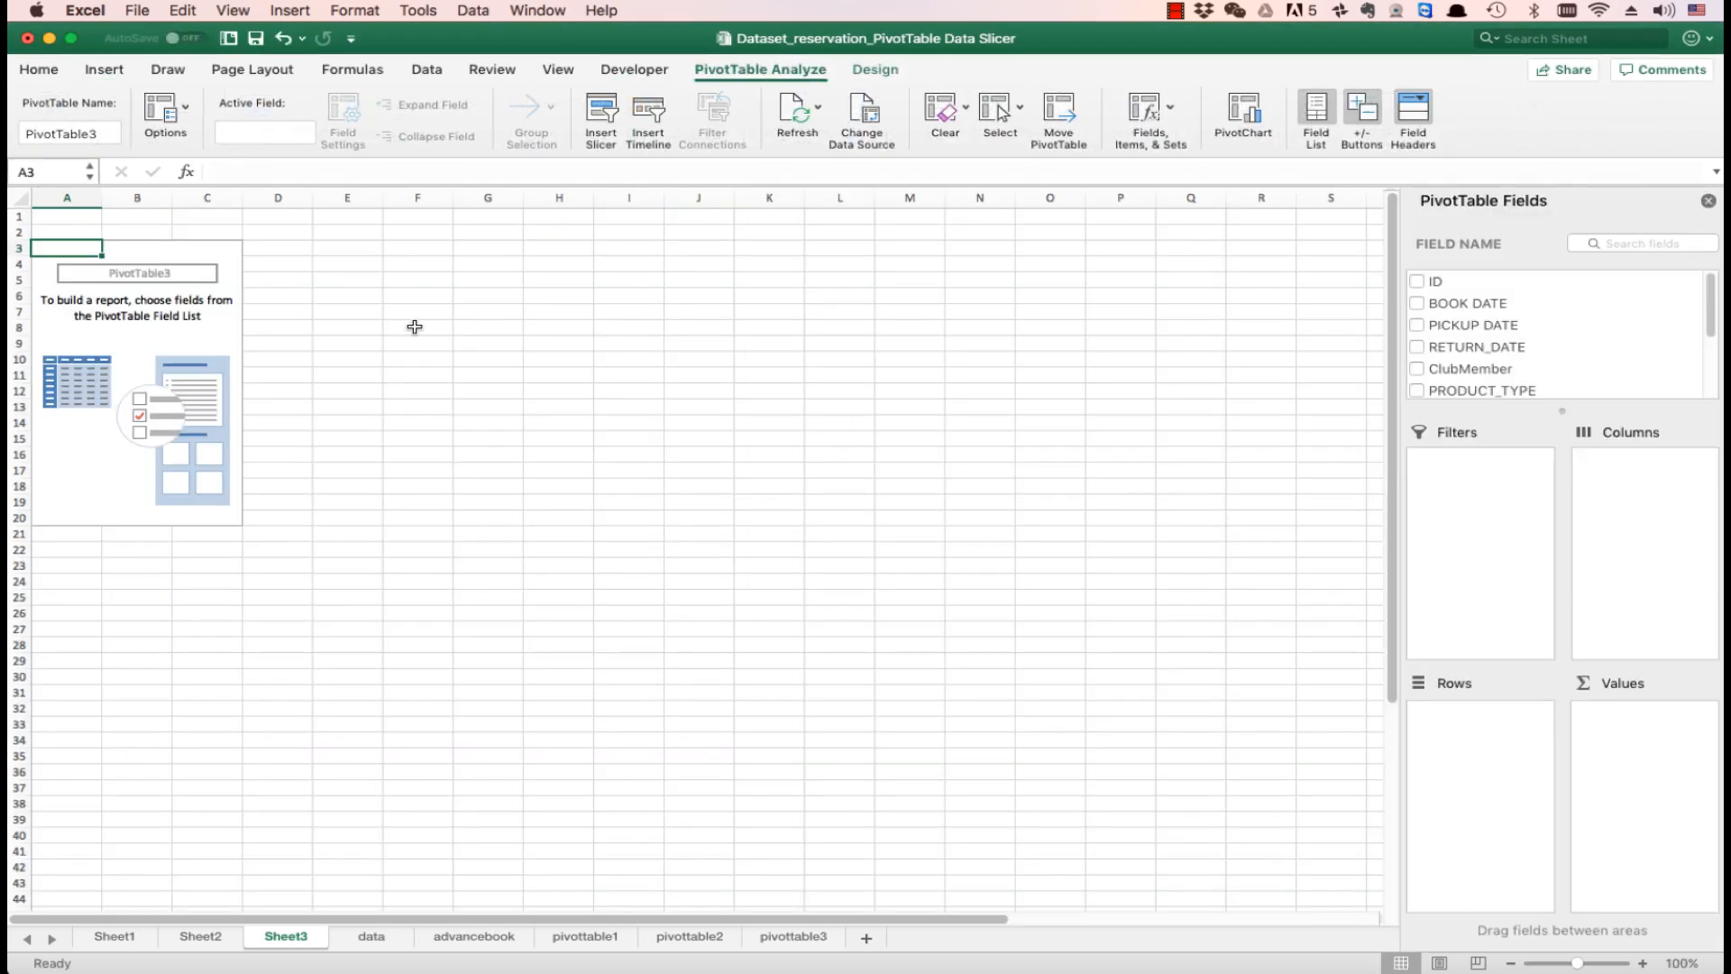
- Set the new PivotTable sheet's zoom to 125%
{"action": "left_click", "coordinate": [235, 10]}
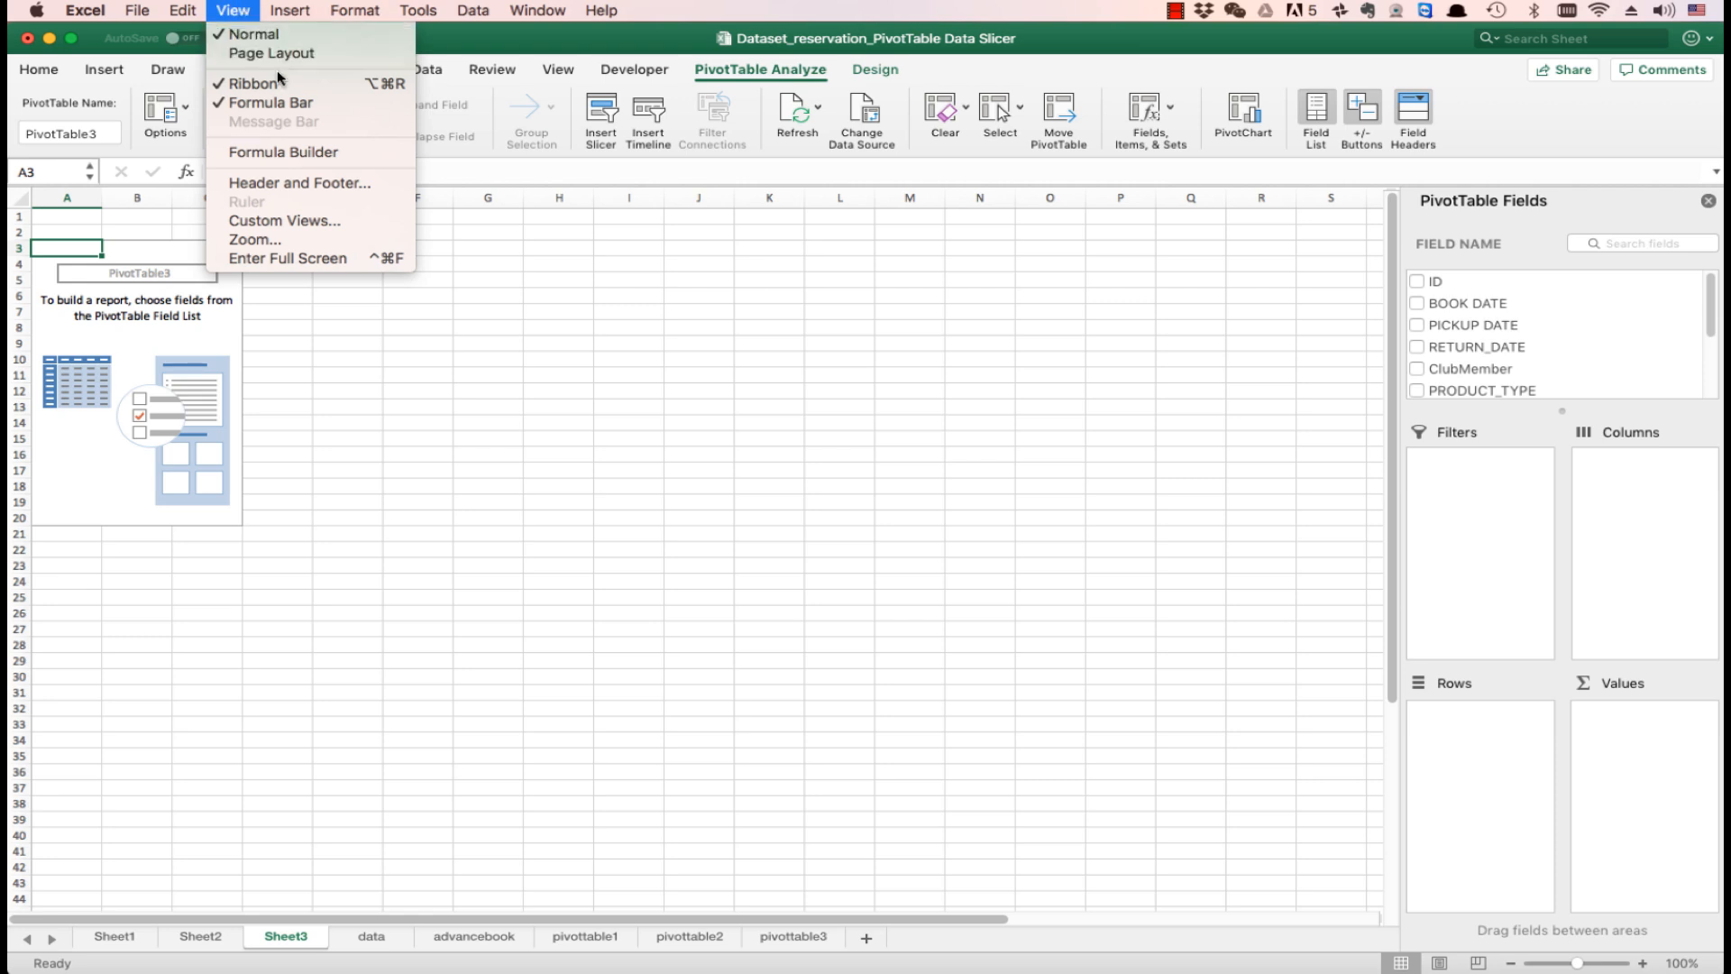
{"action": "left_click", "coordinate": [341, 239]}
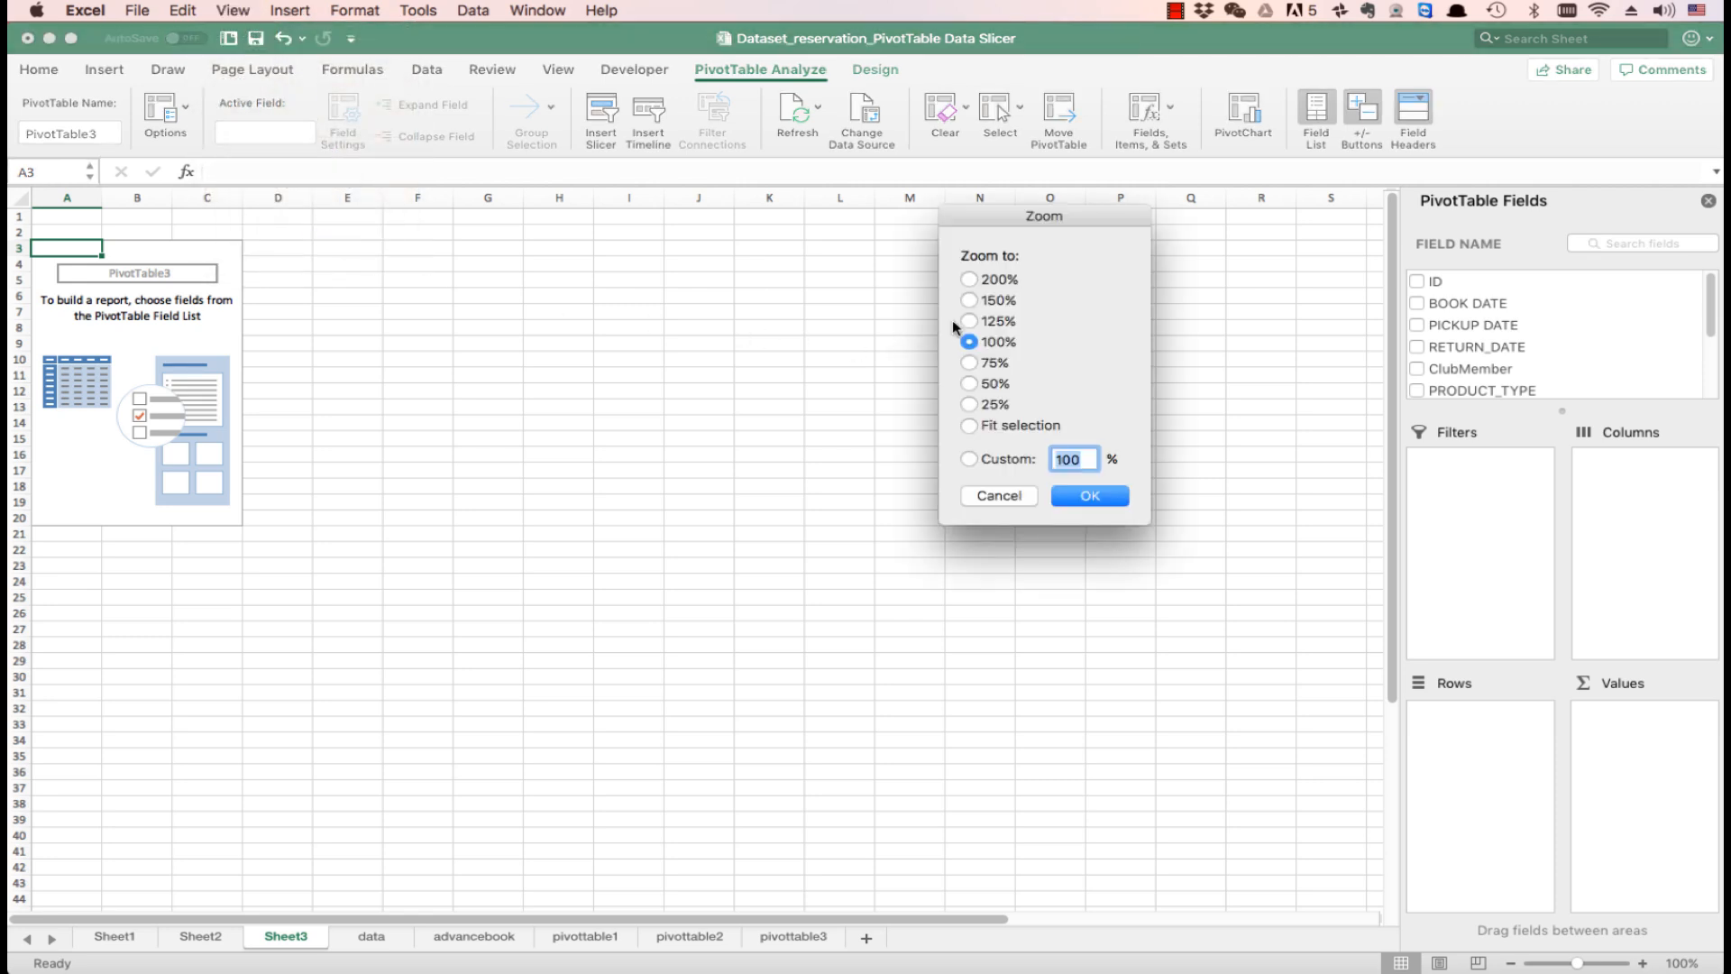
{"action": "left_click", "coordinate": [976, 322]}
{"action": "left_click", "coordinate": [1088, 497]}
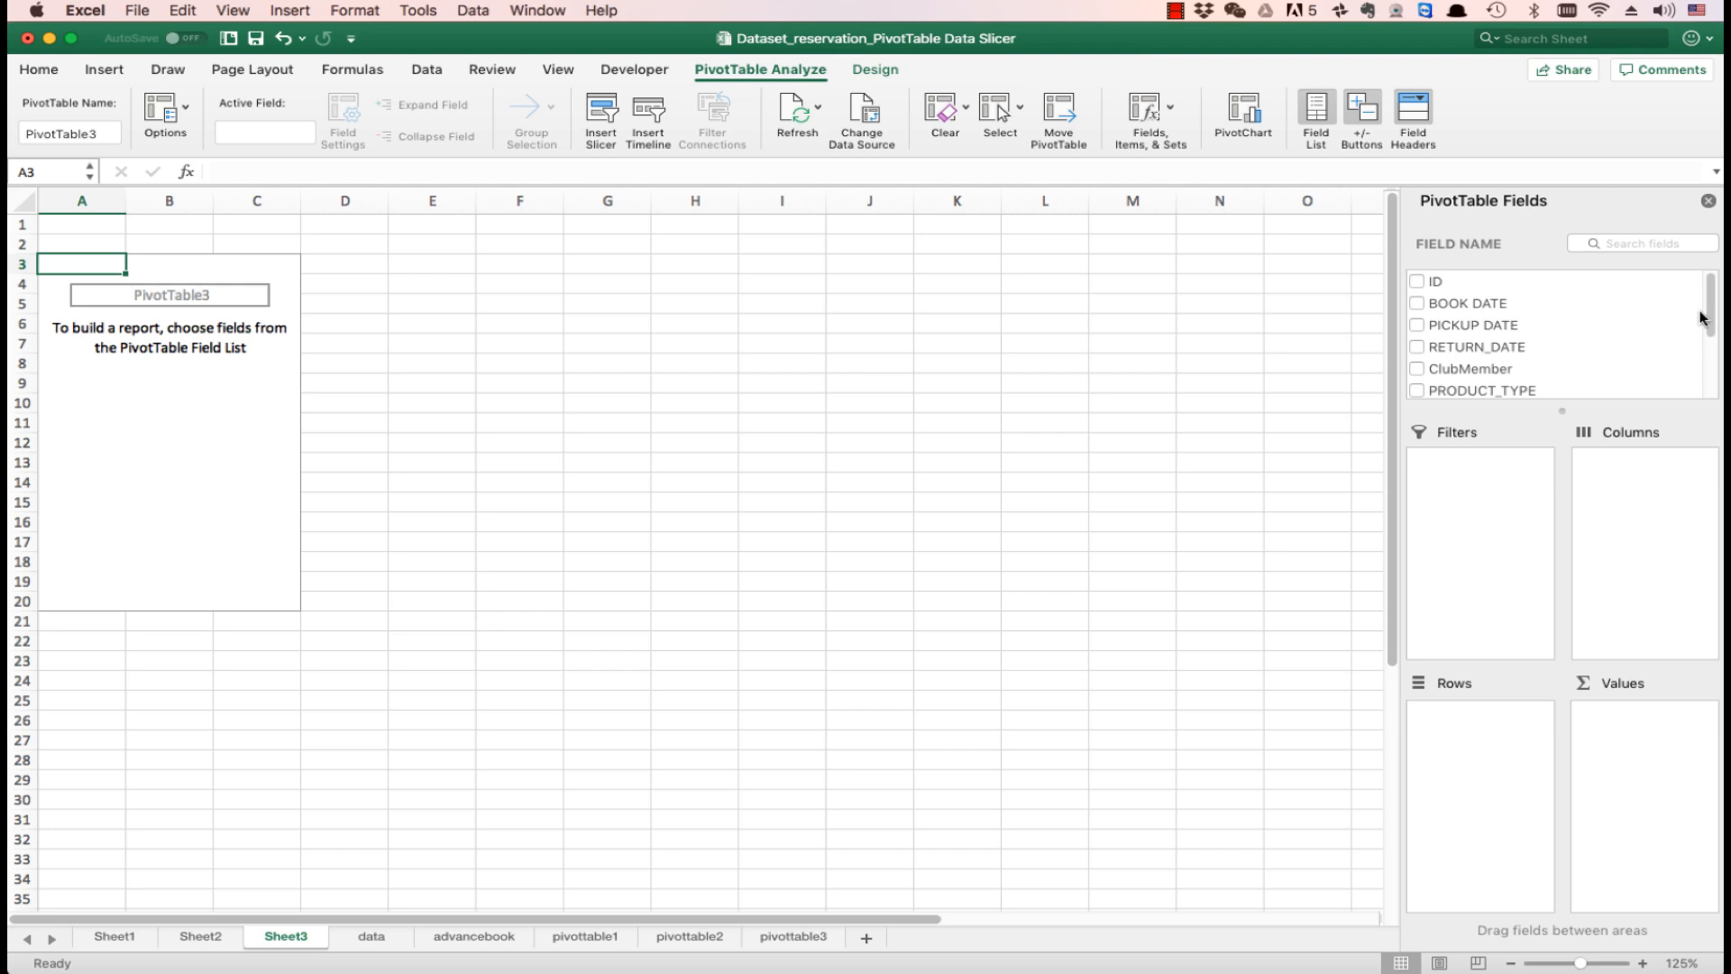
- Add PRODUCT_TYPE as the PivotTable's rows and UNIT_AMOUNT as its values
{"action": "left_click_drag", "start_coordinate": [1480, 391], "coordinate": [1503, 734]}
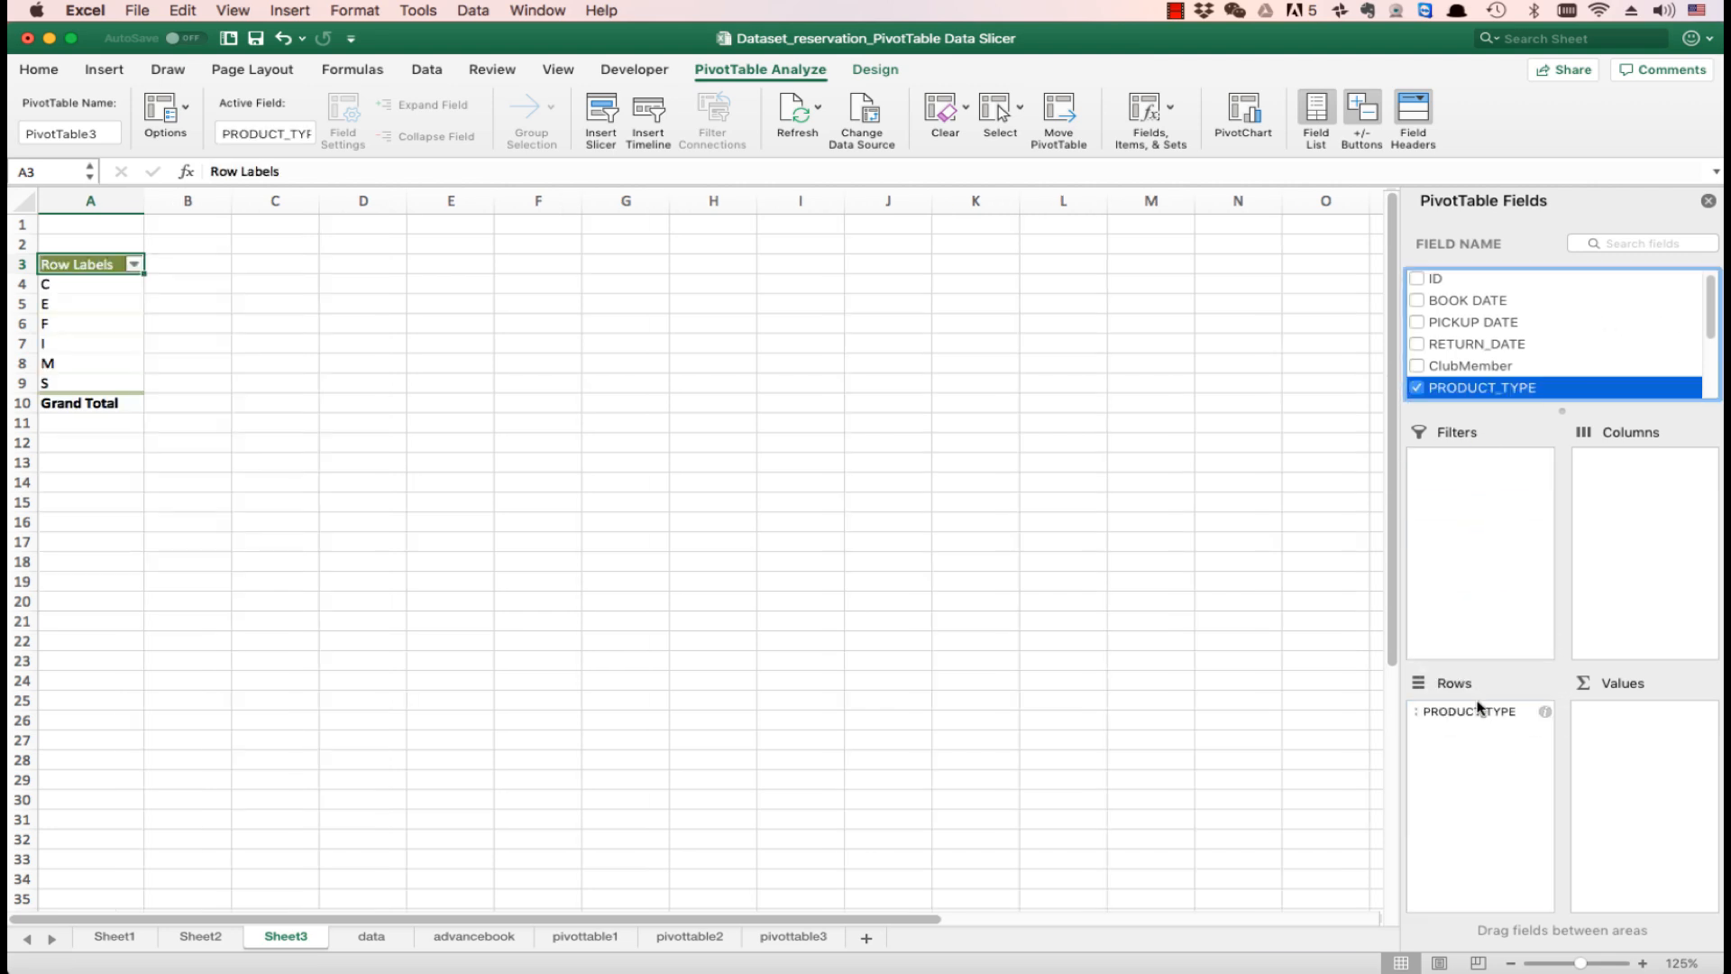
{"action": "left_click_drag", "start_coordinate": [1712, 318], "coordinate": [1716, 372]}
{"action": "left_click", "coordinate": [1502, 372]}
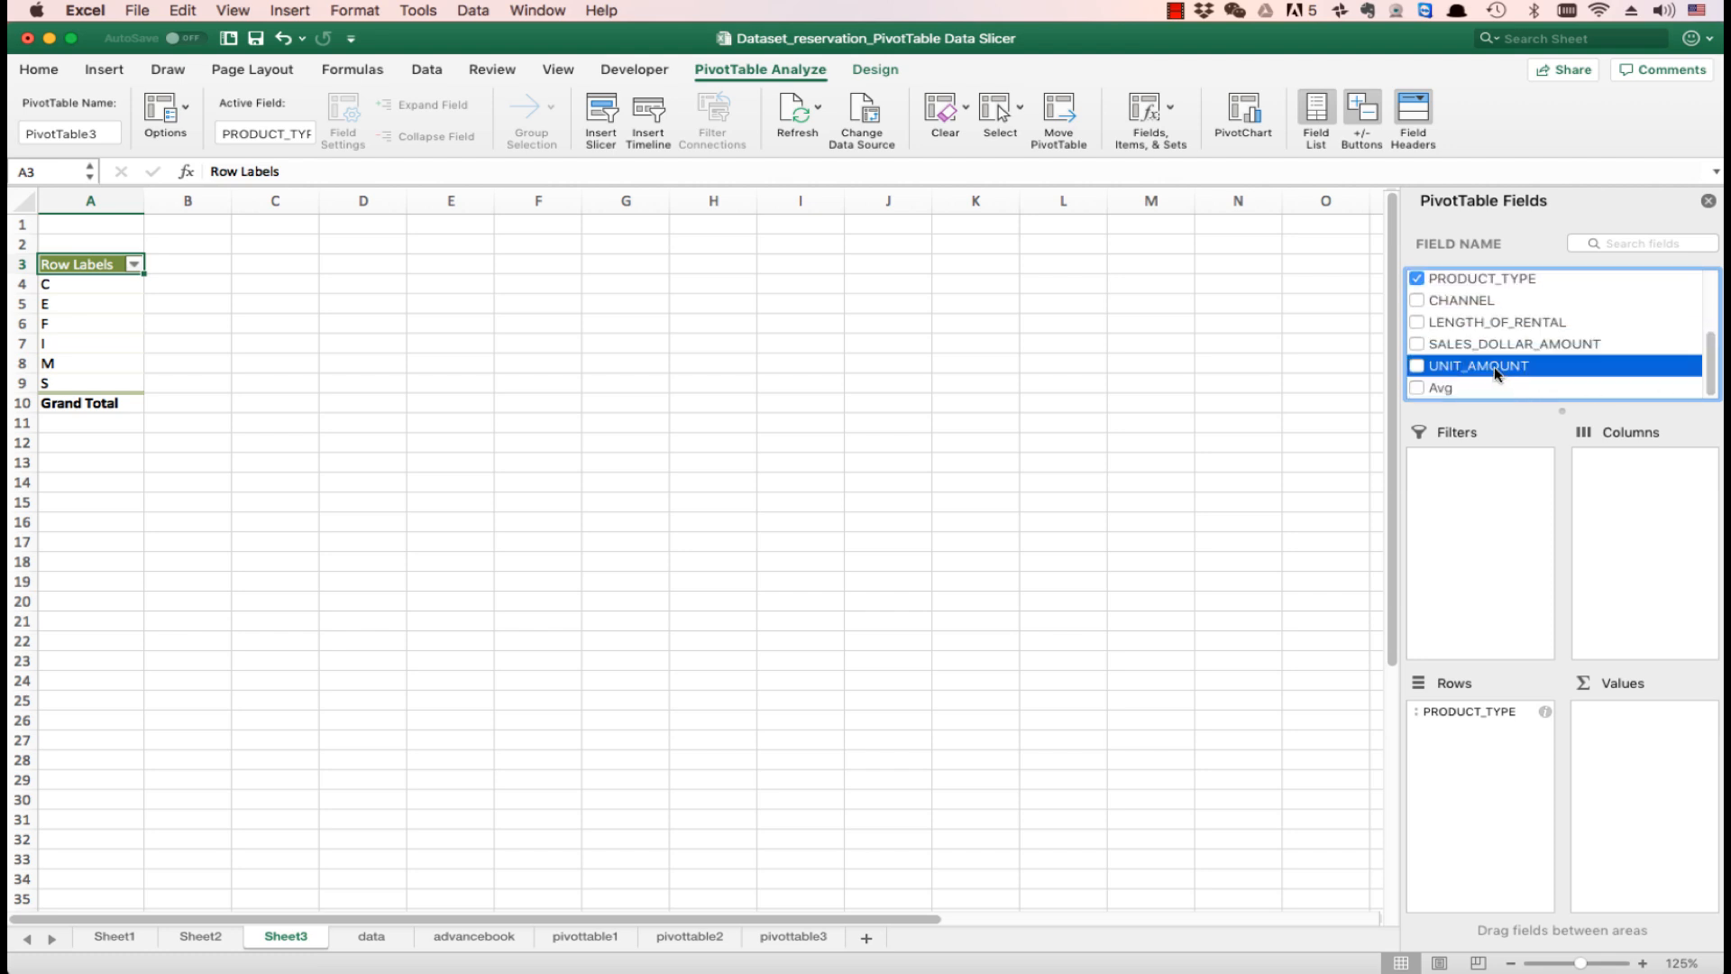
{"action": "left_click_drag", "start_coordinate": [1495, 373], "coordinate": [1650, 737]}
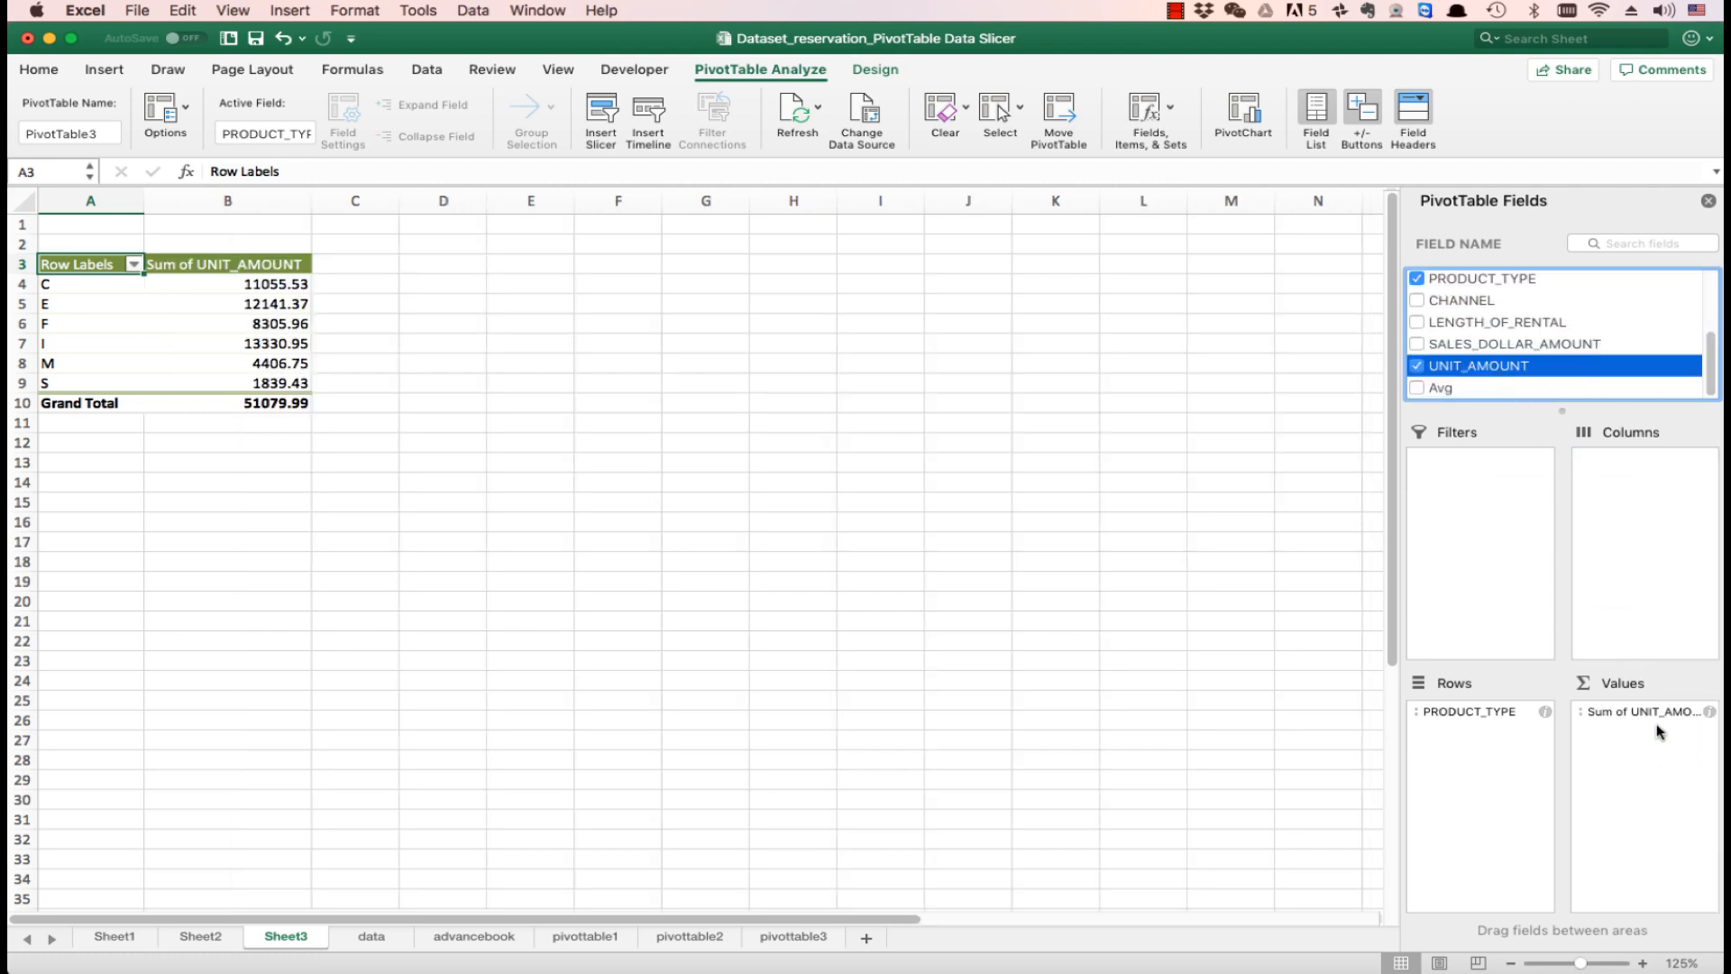
- Summarize the UNIT_AMOUNT value field by Average
{"action": "left_click", "coordinate": [1710, 714]}
{"action": "left_click", "coordinate": [936, 376]}
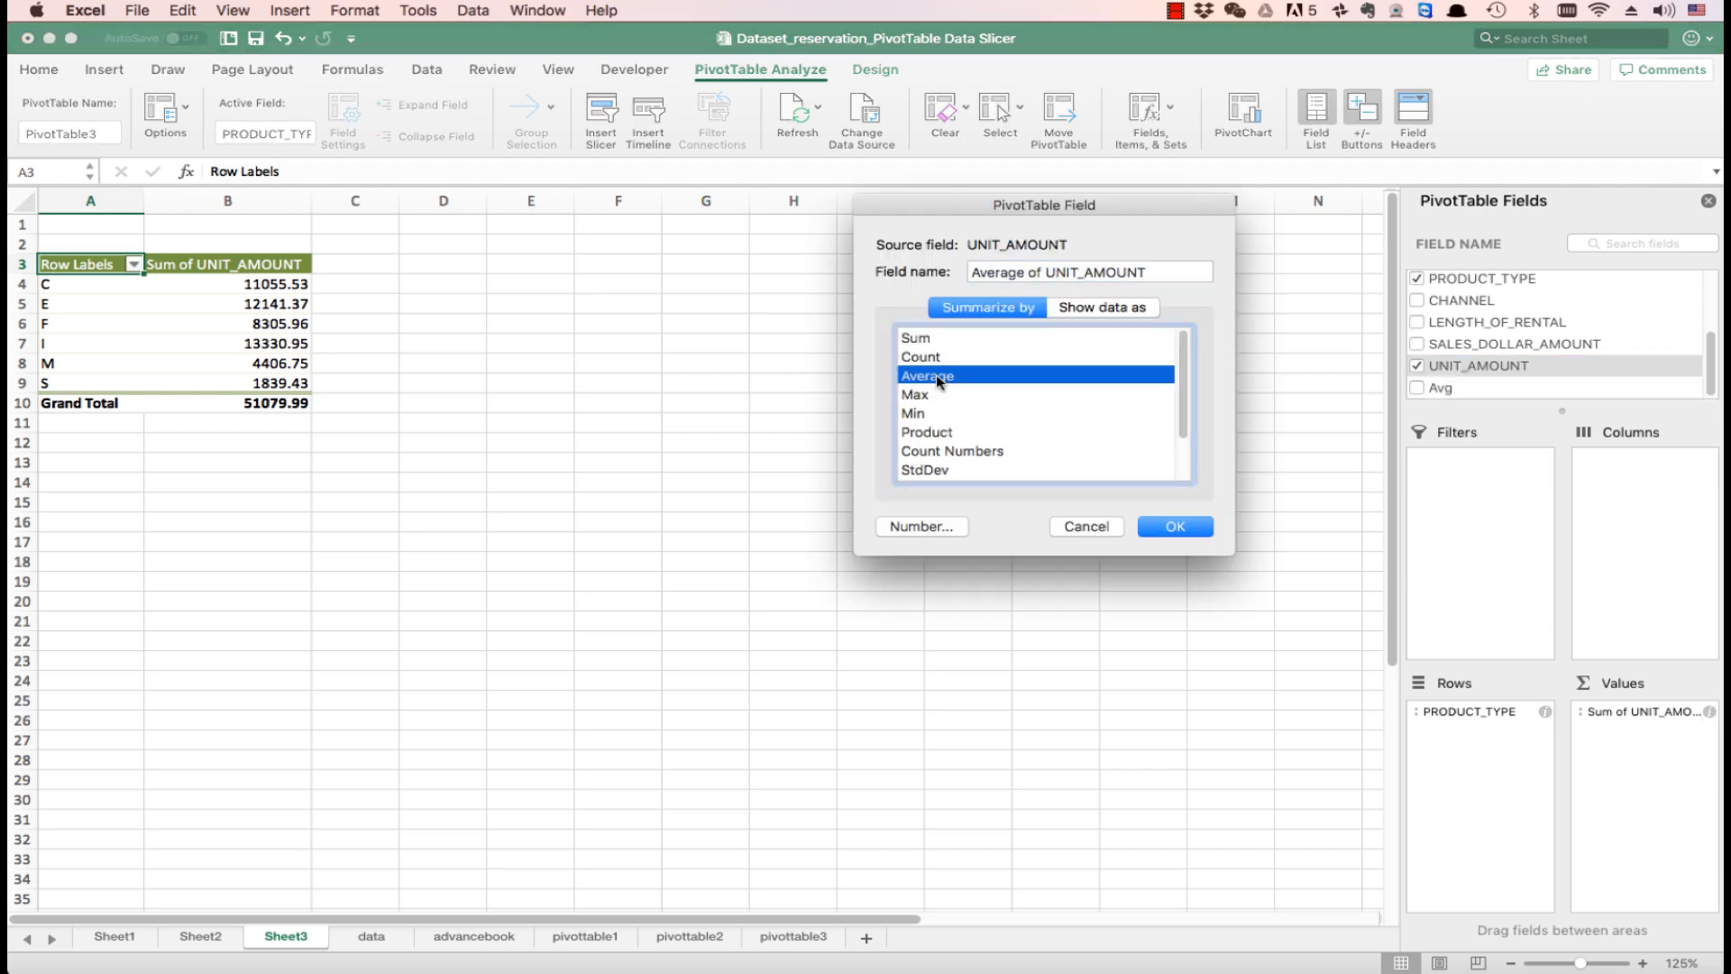
{"action": "left_click", "coordinate": [1168, 528]}
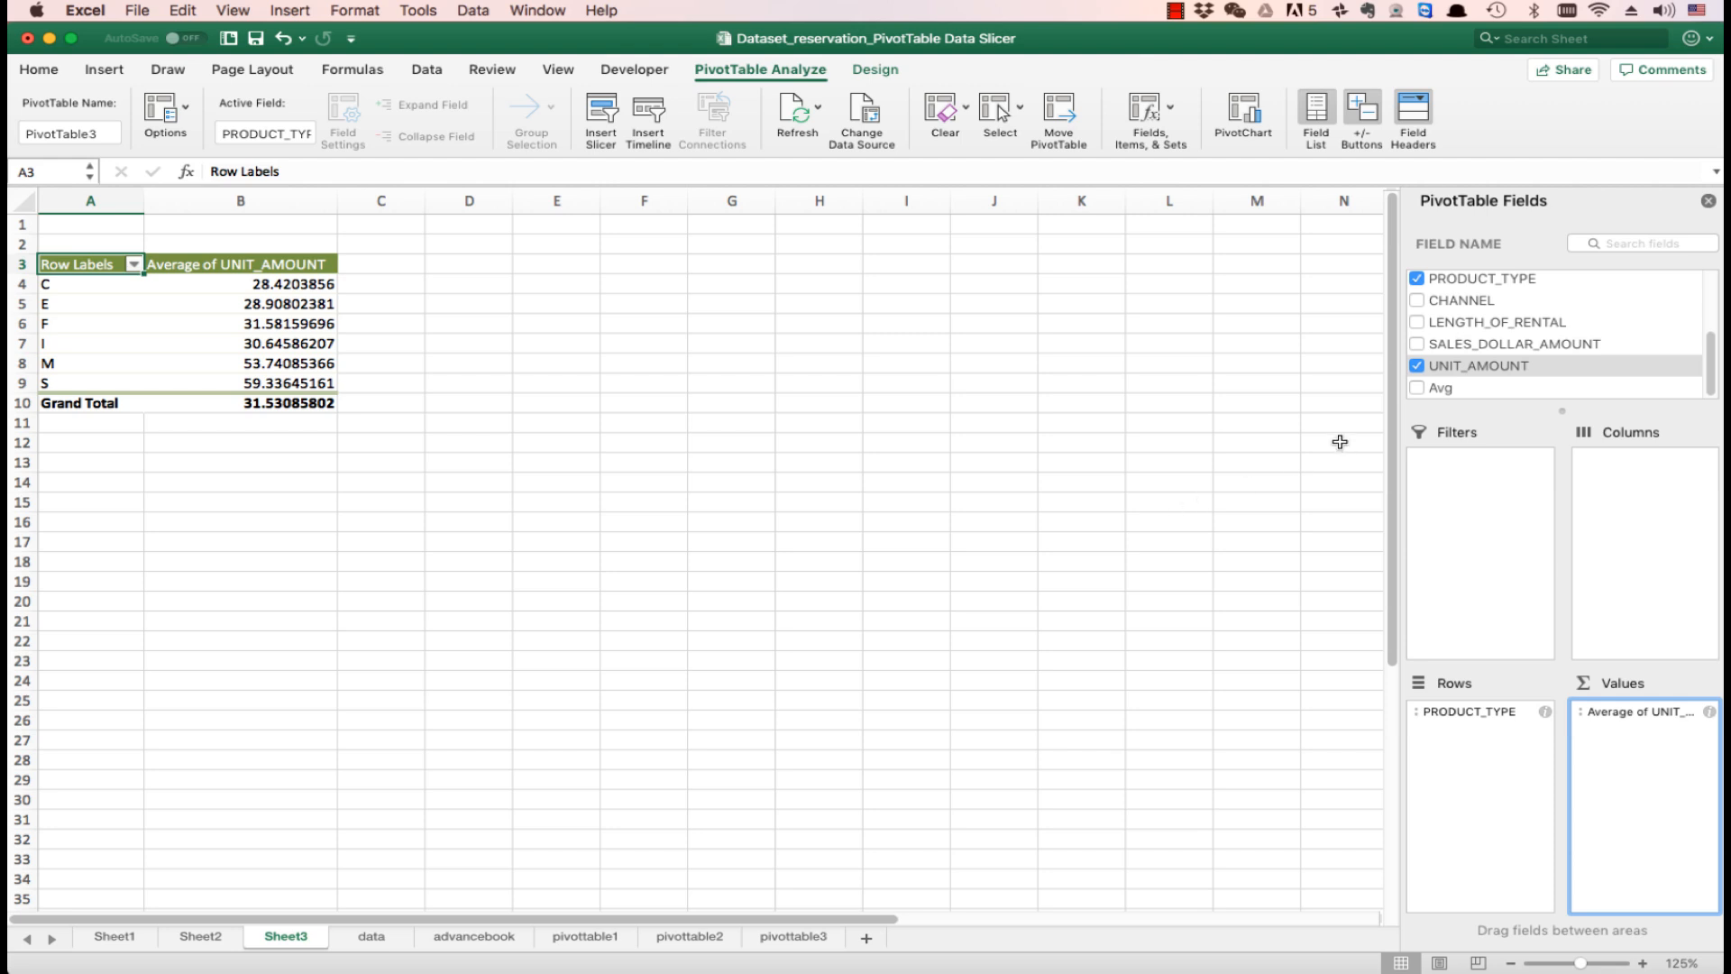
- Add UNIT_AMOUNT to the PivotTable values a second time and summarize it by Count
{"action": "left_click_drag", "start_coordinate": [1488, 370], "coordinate": [1628, 742]}
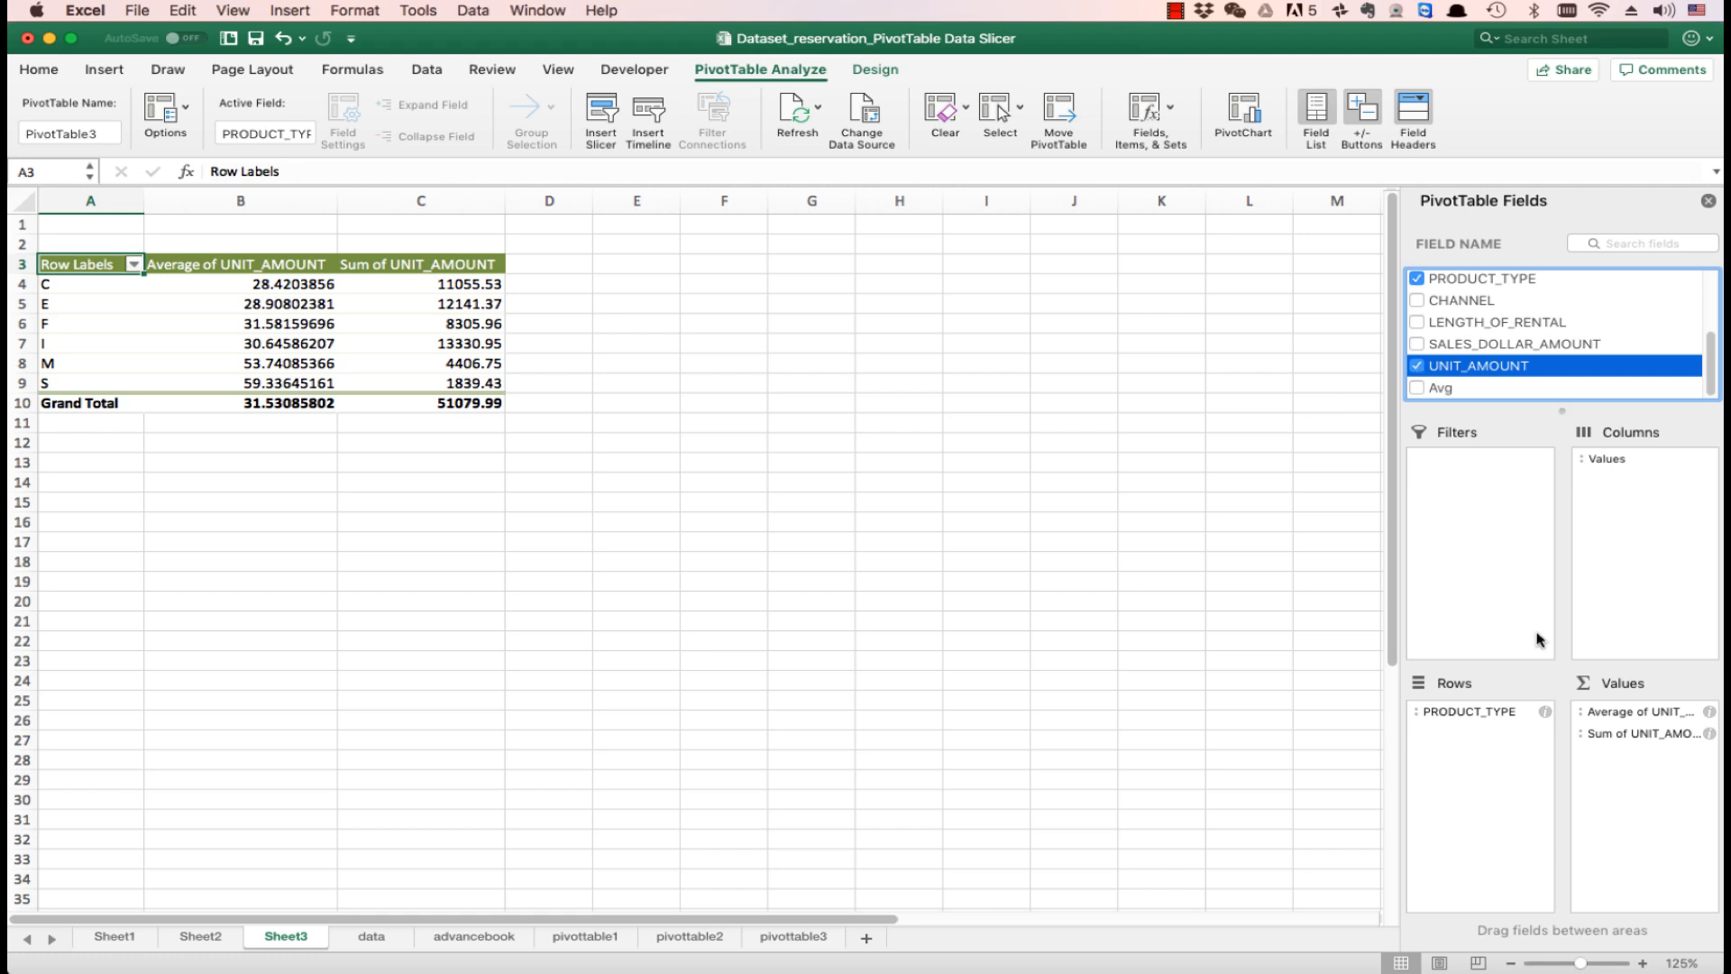
{"action": "left_click", "coordinate": [1710, 735]}
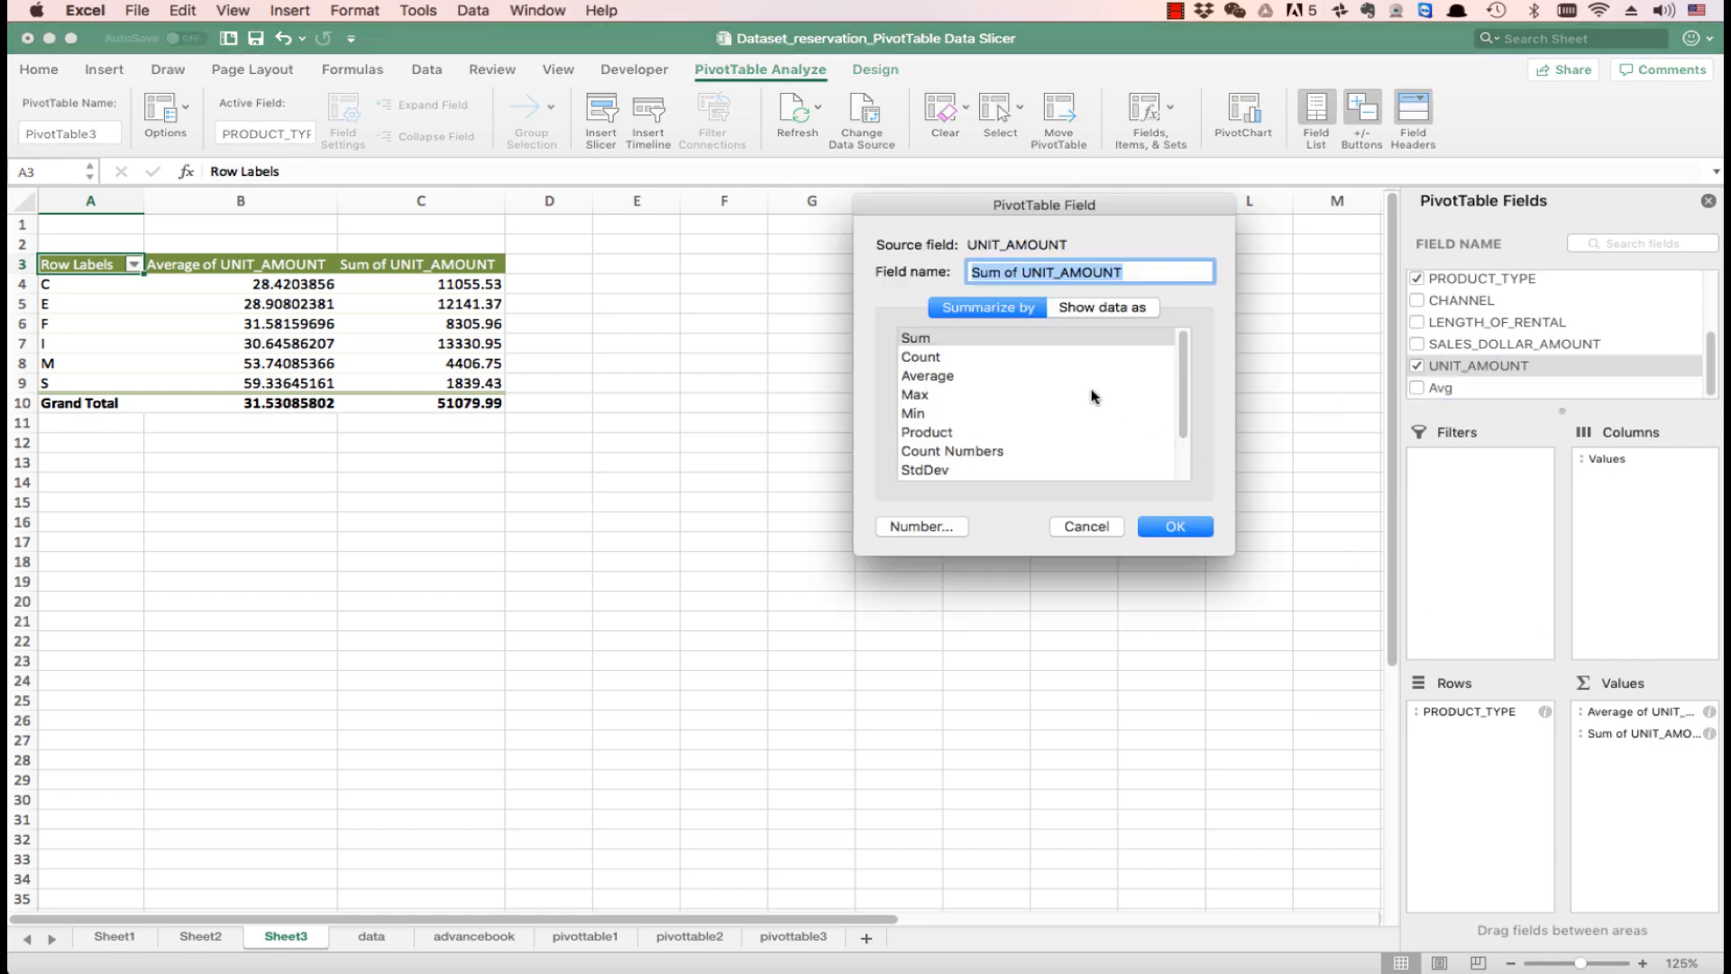
{"action": "left_click", "coordinate": [928, 357]}
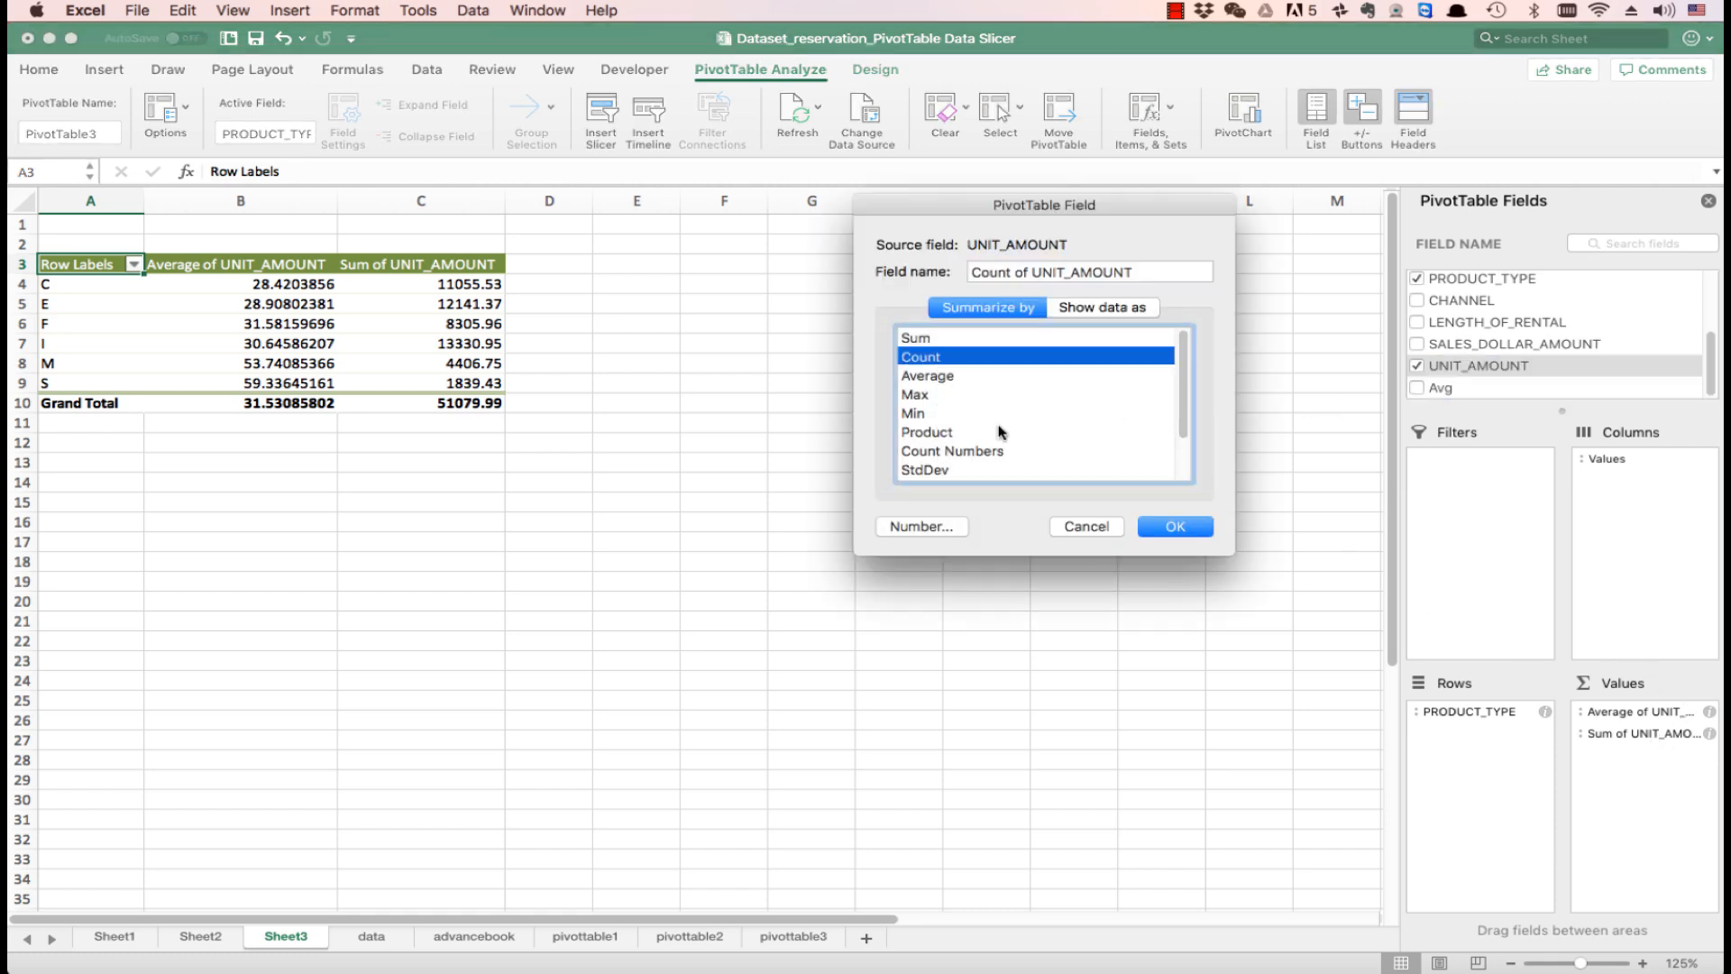
{"action": "left_click", "coordinate": [1157, 527]}
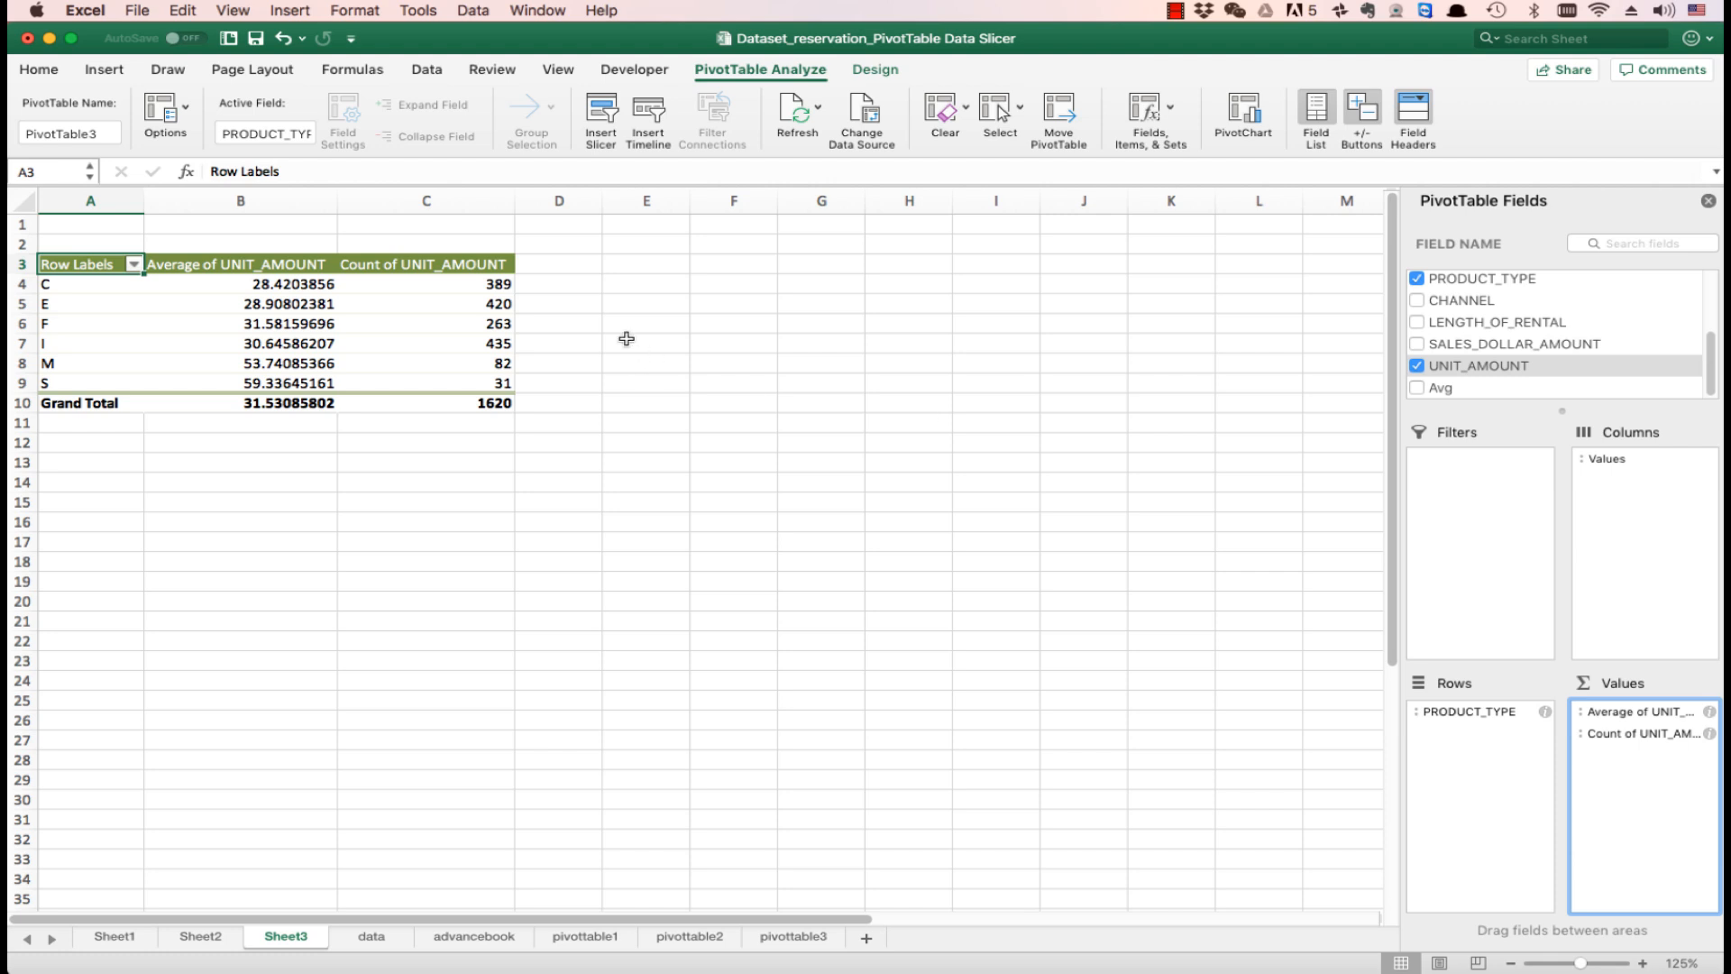
- Format the average unit amounts in B4:B10, including the grand total, to one decimal place
{"action": "left_click_drag", "start_coordinate": [303, 284], "coordinate": [298, 380]}
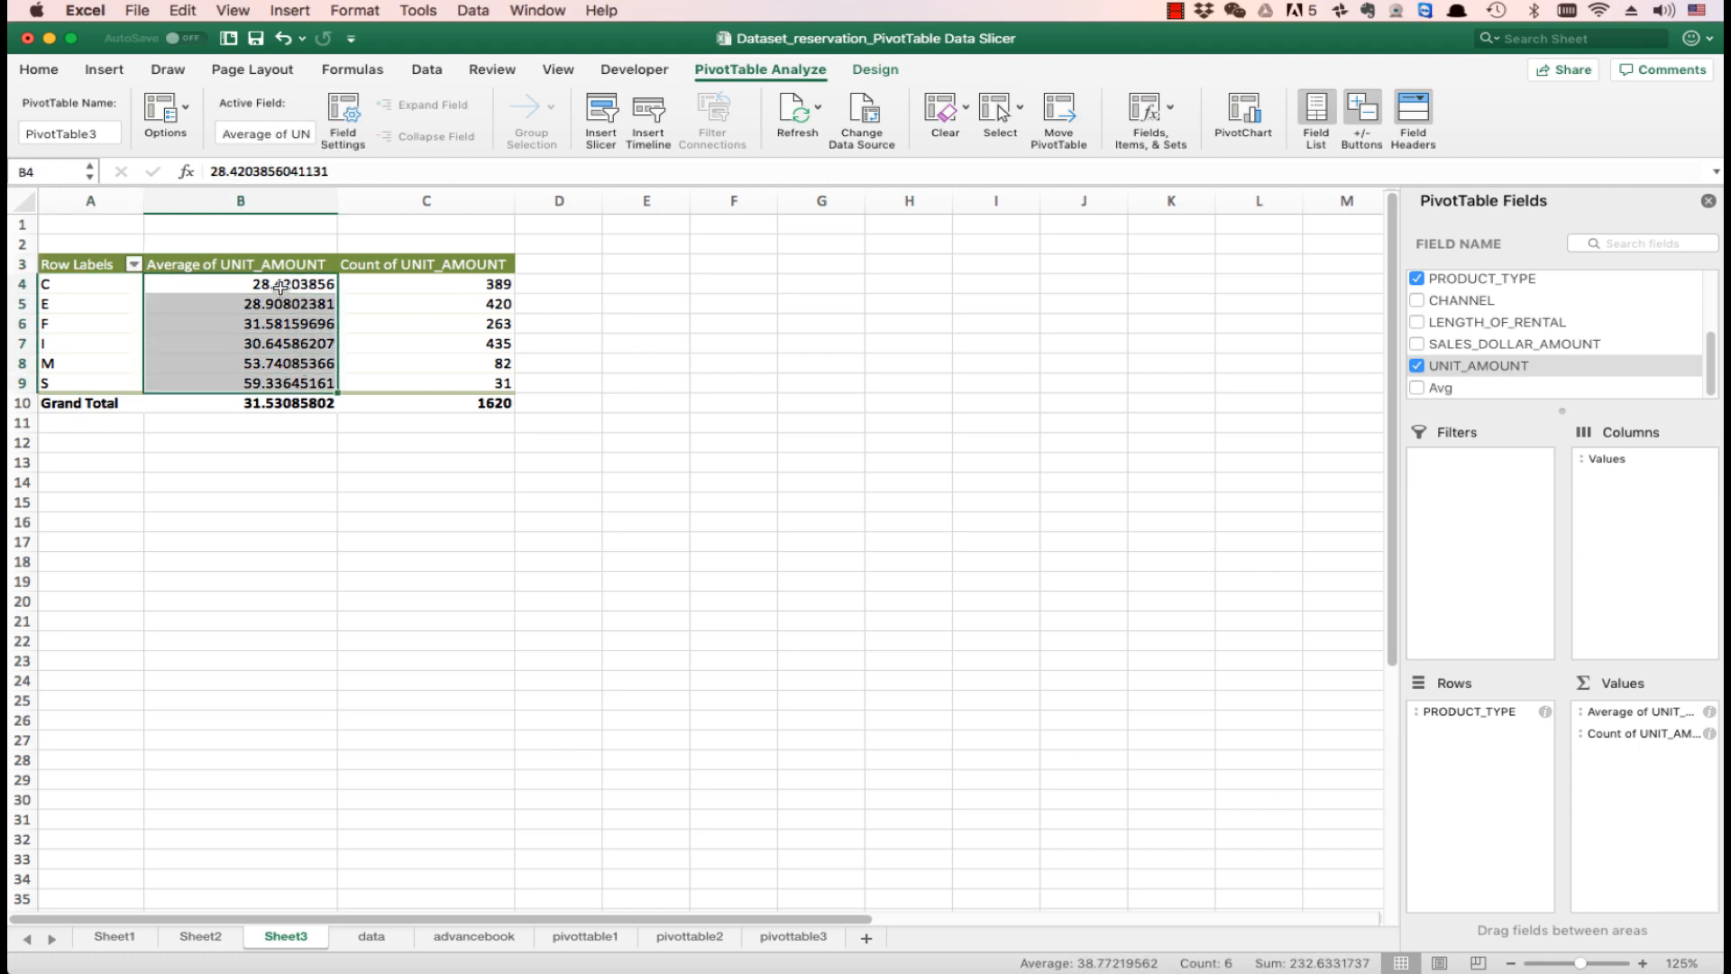
{"action": "left_click_drag", "start_coordinate": [279, 287], "coordinate": [298, 403]}
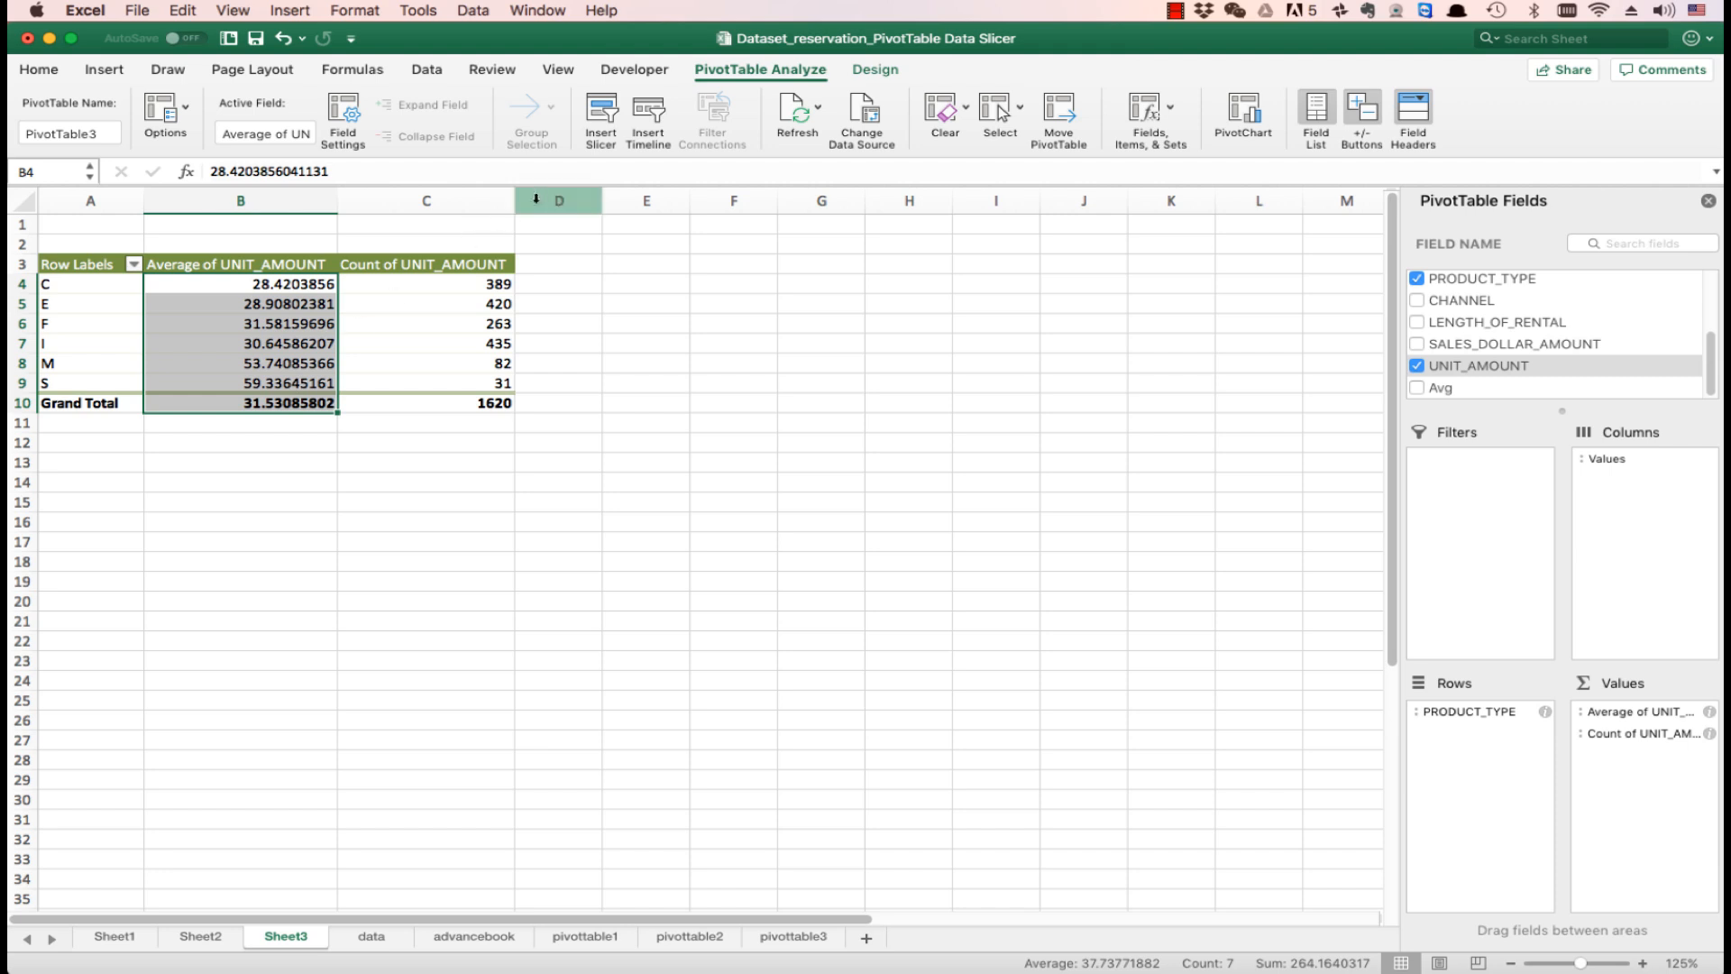
{"action": "left_click", "coordinate": [59, 73]}
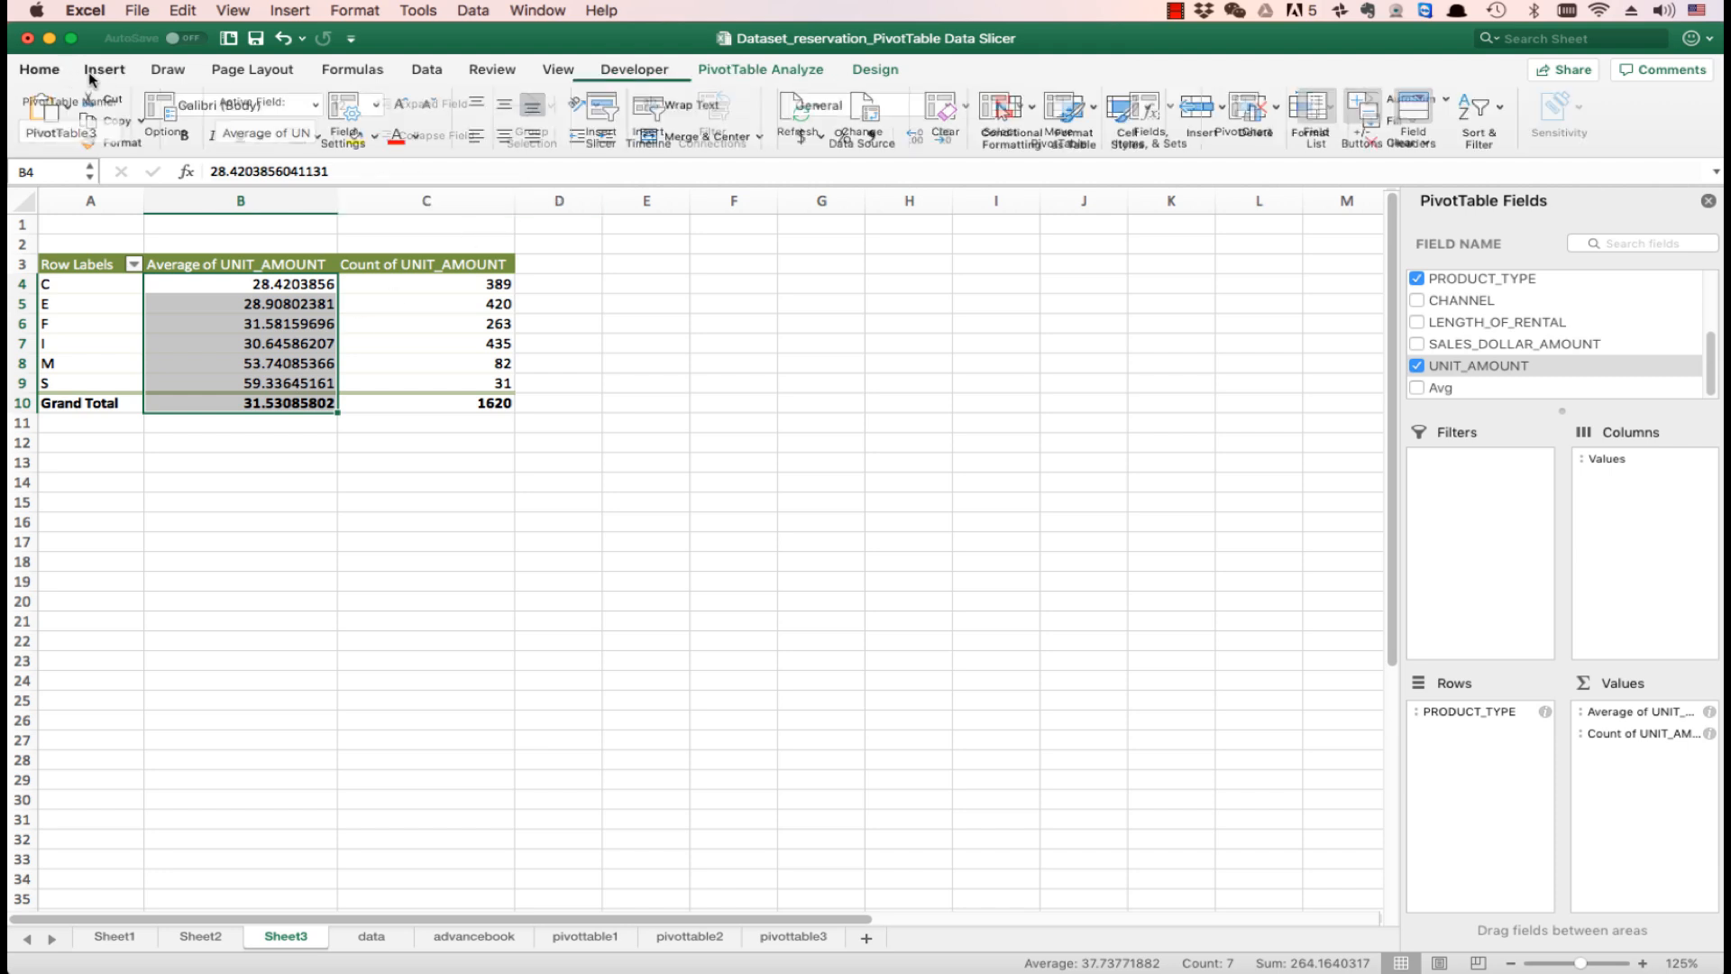
{"action": "left_click", "coordinate": [913, 138]}
{"action": "left_click", "coordinate": [942, 137]}
{"action": "left_click", "coordinate": [942, 137]}
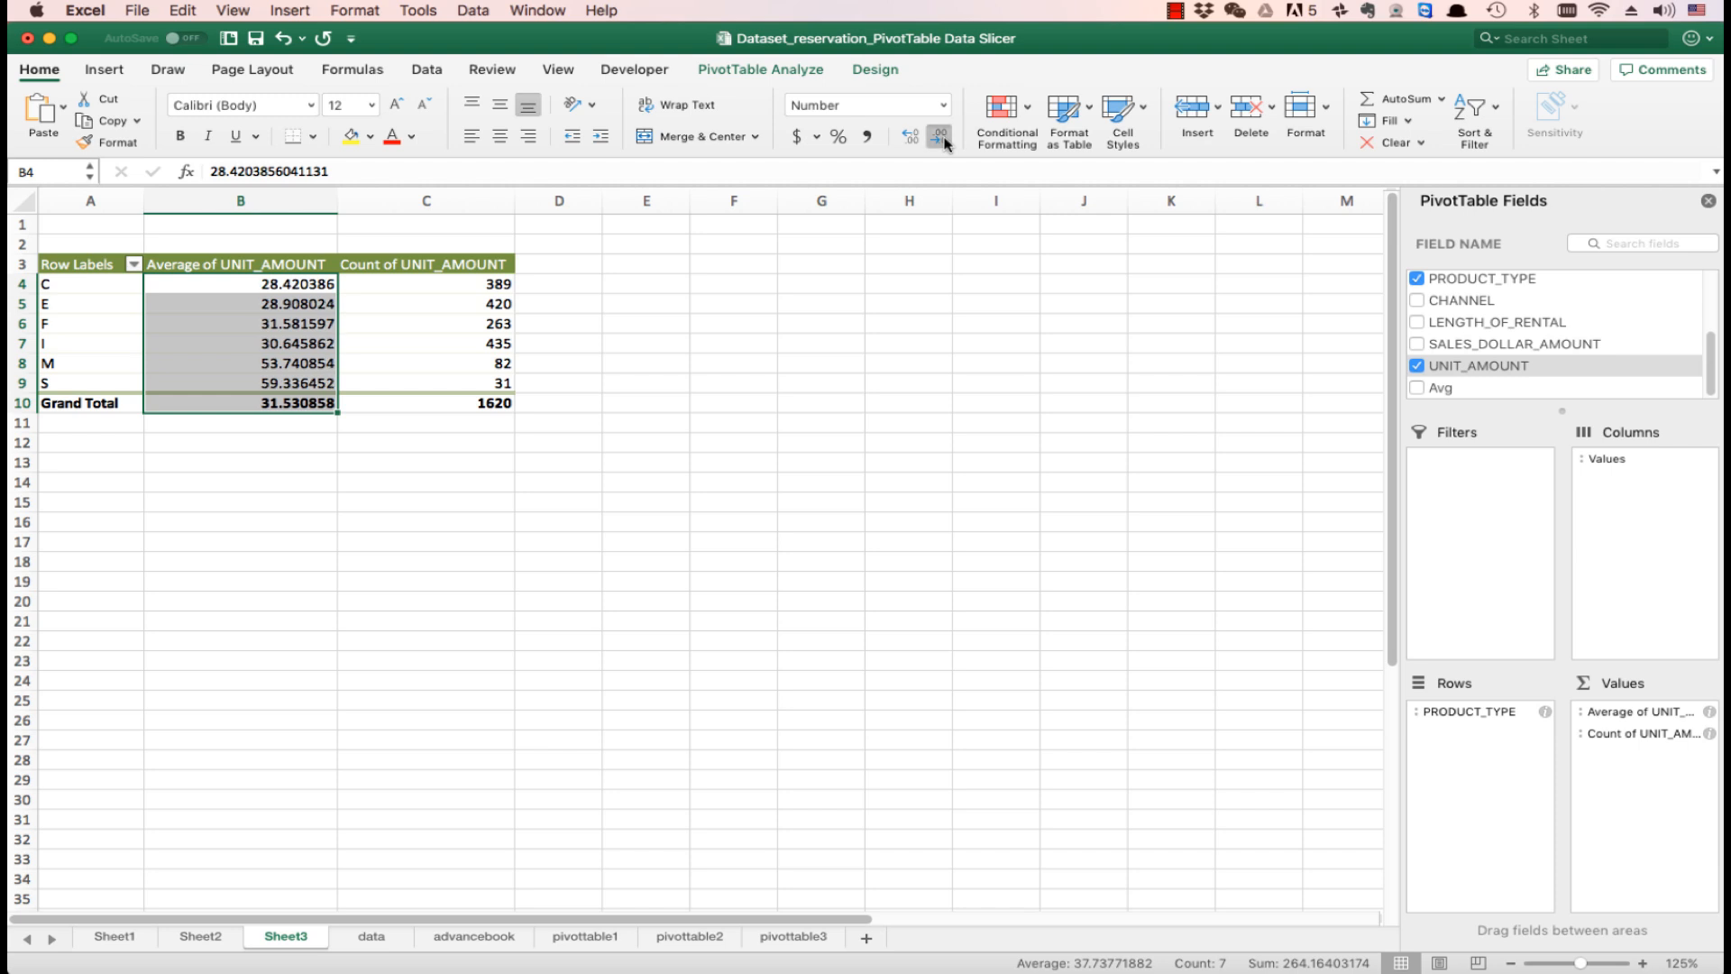
{"action": "left_click", "coordinate": [942, 137]}
{"action": "left_click", "coordinate": [942, 137]}
{"action": "left_click", "coordinate": [942, 137]}
{"action": "left_click", "coordinate": [943, 137]}
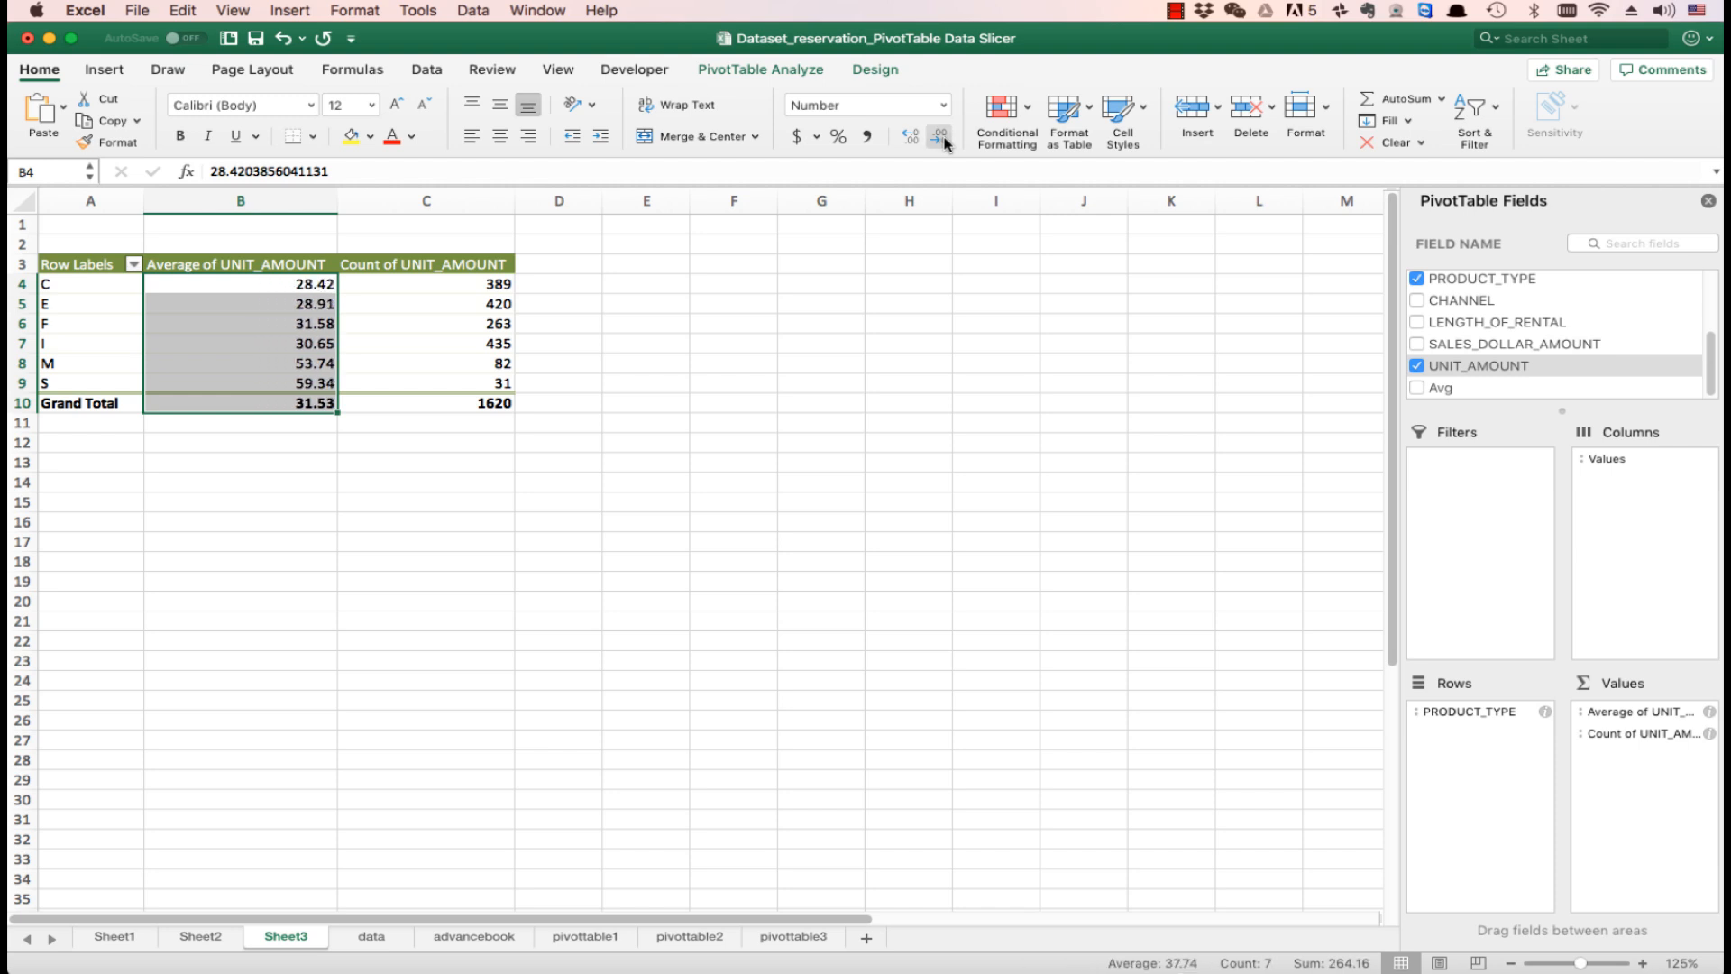
{"action": "left_click", "coordinate": [942, 137]}
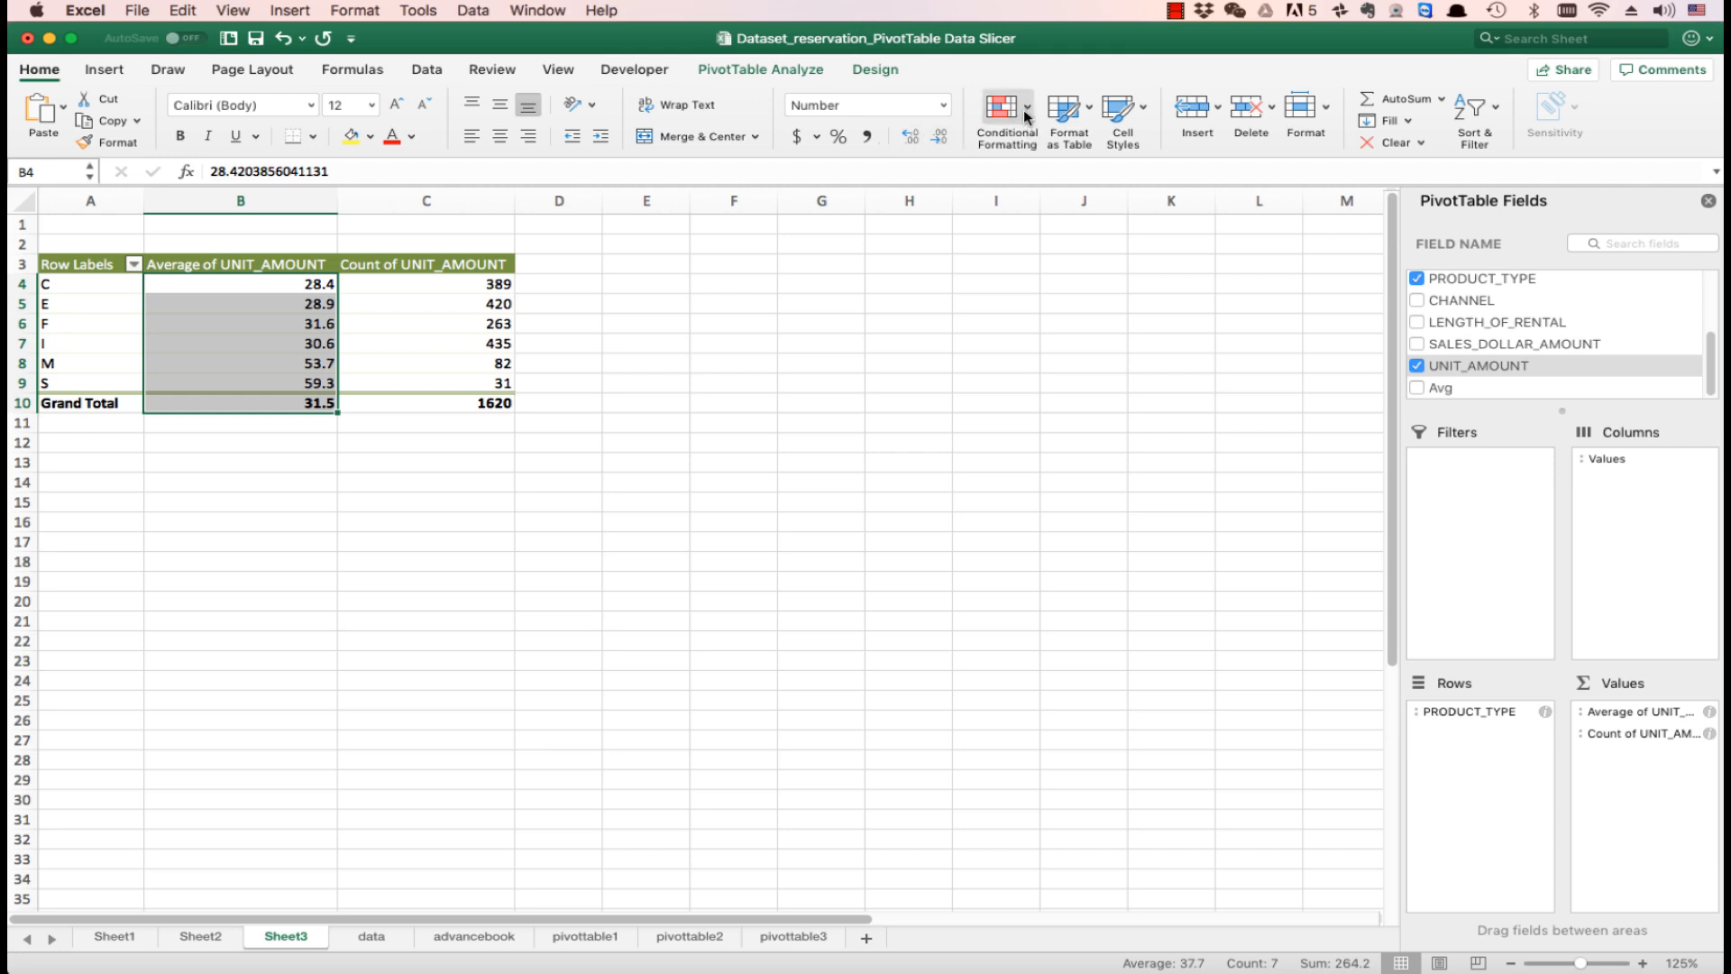
- Apply orange solid-fill data bars to the average unit amounts in B4:B9, leaving out the grand total
{"action": "left_click_drag", "start_coordinate": [240, 283], "coordinate": [242, 375]}
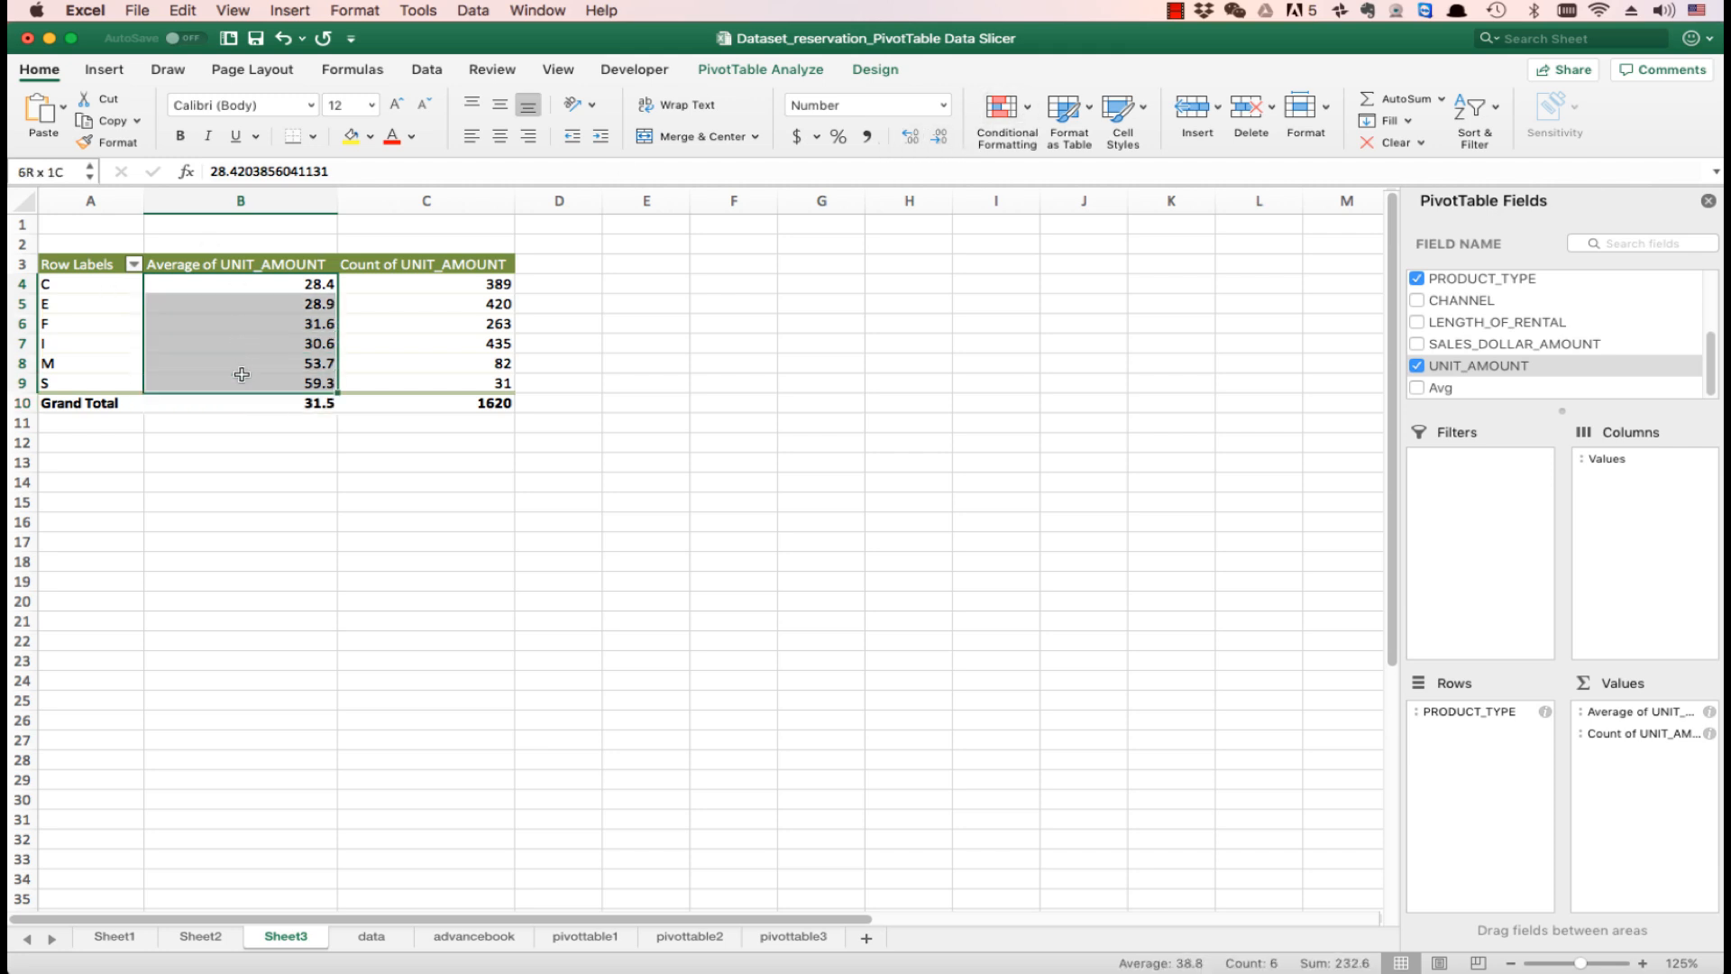
{"action": "left_click", "coordinate": [1028, 113]}
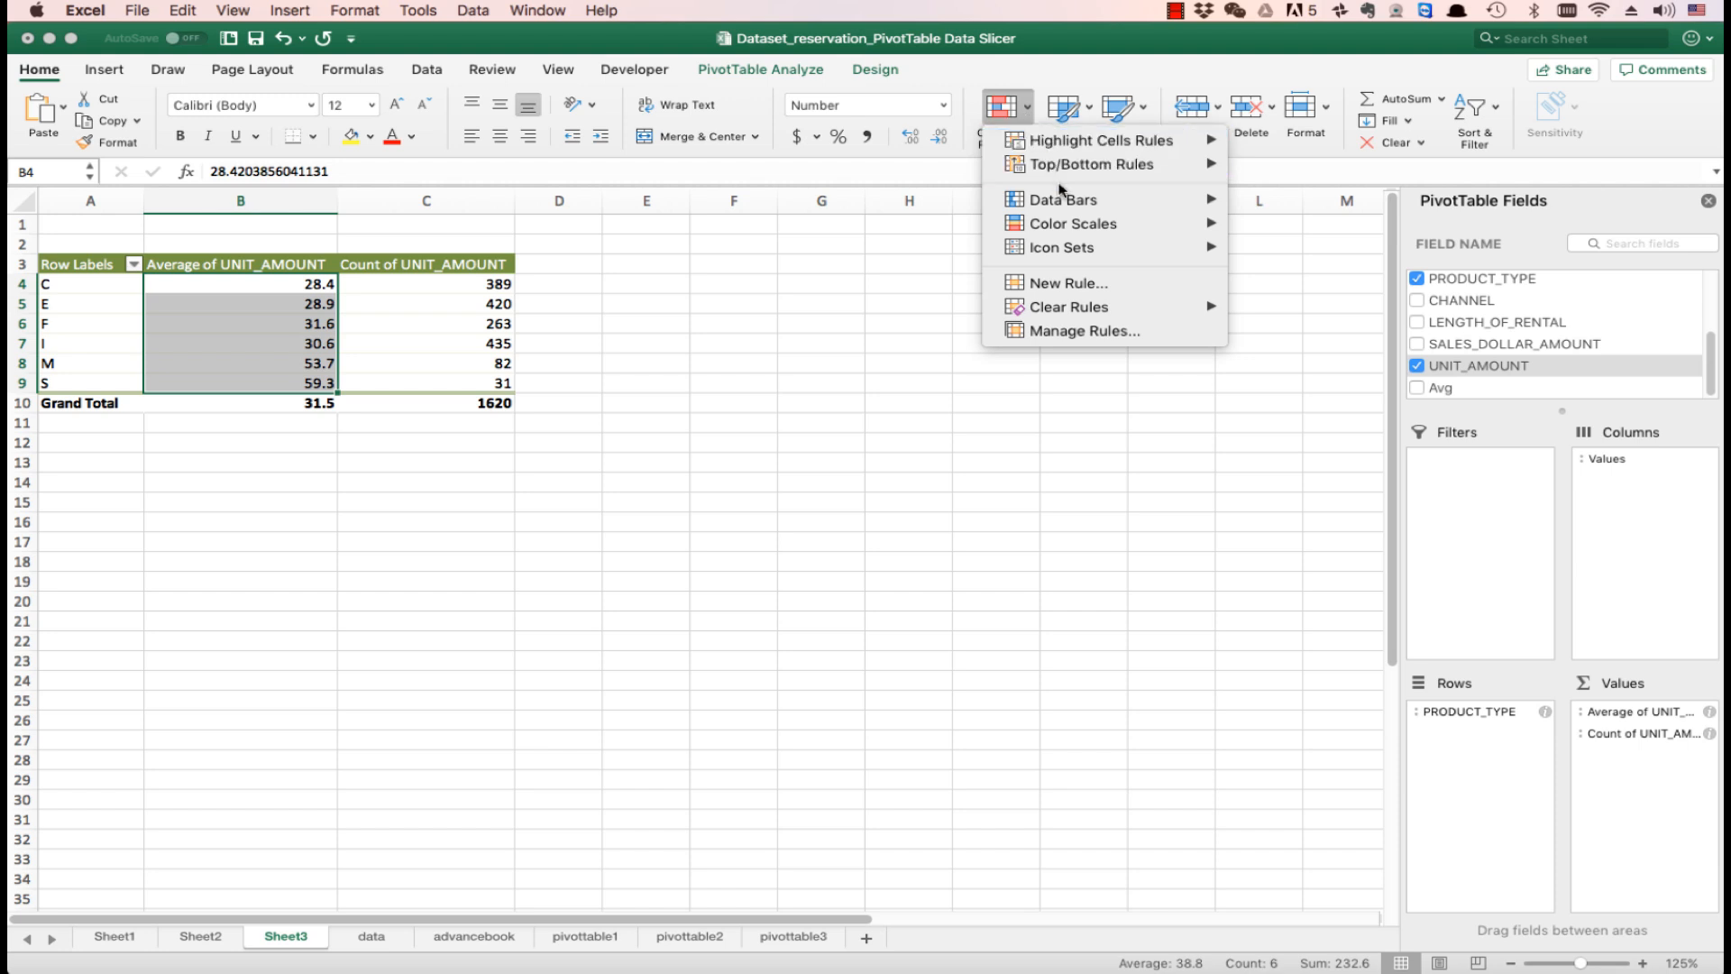
{"action": "mouse_move", "coordinate": [1060, 191]}
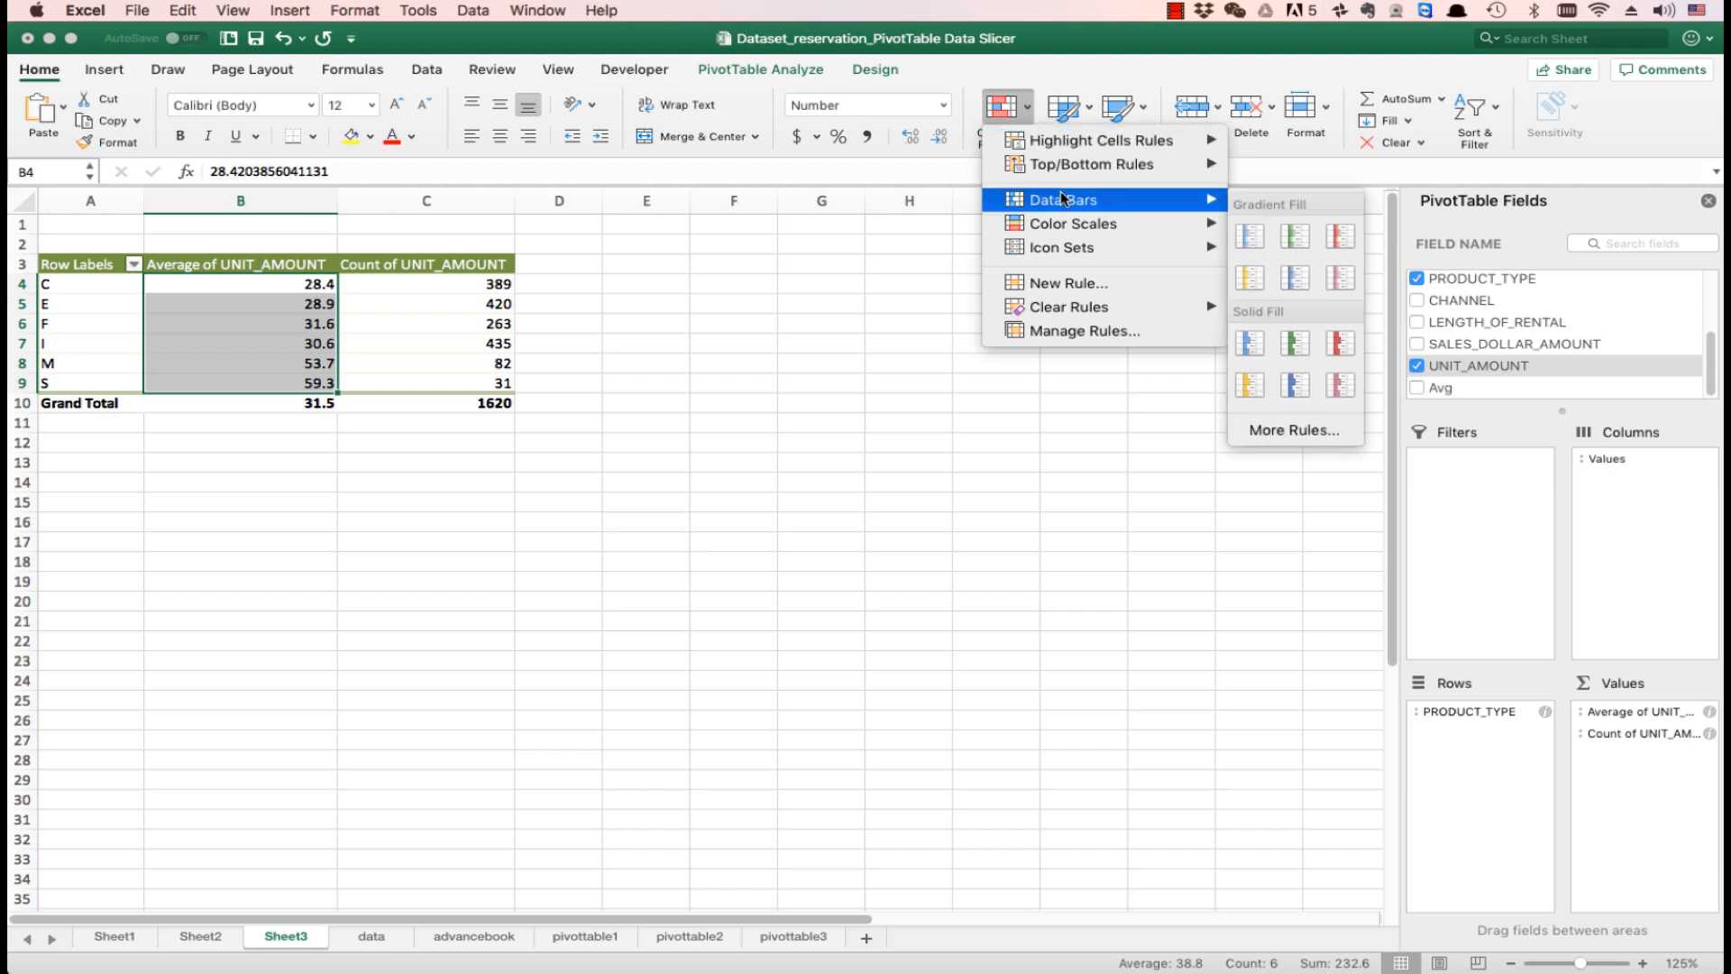
{"action": "left_click", "coordinate": [1251, 385]}
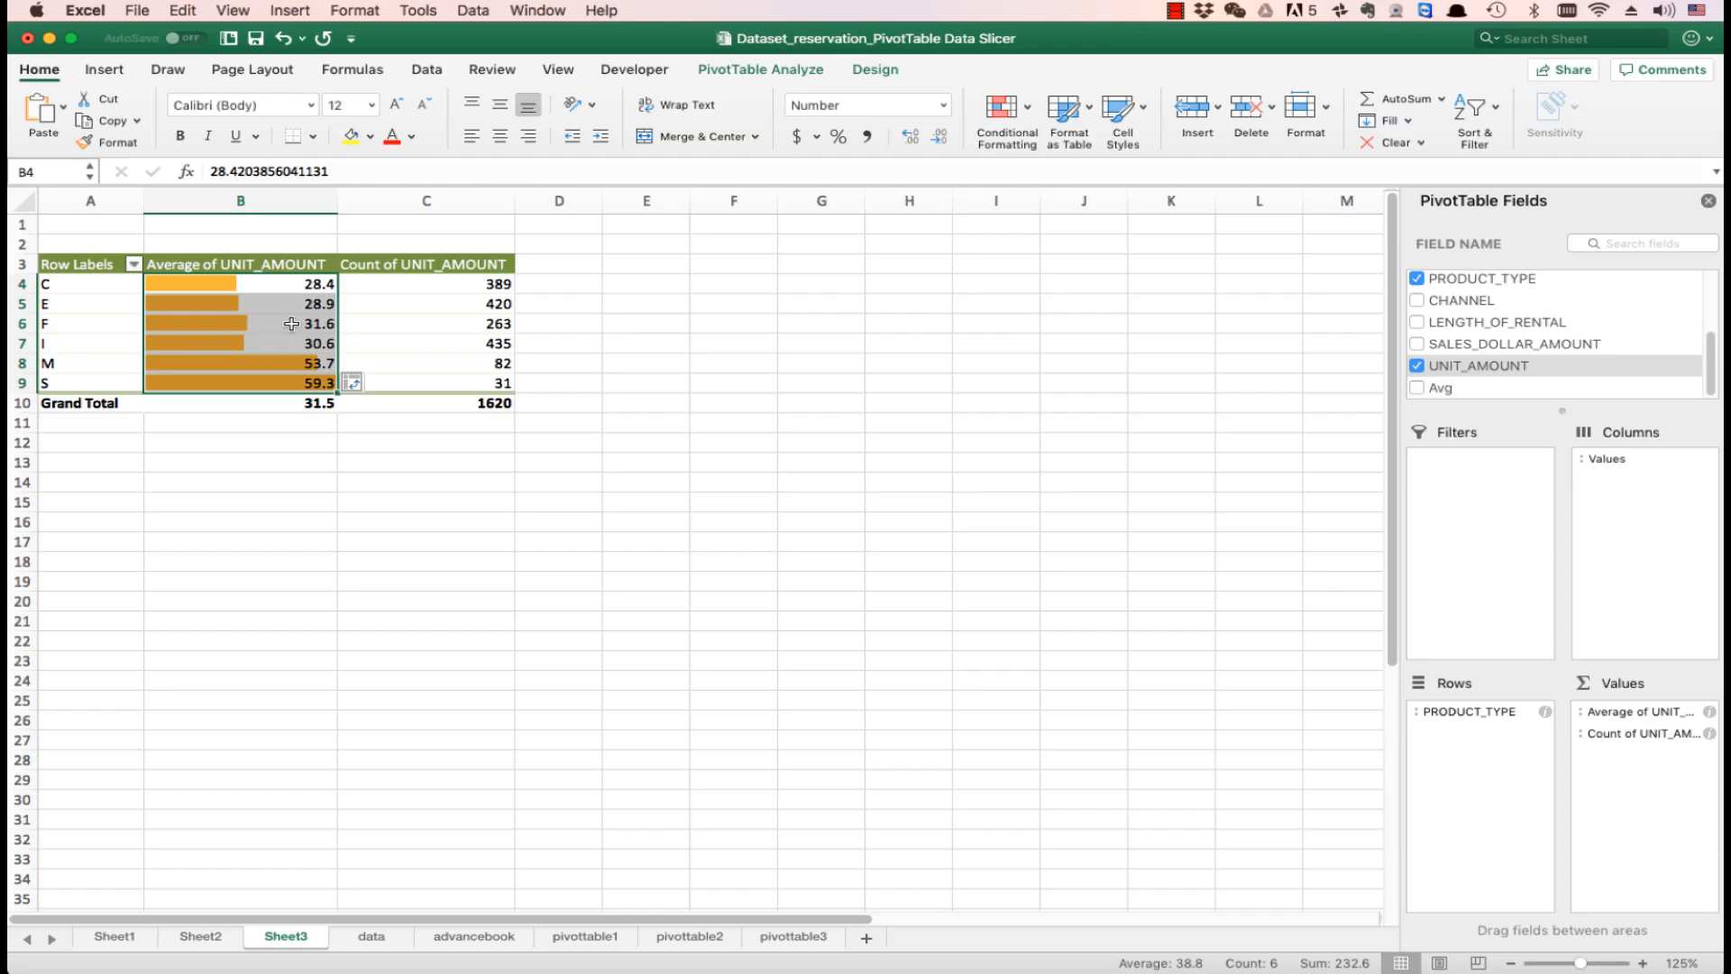
{"action": "left_click", "coordinate": [235, 356]}
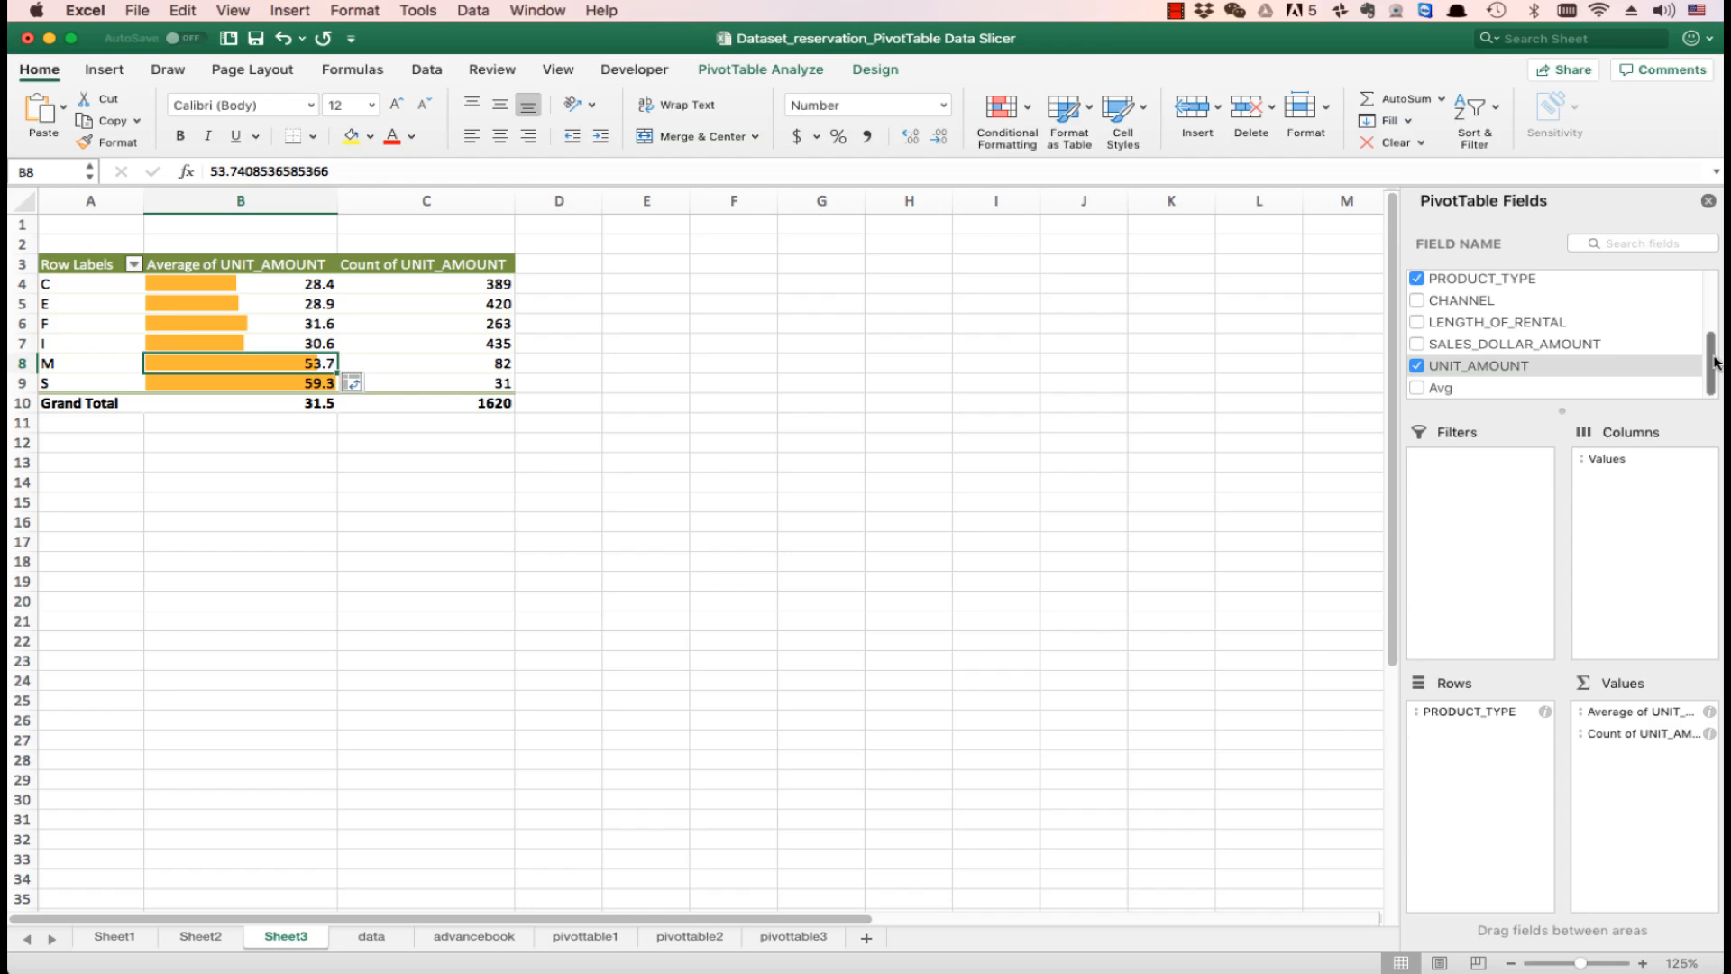
- Add CHANNEL as a report filter of the PivotTable
{"action": "scroll", "coordinate": [1721, 354], "scroll_direction": "up", "scroll_amount": 3}
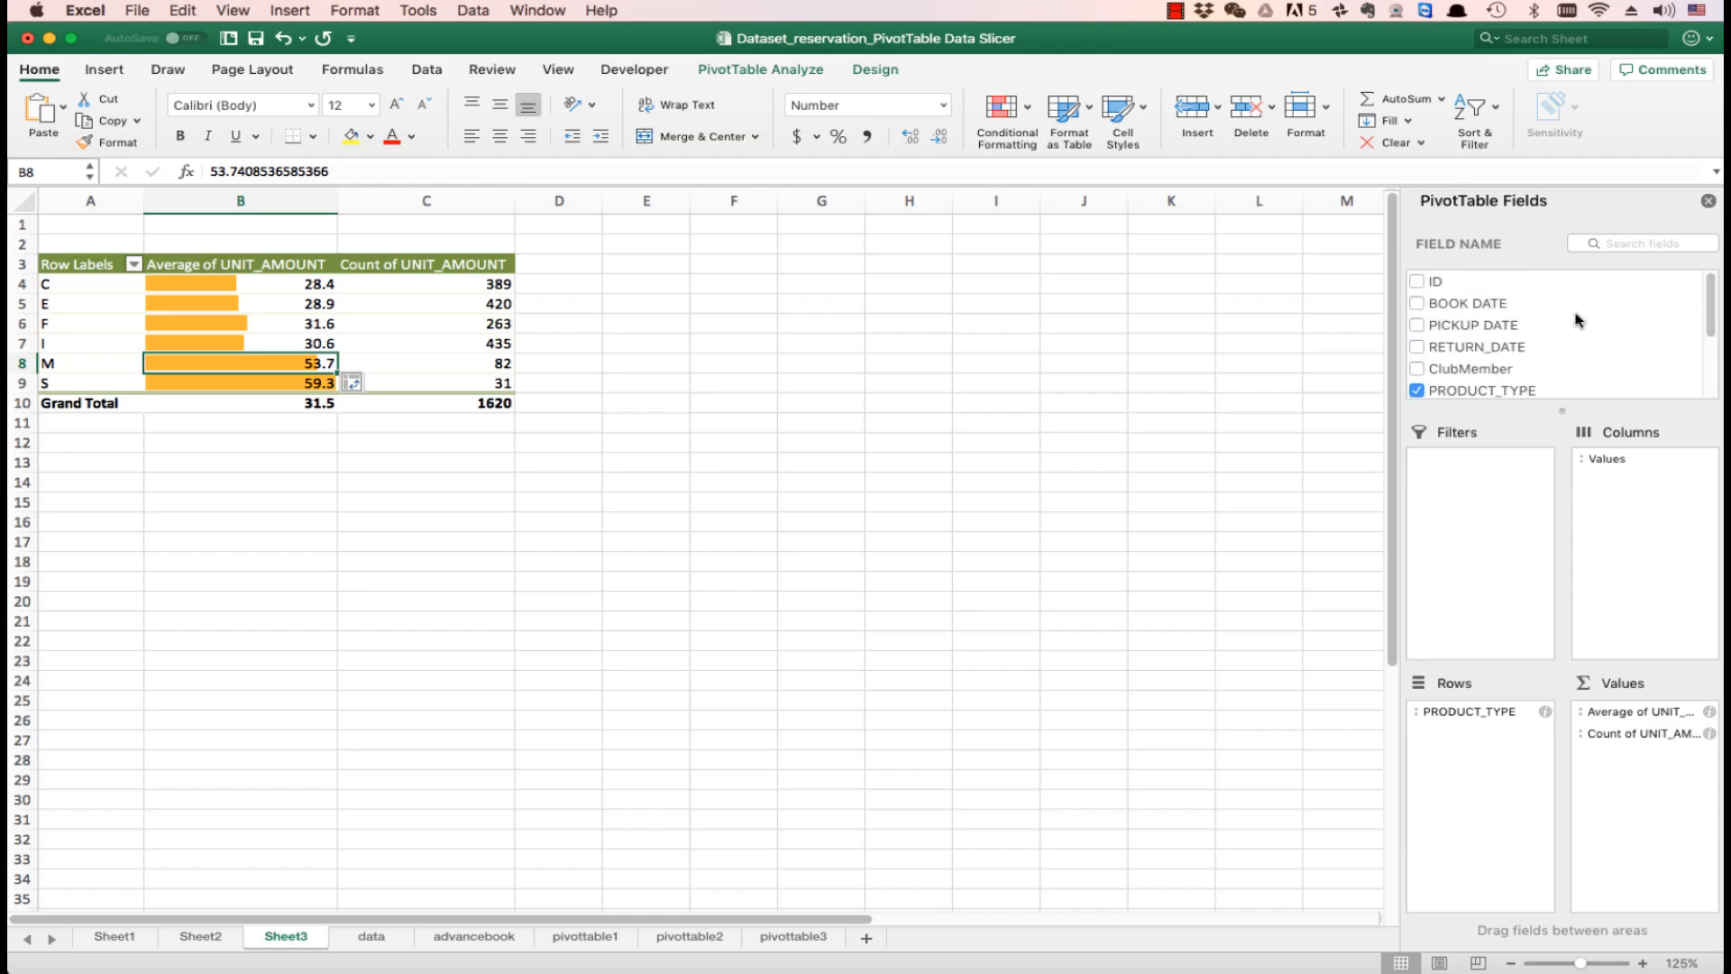
{"action": "scroll", "coordinate": [1716, 327], "scroll_direction": "down", "scroll_amount": 1}
{"action": "scroll", "coordinate": [1716, 327], "scroll_direction": "down", "scroll_amount": 2}
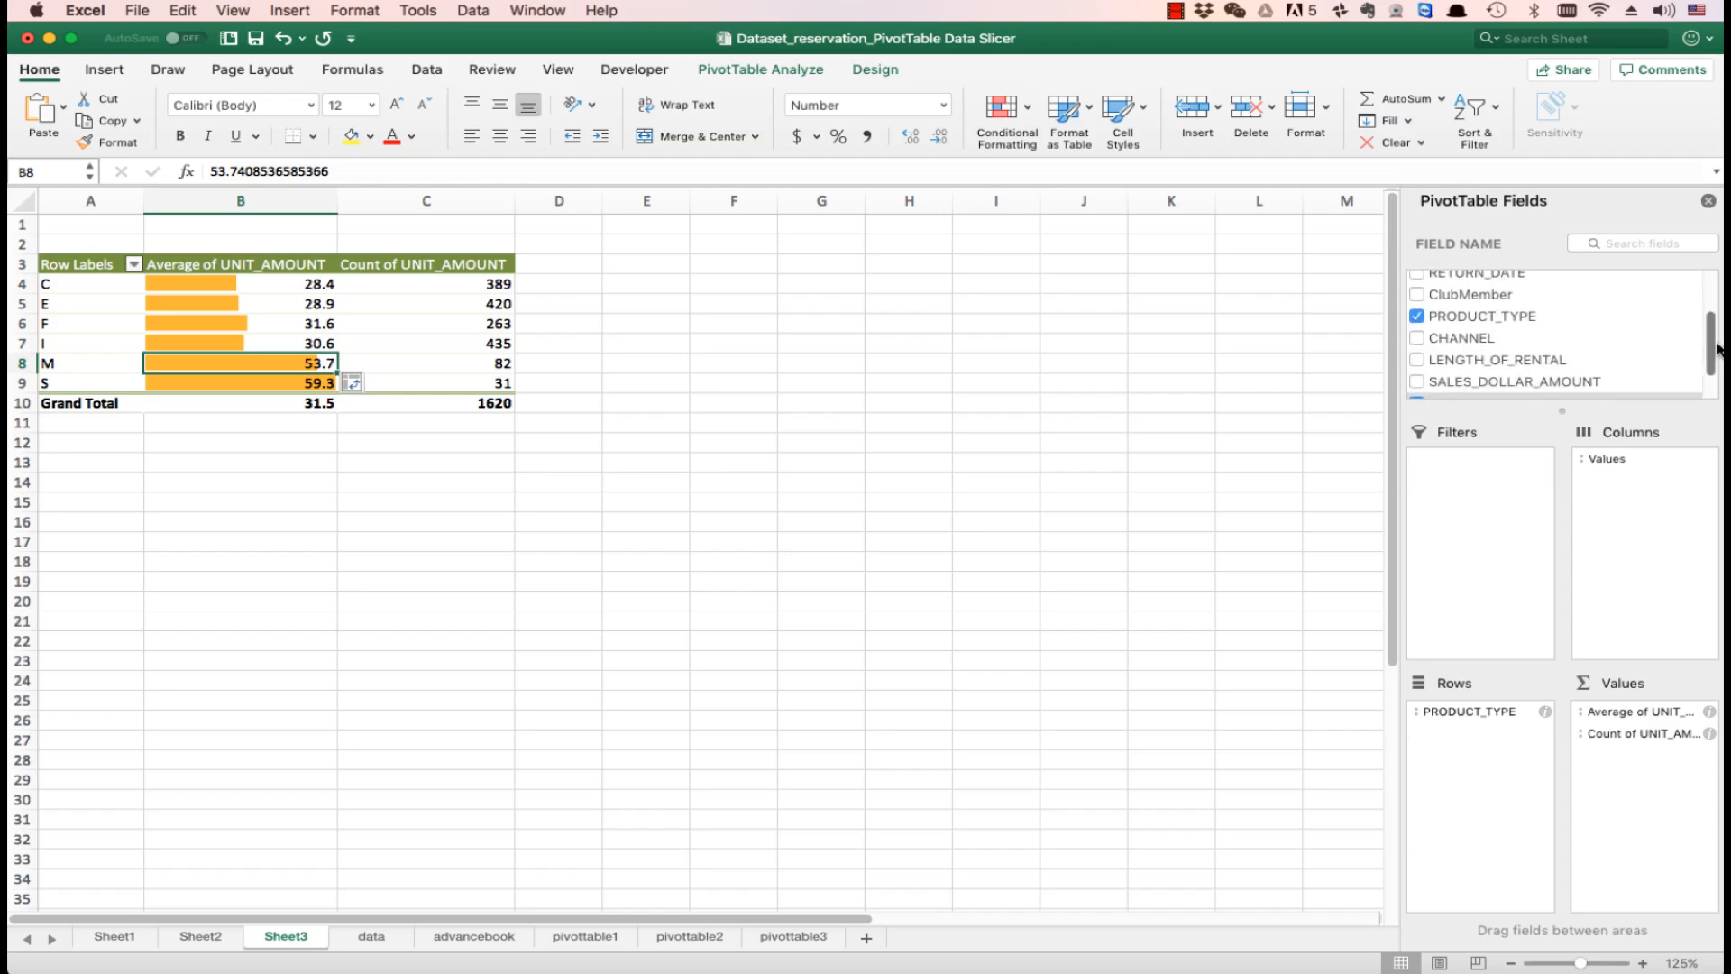
{"action": "left_click_drag", "start_coordinate": [1479, 336], "coordinate": [1488, 472]}
- Filter the PivotTable's CHANNEL report filter to show only CALL
{"action": "left_click", "coordinate": [328, 225]}
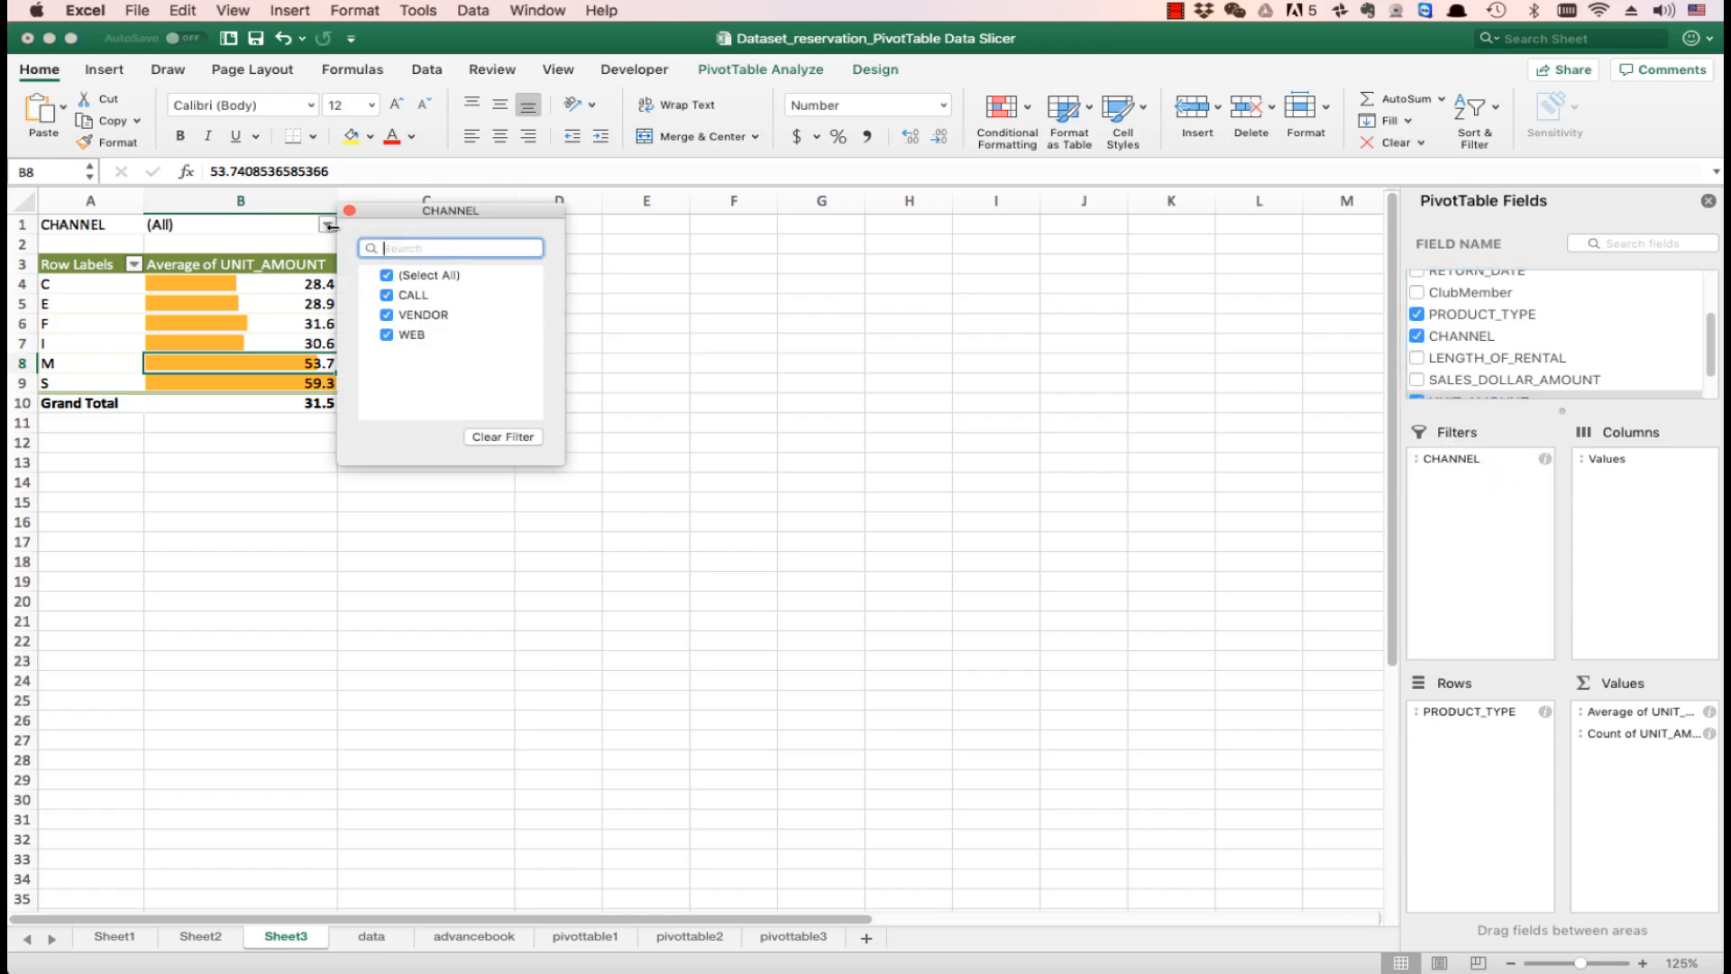
{"action": "left_click", "coordinate": [401, 276]}
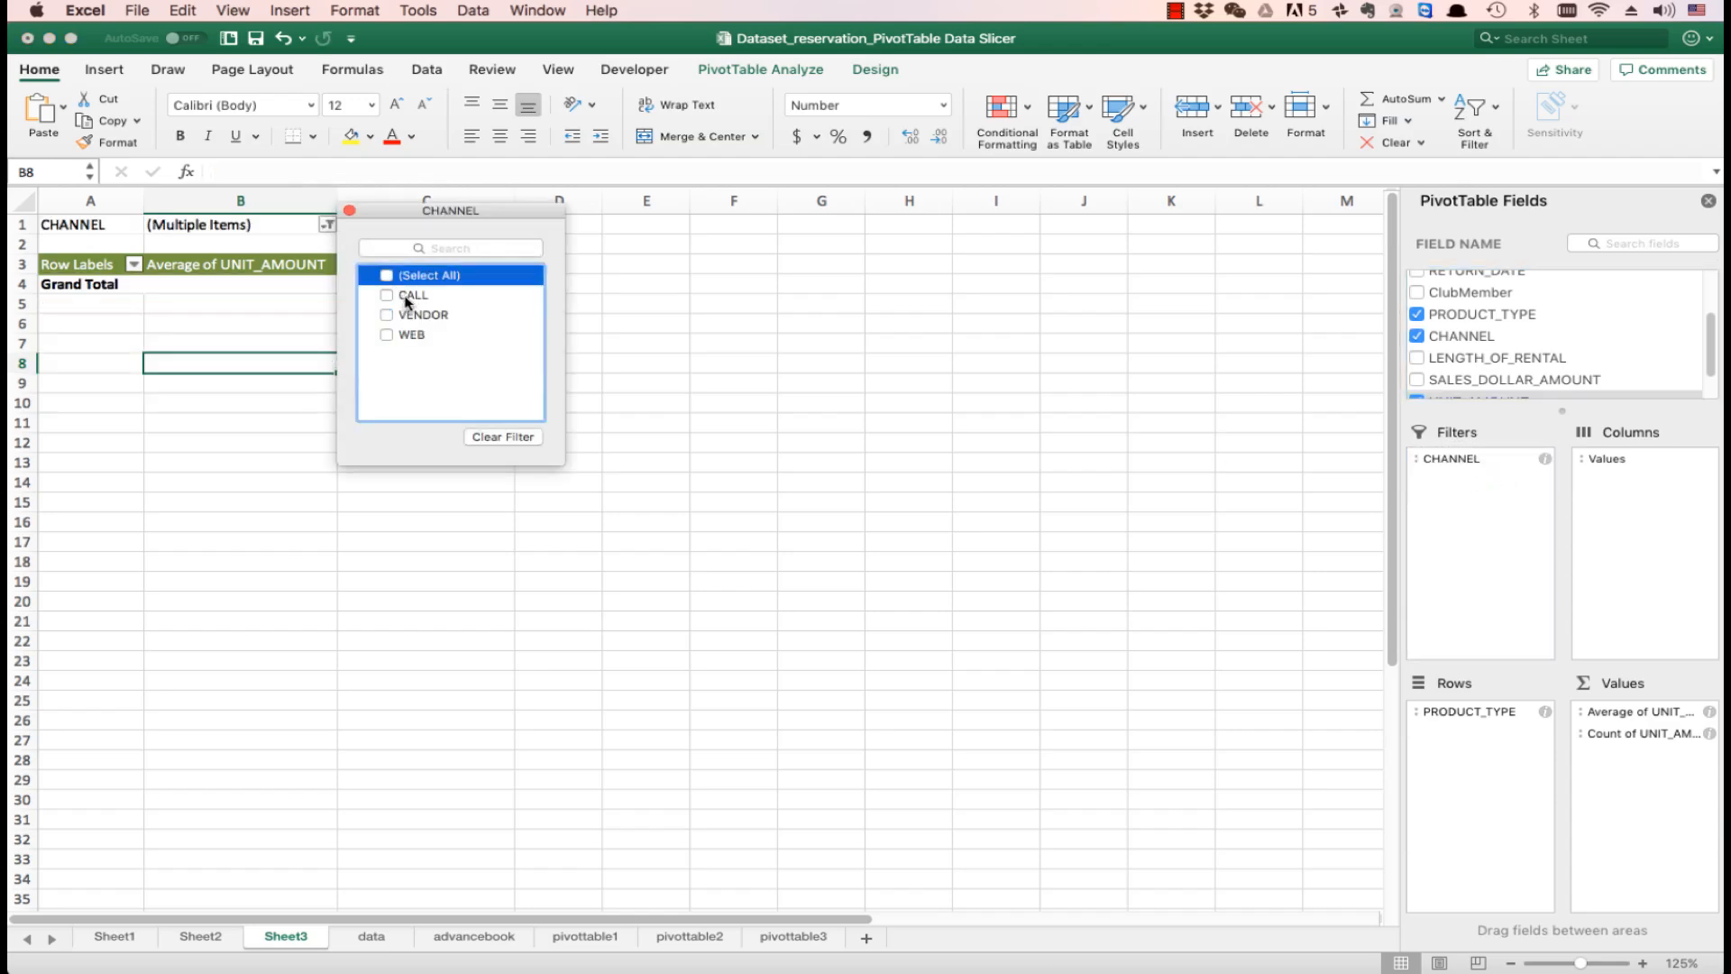
{"action": "left_click", "coordinate": [404, 298]}
{"action": "left_click", "coordinate": [329, 226]}
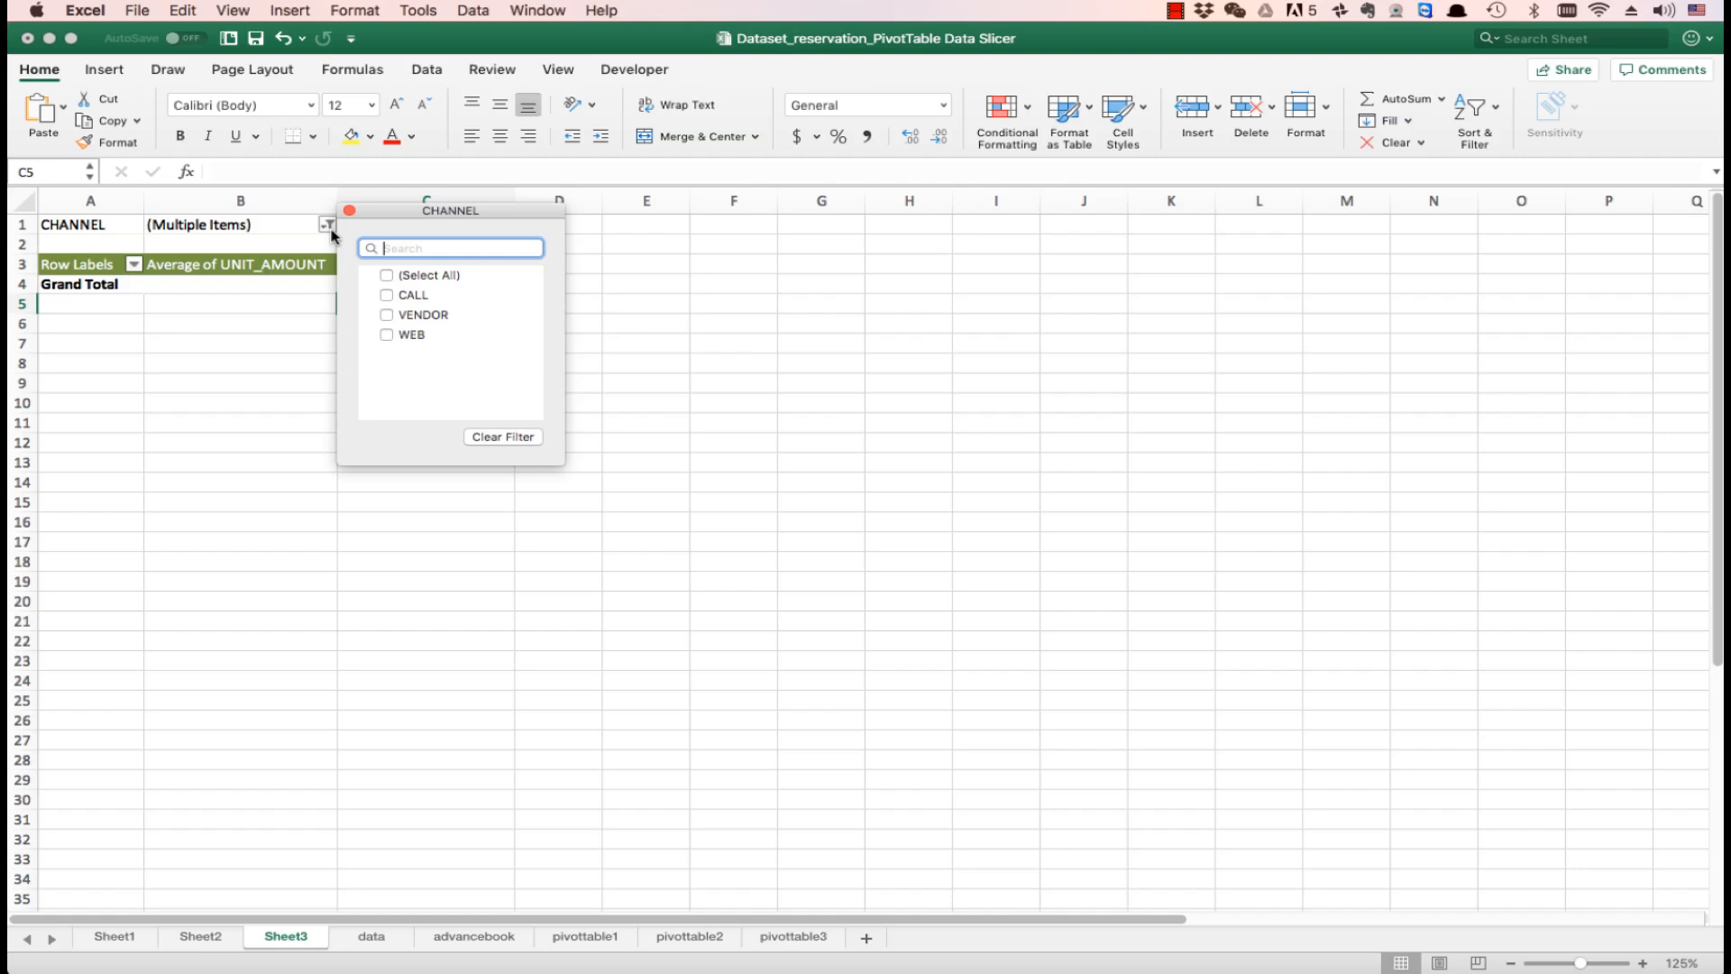
{"action": "left_click", "coordinate": [389, 296]}
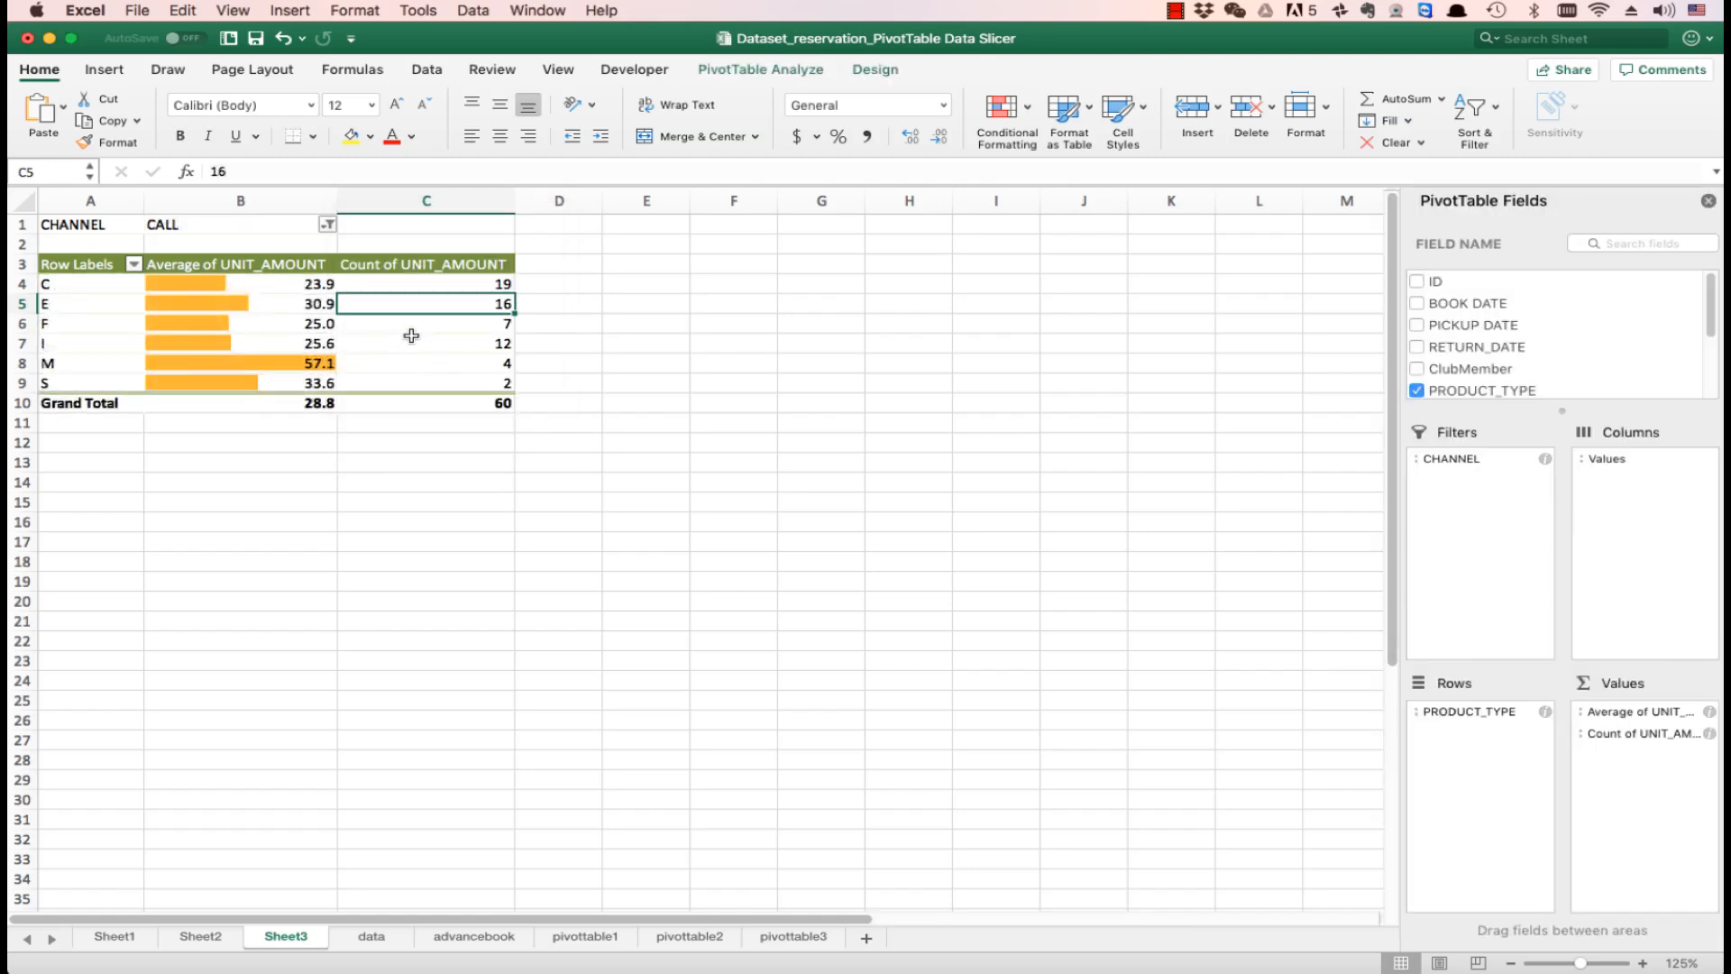
- Change the CHANNEL report filter to show only VENDOR, leaving CALL out
{"action": "left_click", "coordinate": [329, 228]}
{"action": "left_click", "coordinate": [388, 314]}
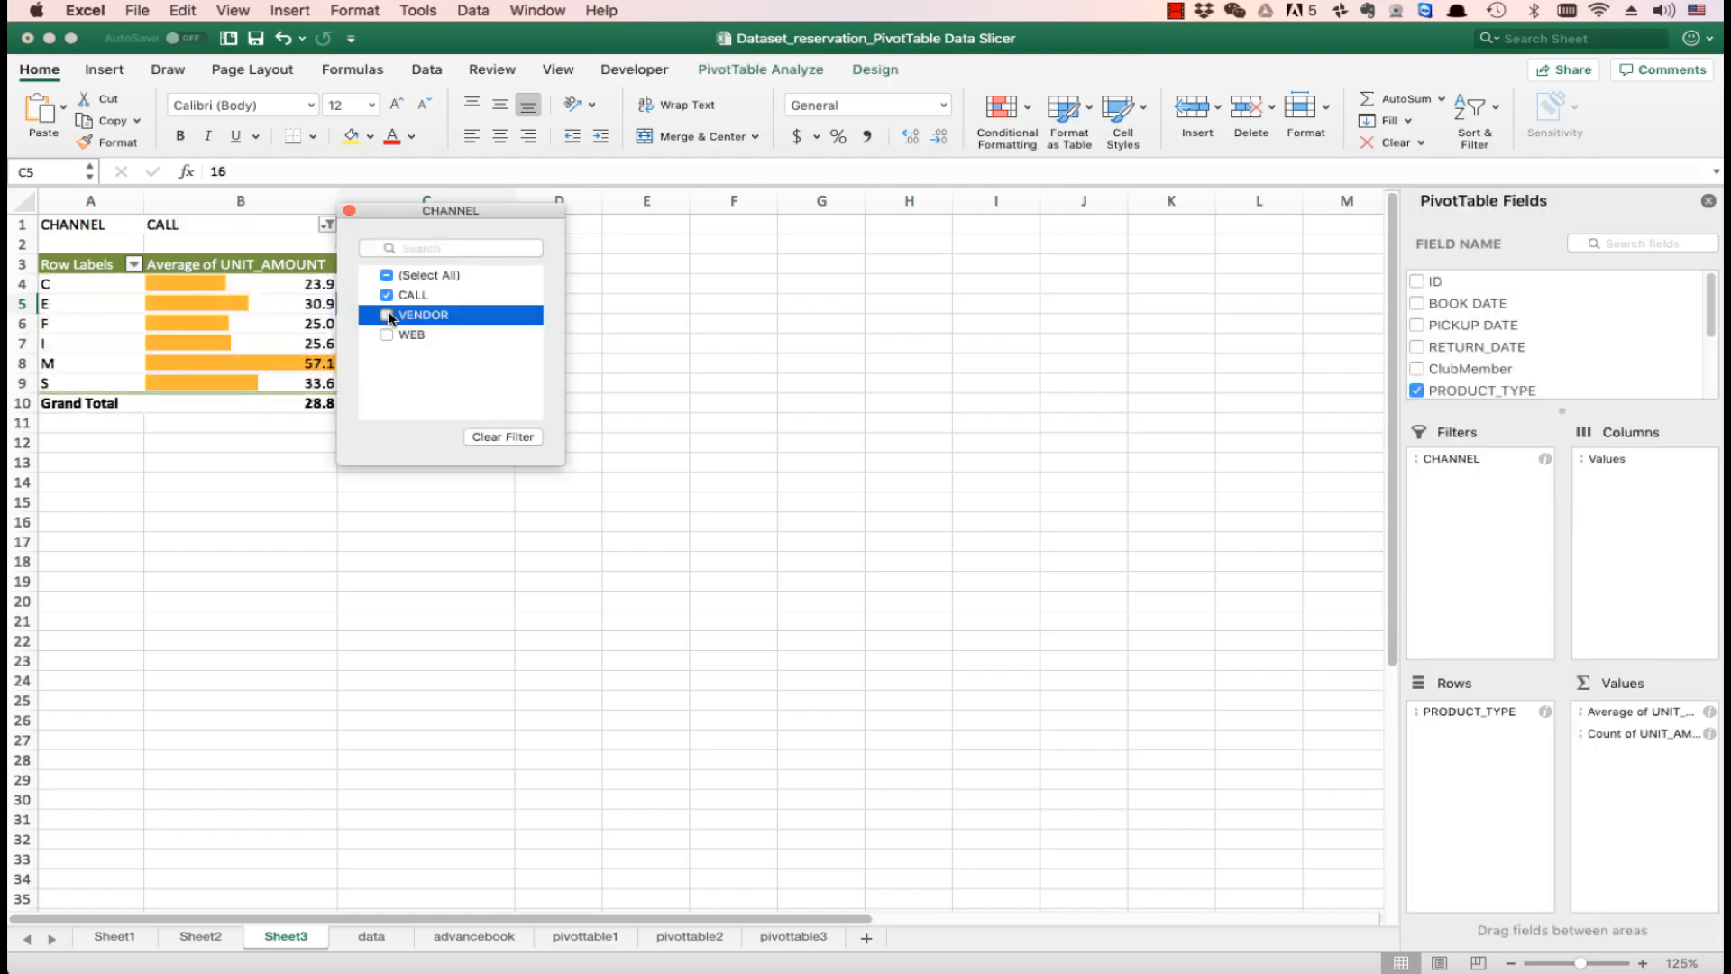
{"action": "left_click", "coordinate": [388, 296]}
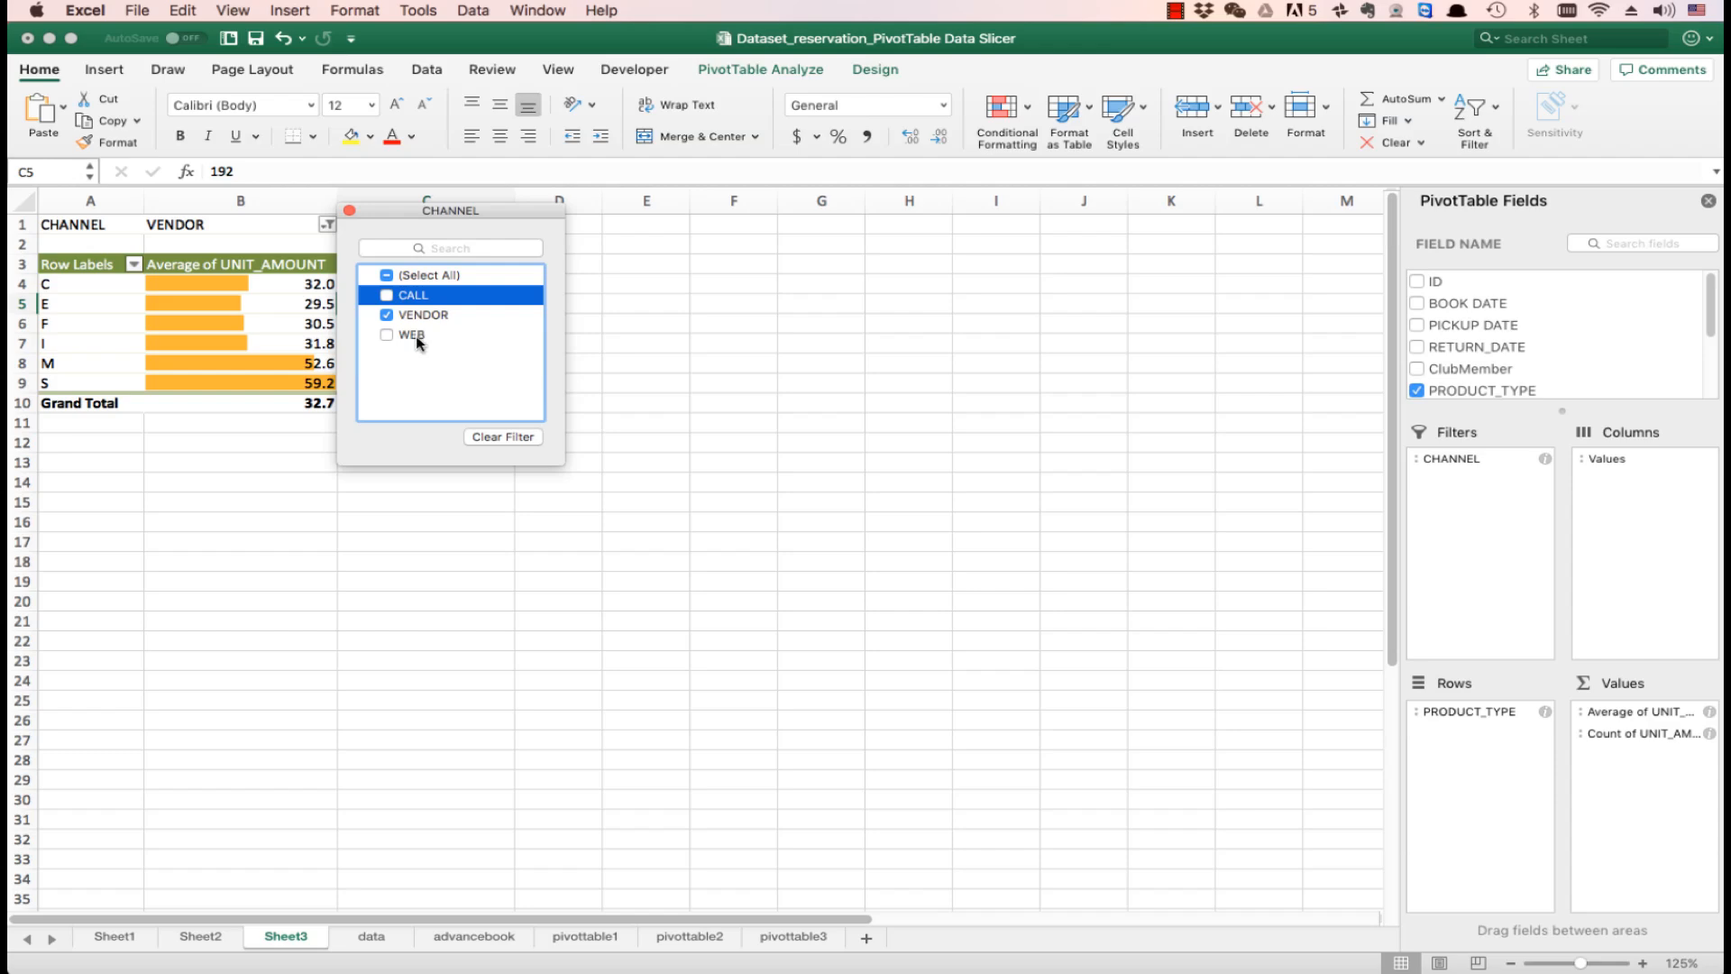
- Change the CHANNEL report filter to show only WEB, leaving VENDOR out
{"action": "left_click", "coordinate": [388, 315]}
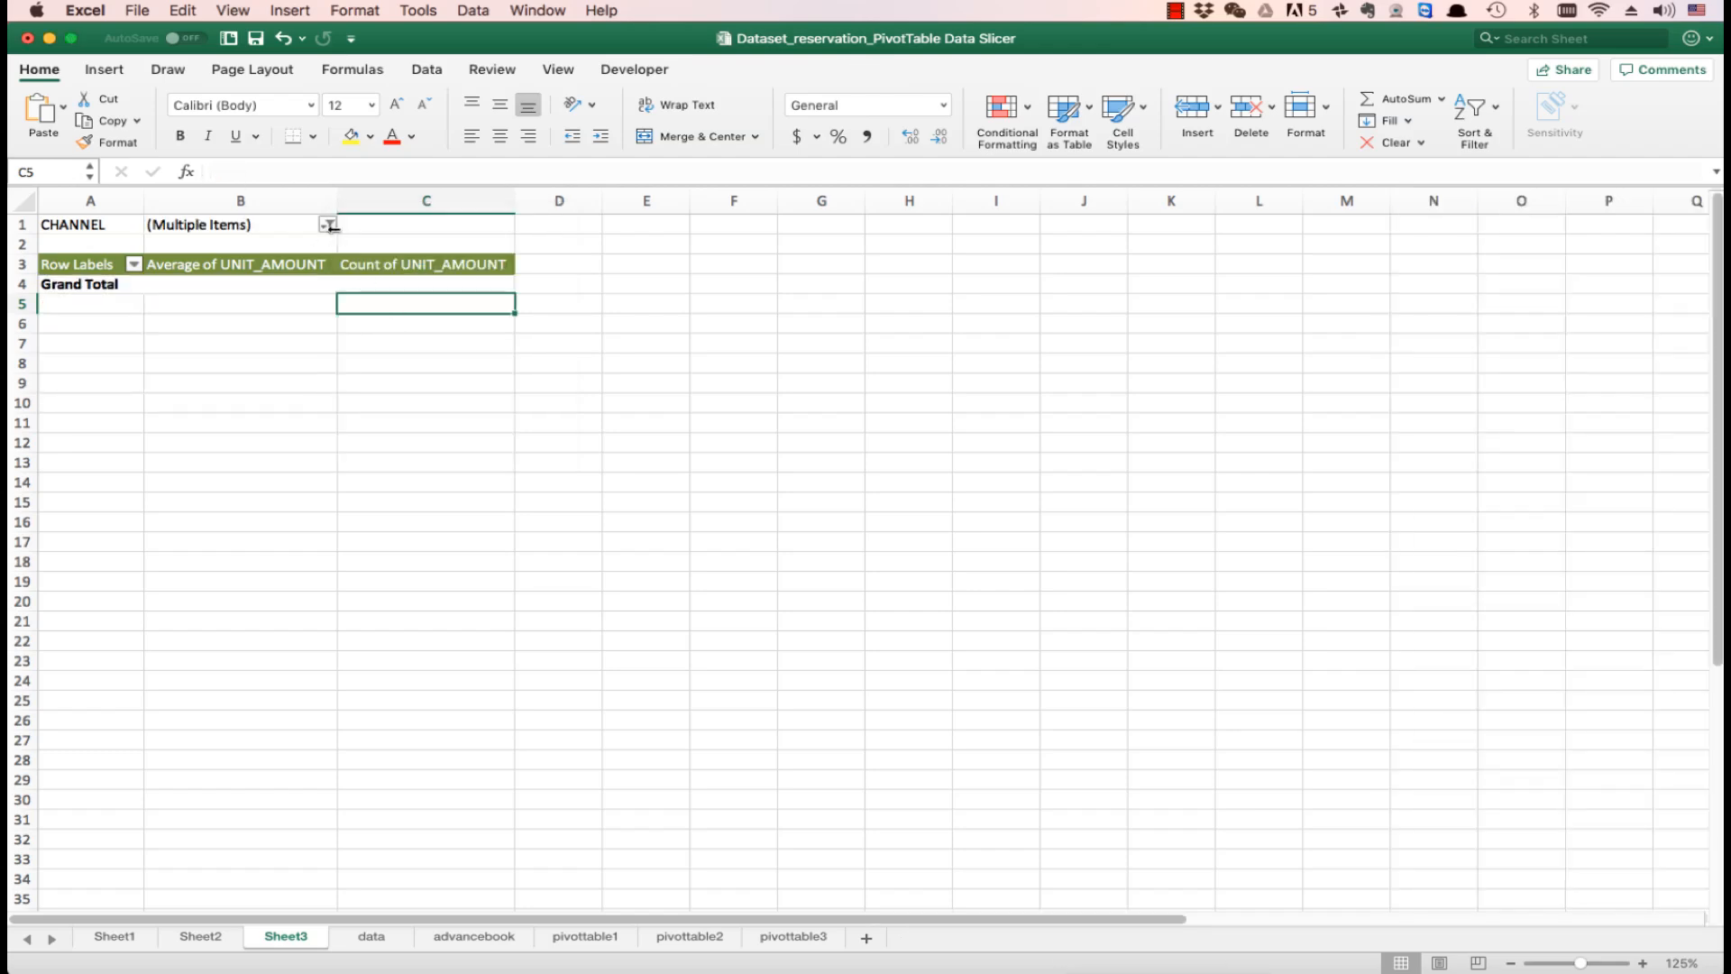
{"action": "left_click", "coordinate": [327, 225]}
{"action": "left_click", "coordinate": [388, 335]}
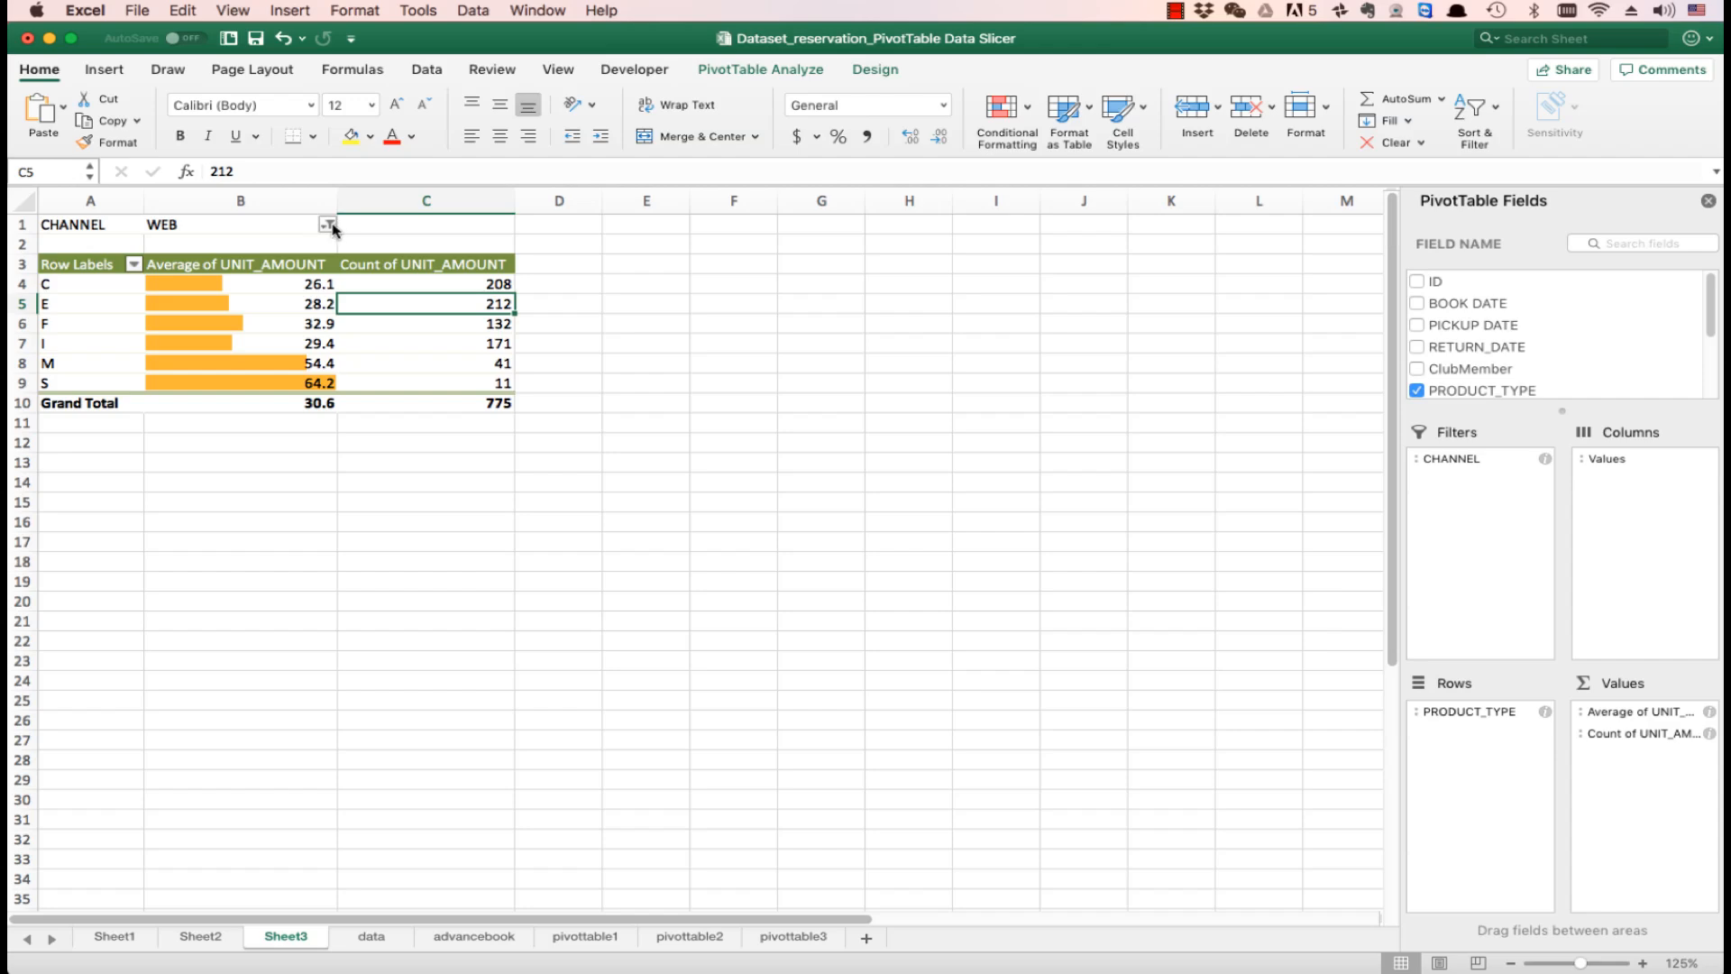
- Replace the CHANNEL report filter with a CHANNEL slicer placed just below the PivotTable
{"action": "left_click_drag", "start_coordinate": [1461, 460], "coordinate": [1556, 365]}
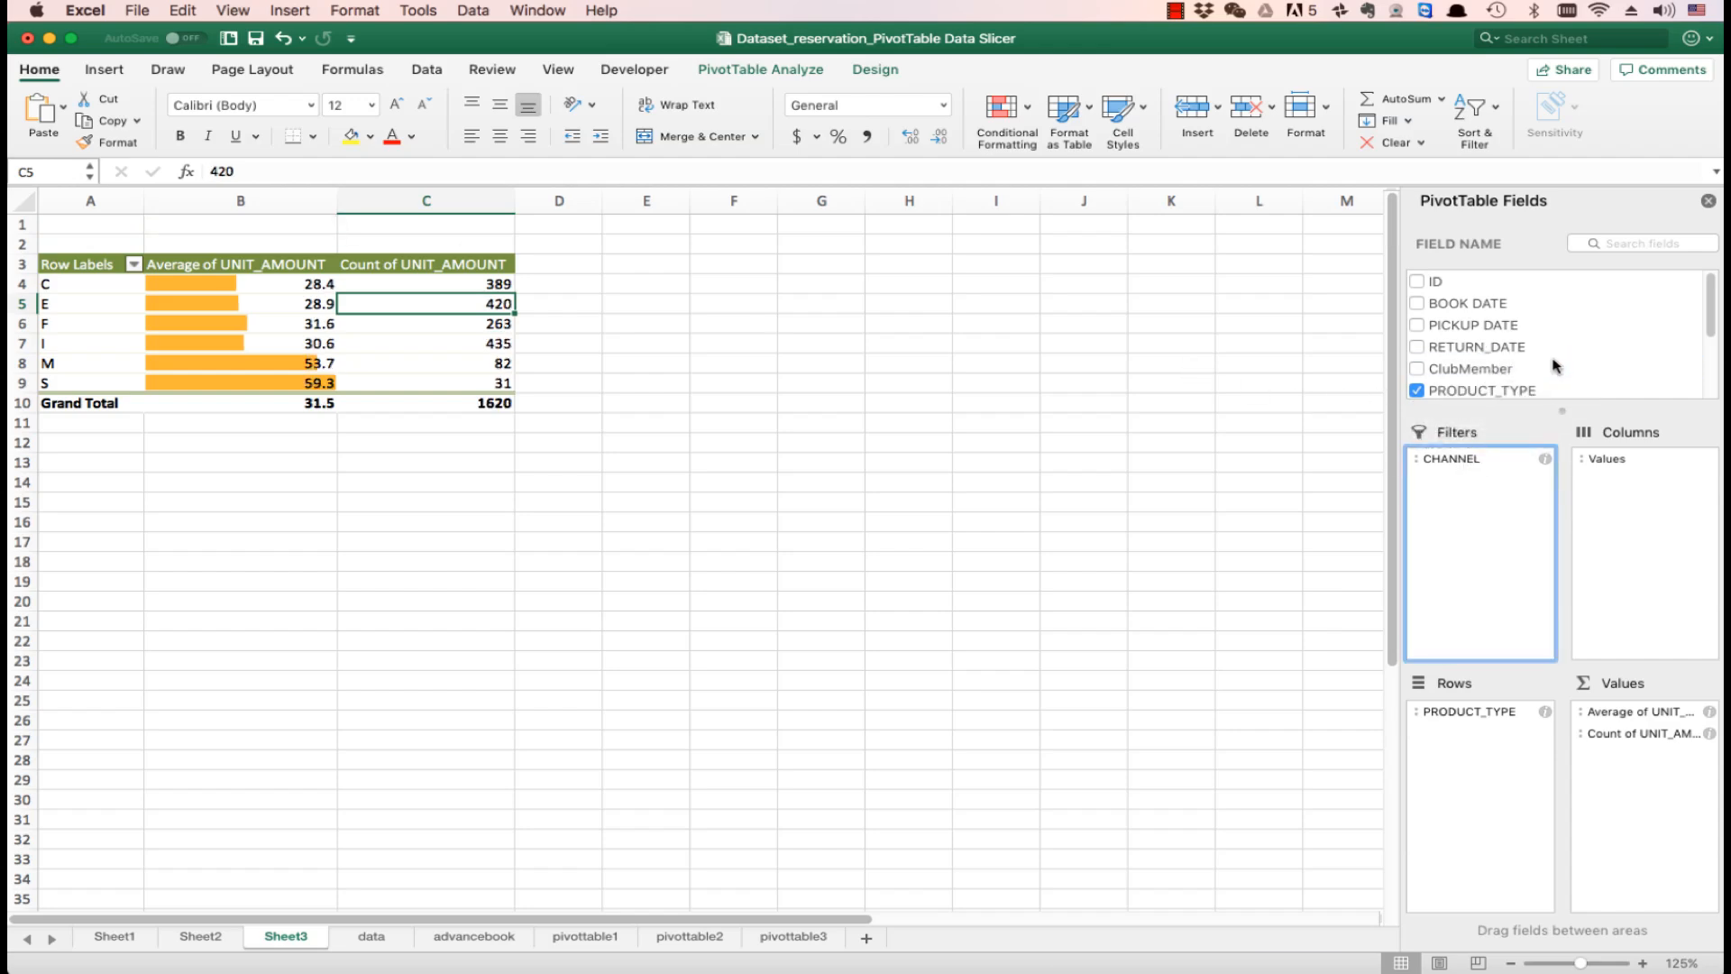
{"action": "left_click", "coordinate": [220, 301]}
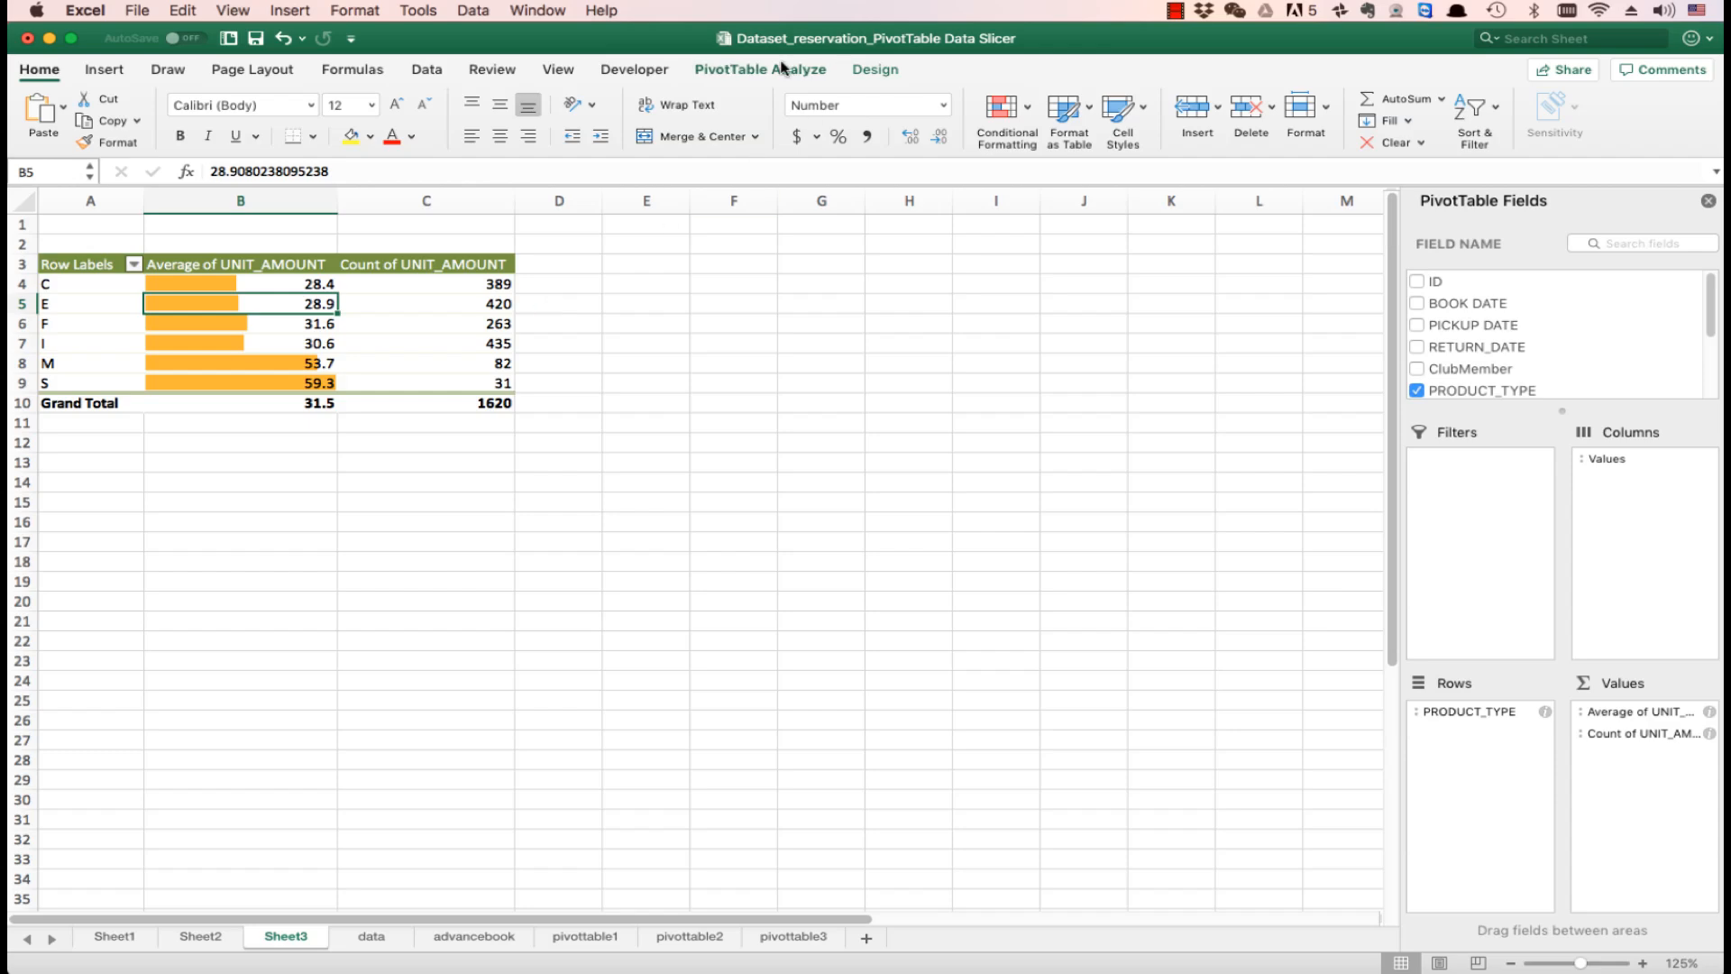
{"action": "left_click", "coordinate": [781, 72]}
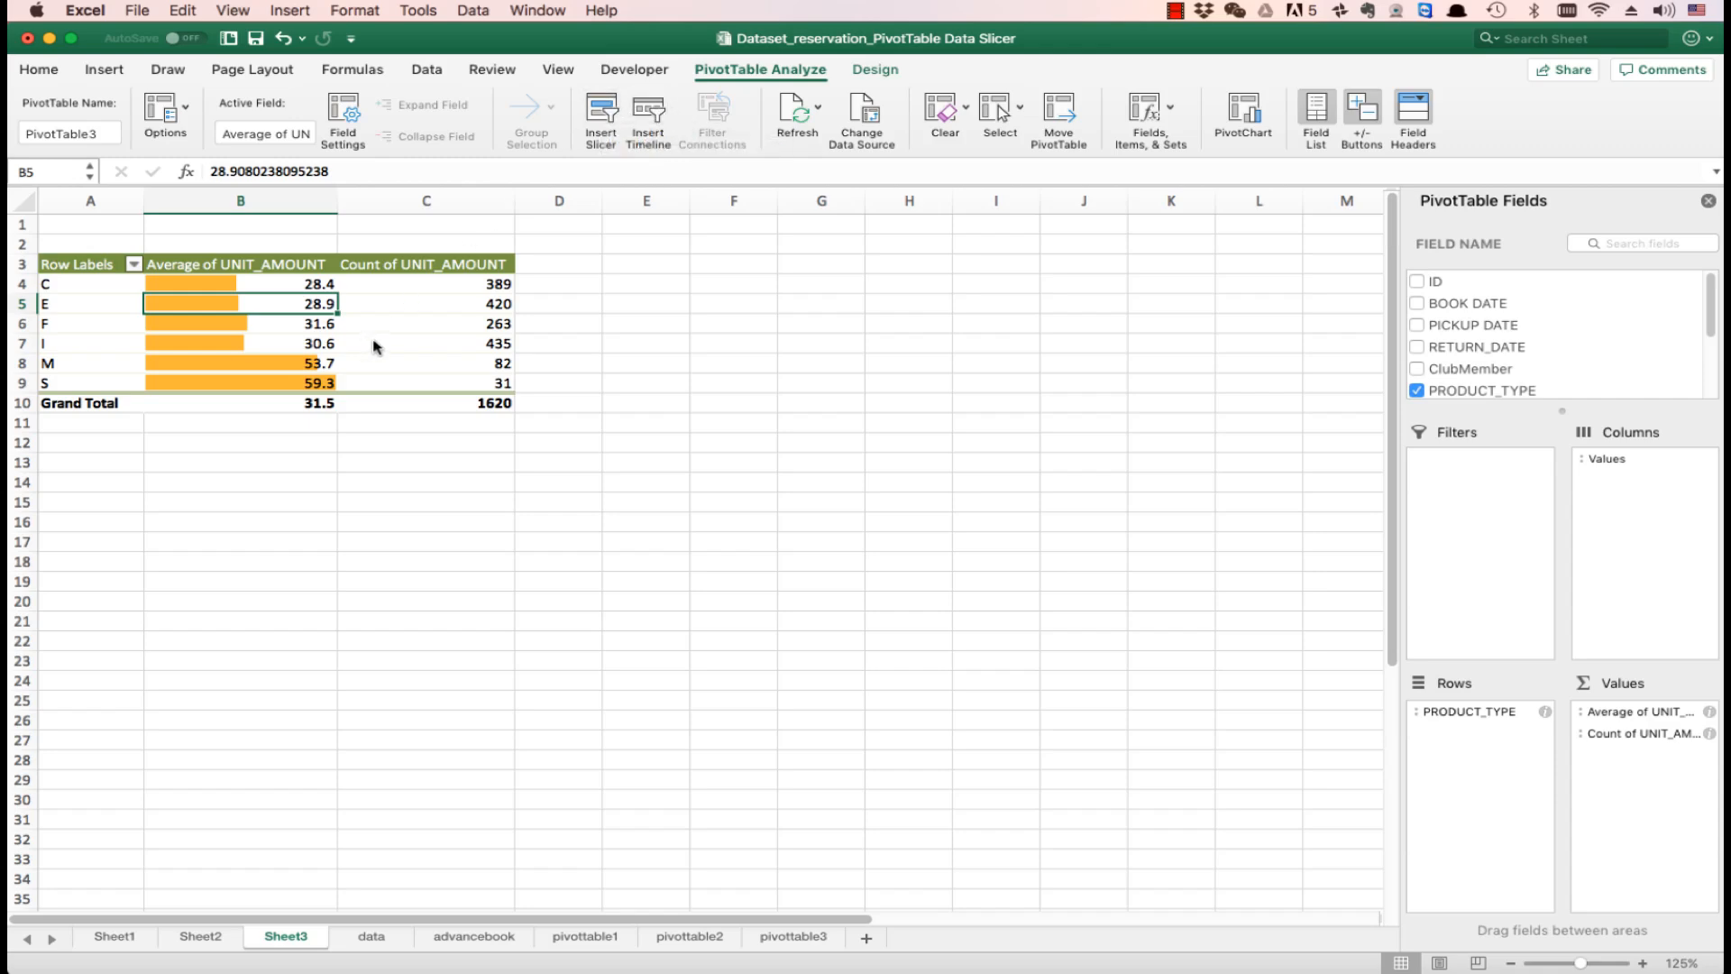
{"action": "left_click", "coordinate": [600, 115]}
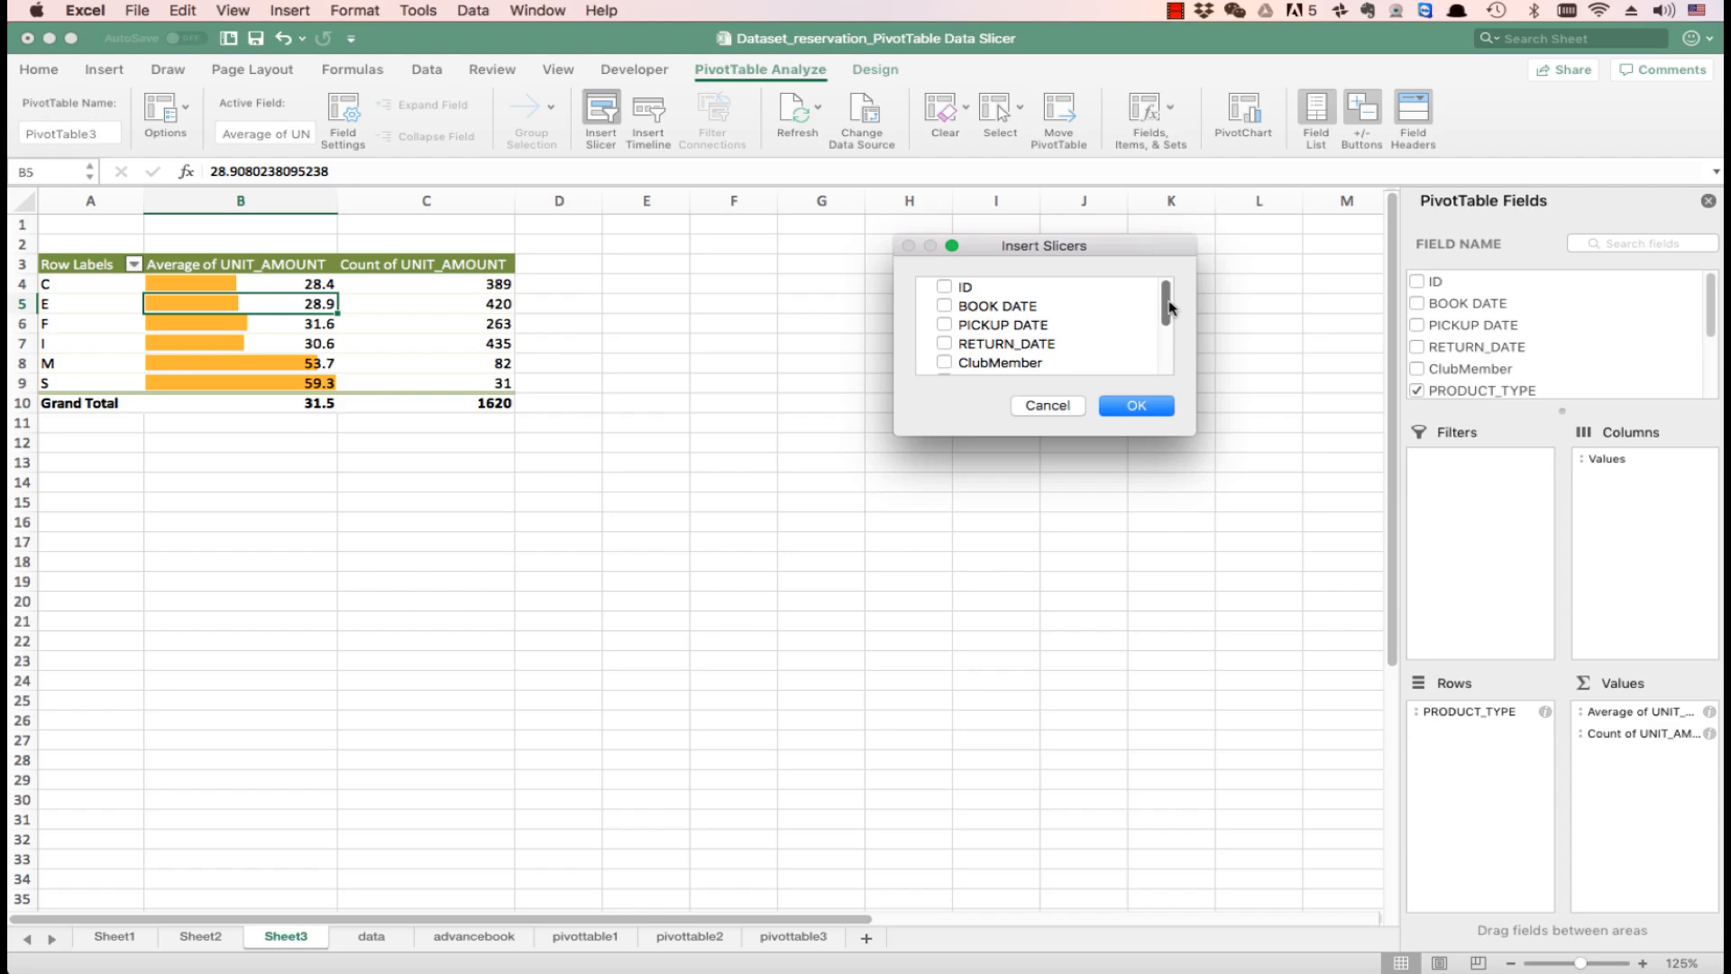
{"action": "left_click_drag", "start_coordinate": [1169, 308], "coordinate": [1170, 350]}
{"action": "left_click", "coordinate": [944, 317]}
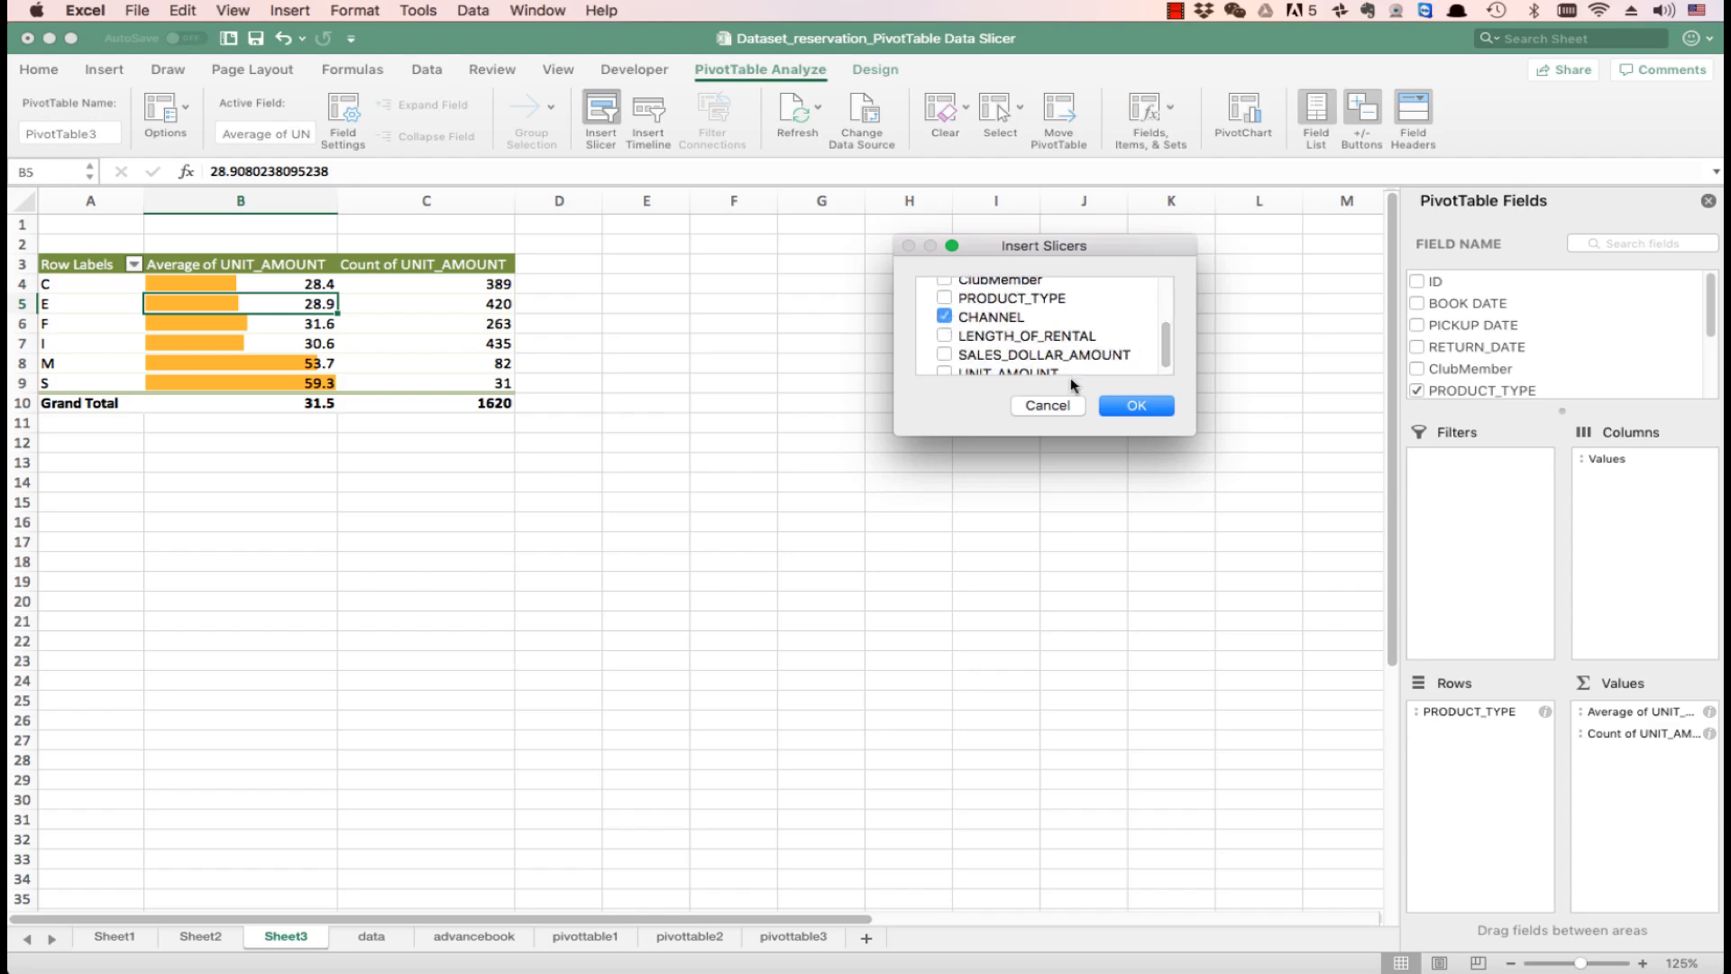
{"action": "left_click", "coordinate": [1123, 409]}
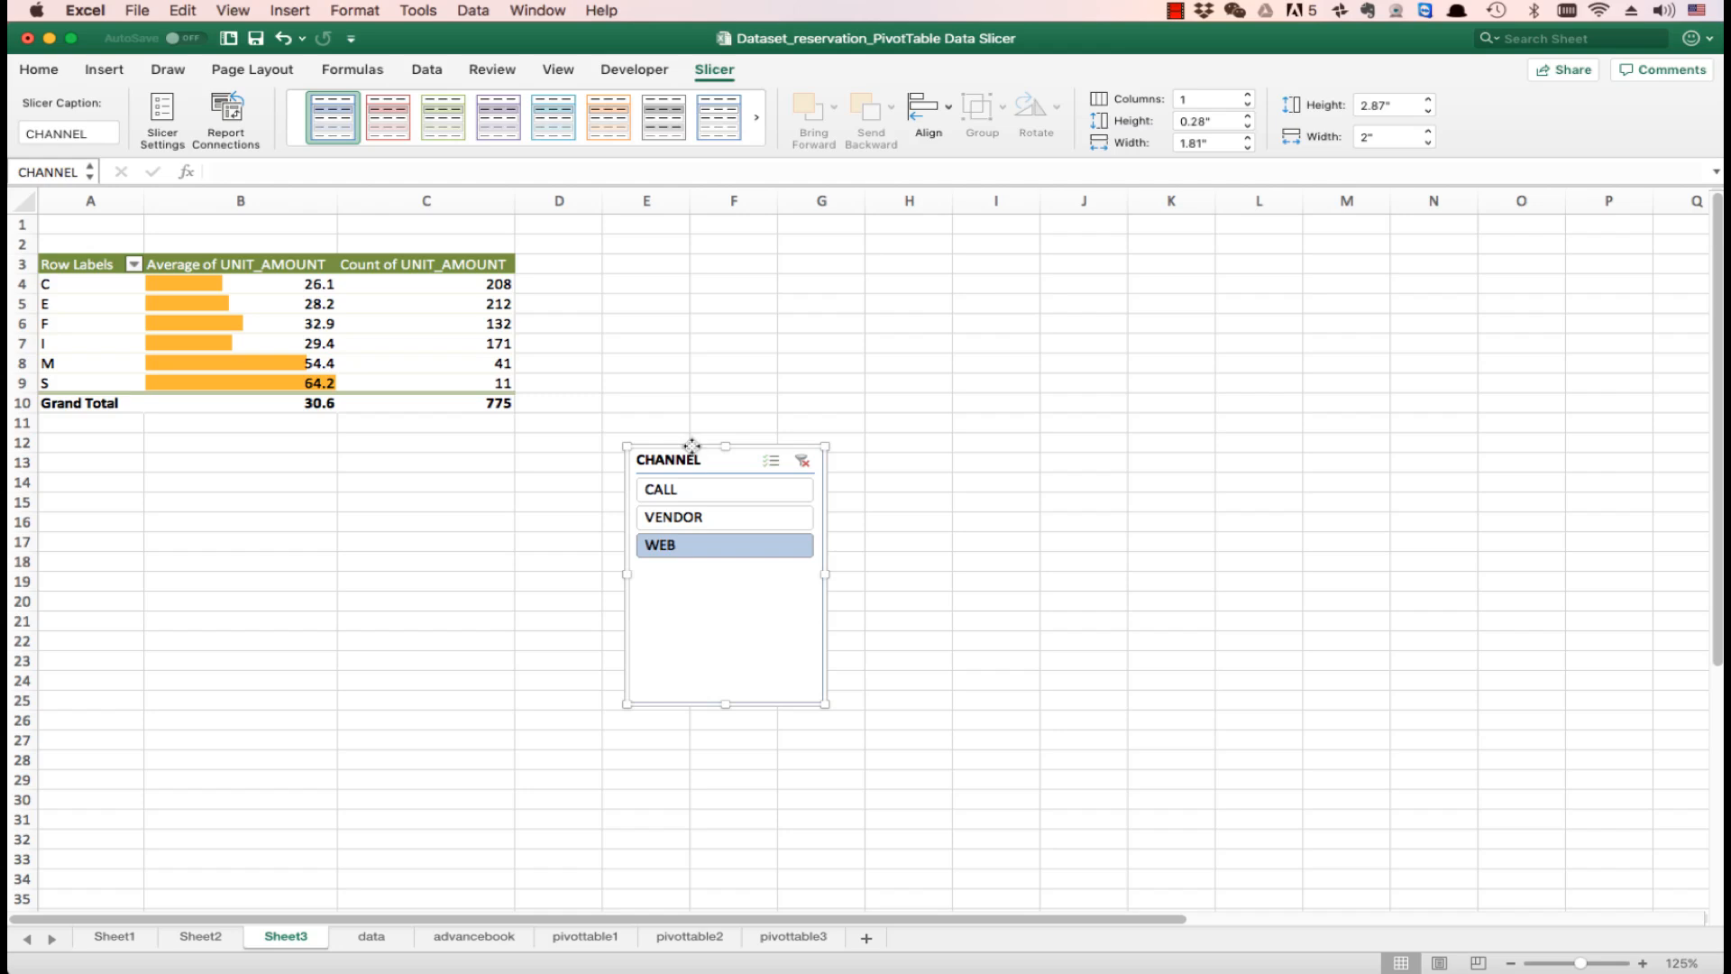
{"action": "left_click_drag", "start_coordinate": [691, 445], "coordinate": [119, 437]}
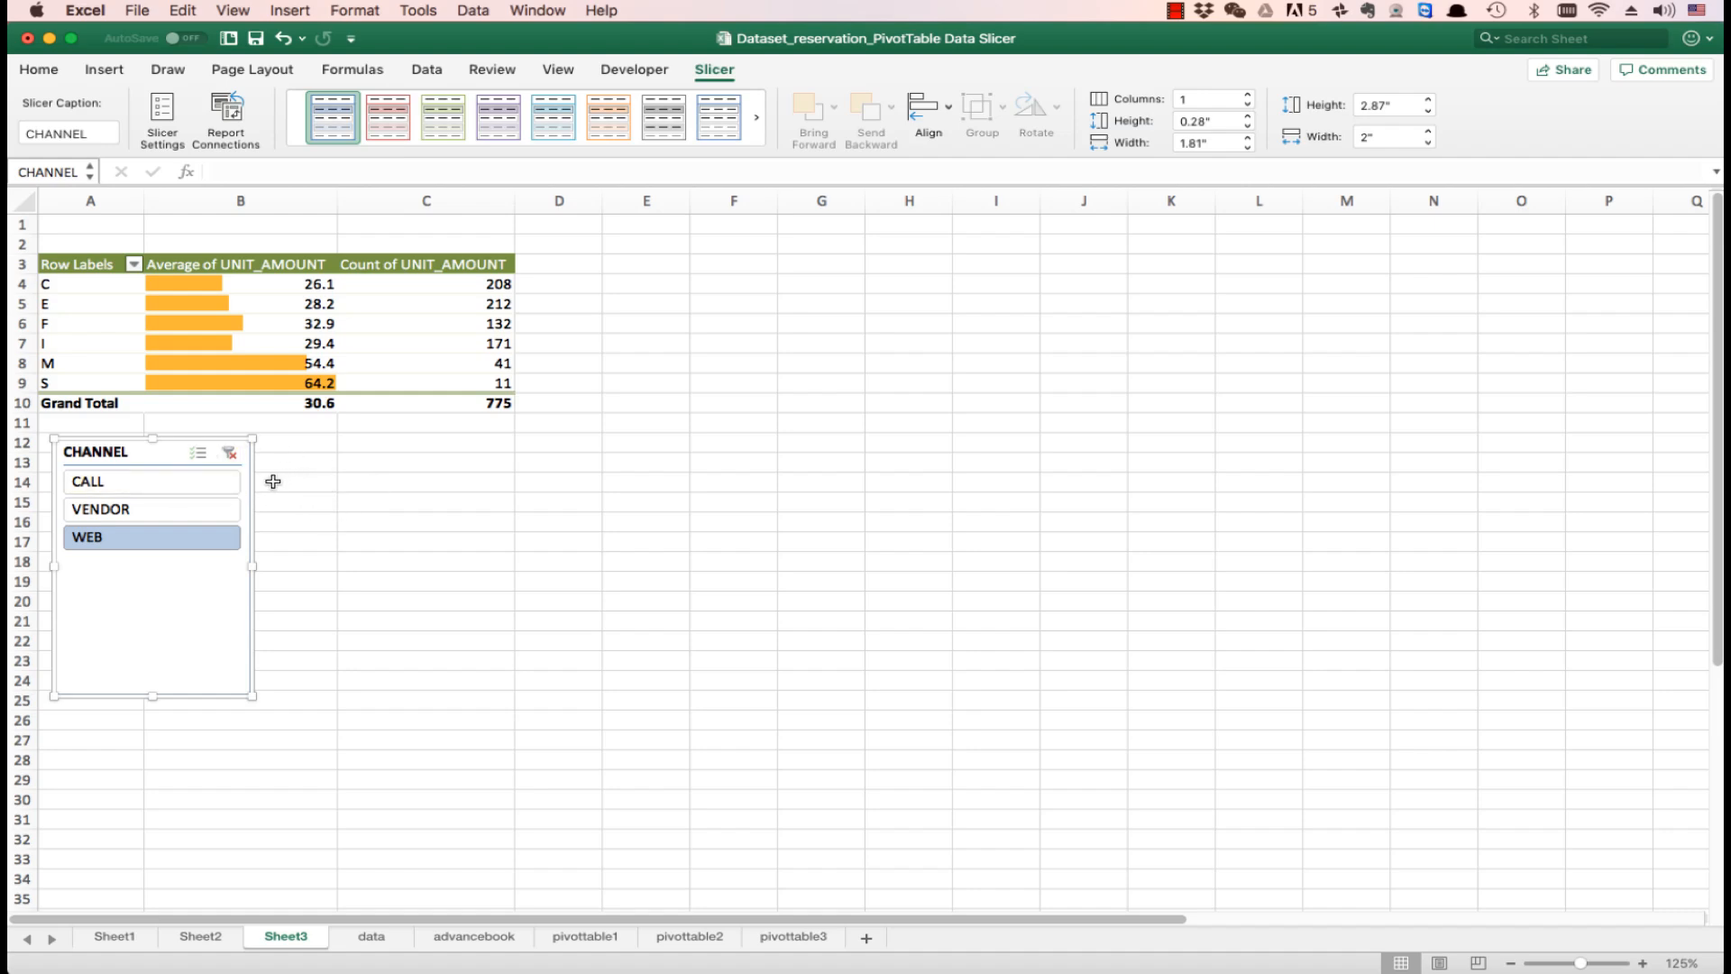
- Filter the PivotTable by CALL, VENDOR and WEB one after another with the CHANNEL slicer
{"action": "left_click", "coordinate": [206, 488]}
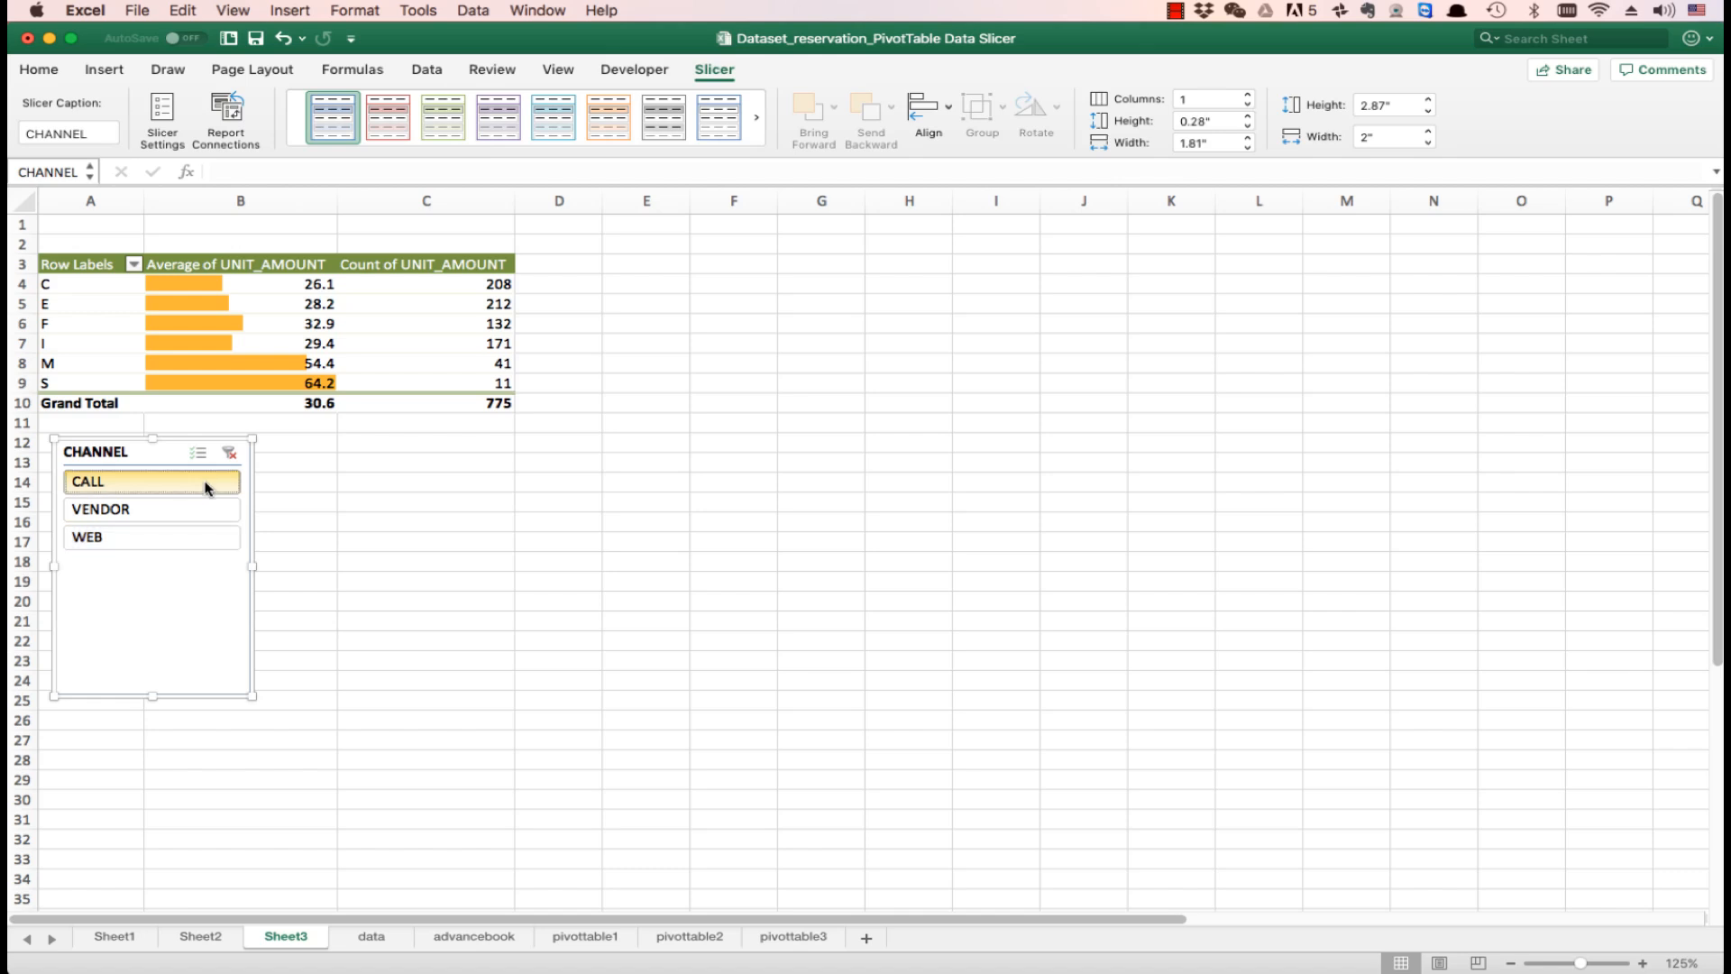
{"action": "left_click", "coordinate": [206, 488]}
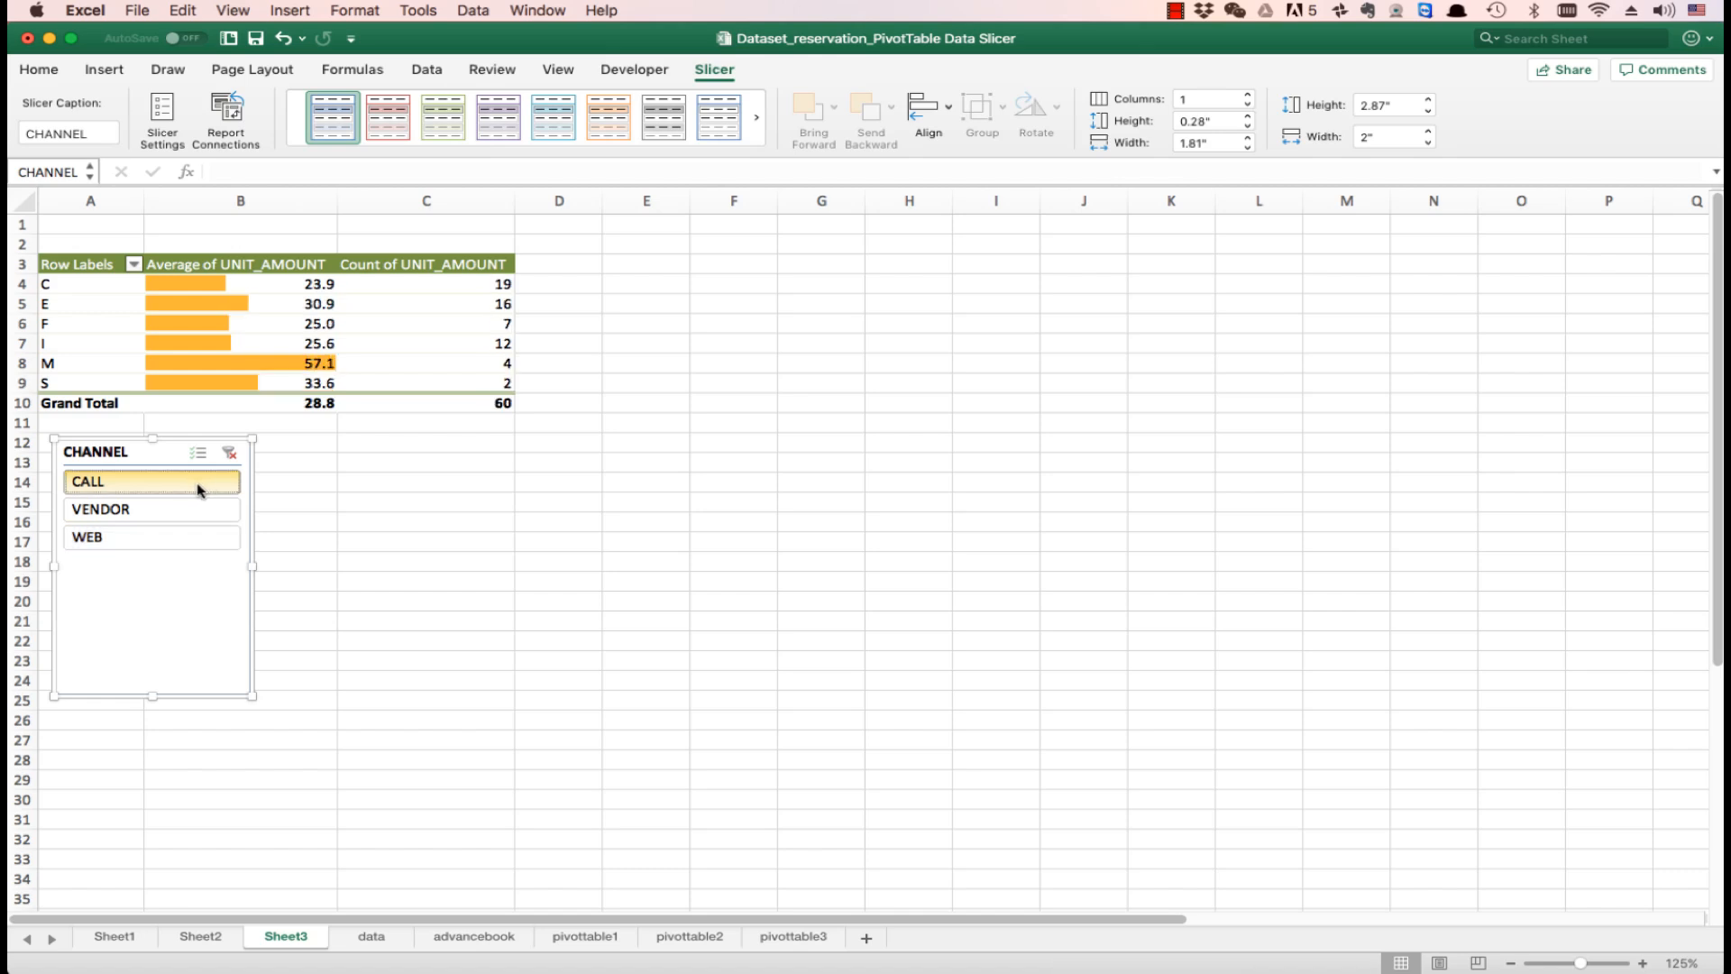
{"action": "left_click", "coordinate": [193, 516]}
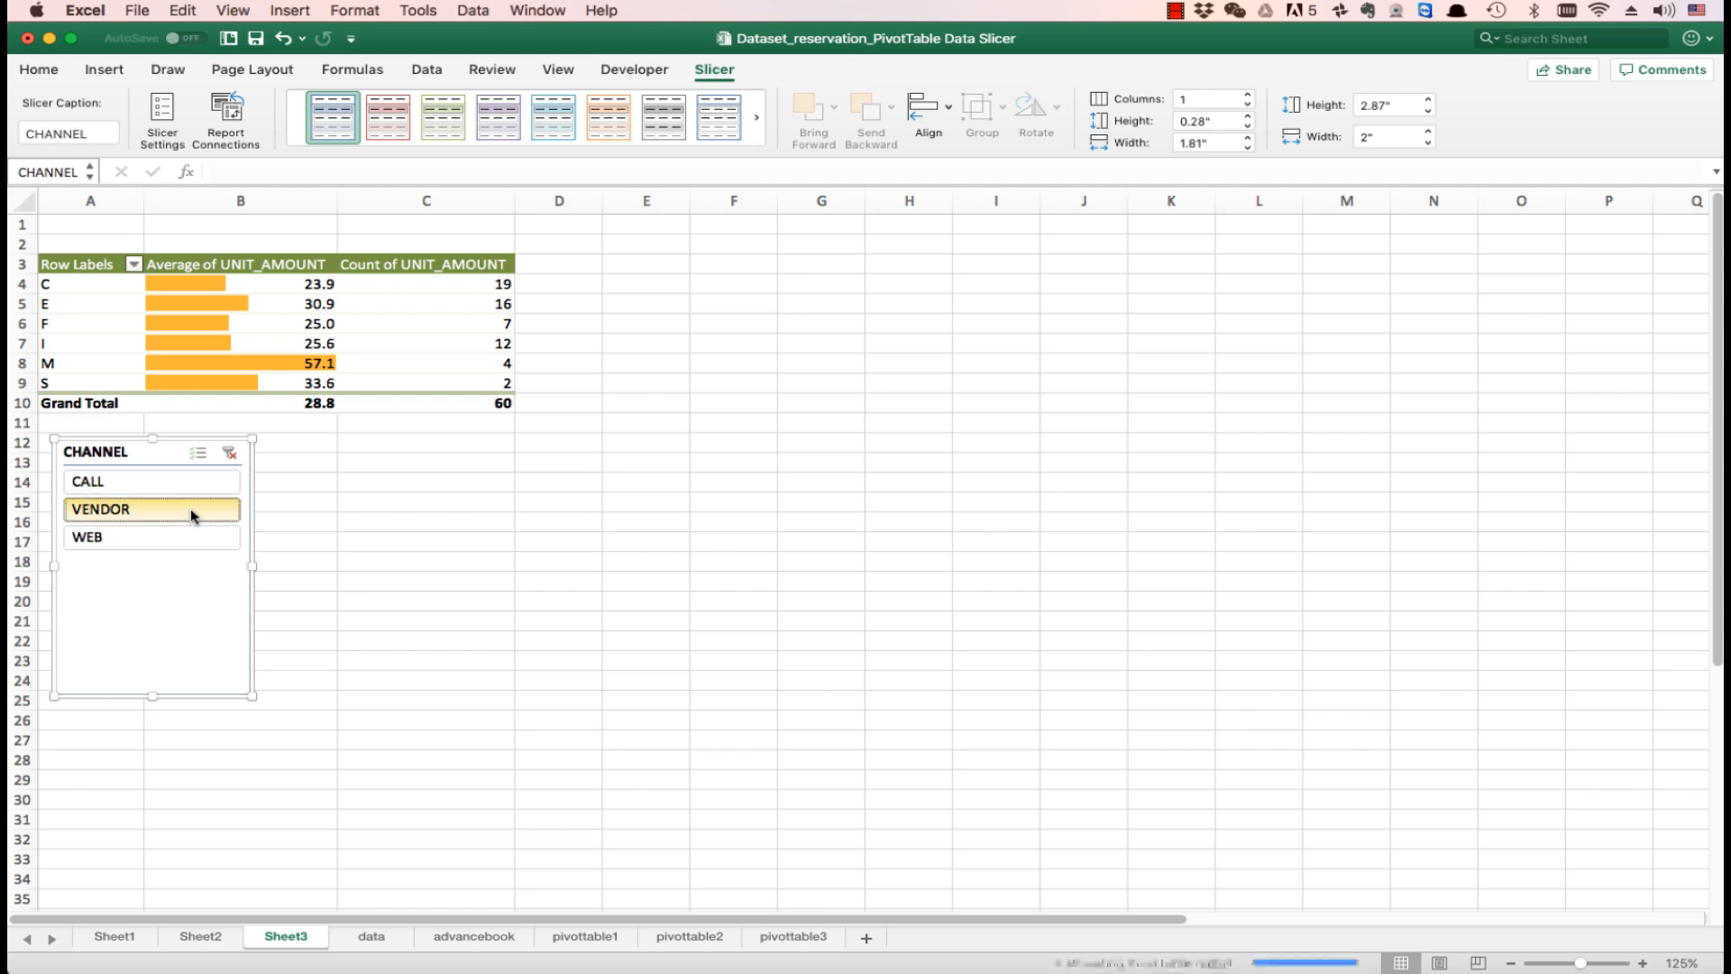
{"action": "left_click", "coordinate": [181, 539]}
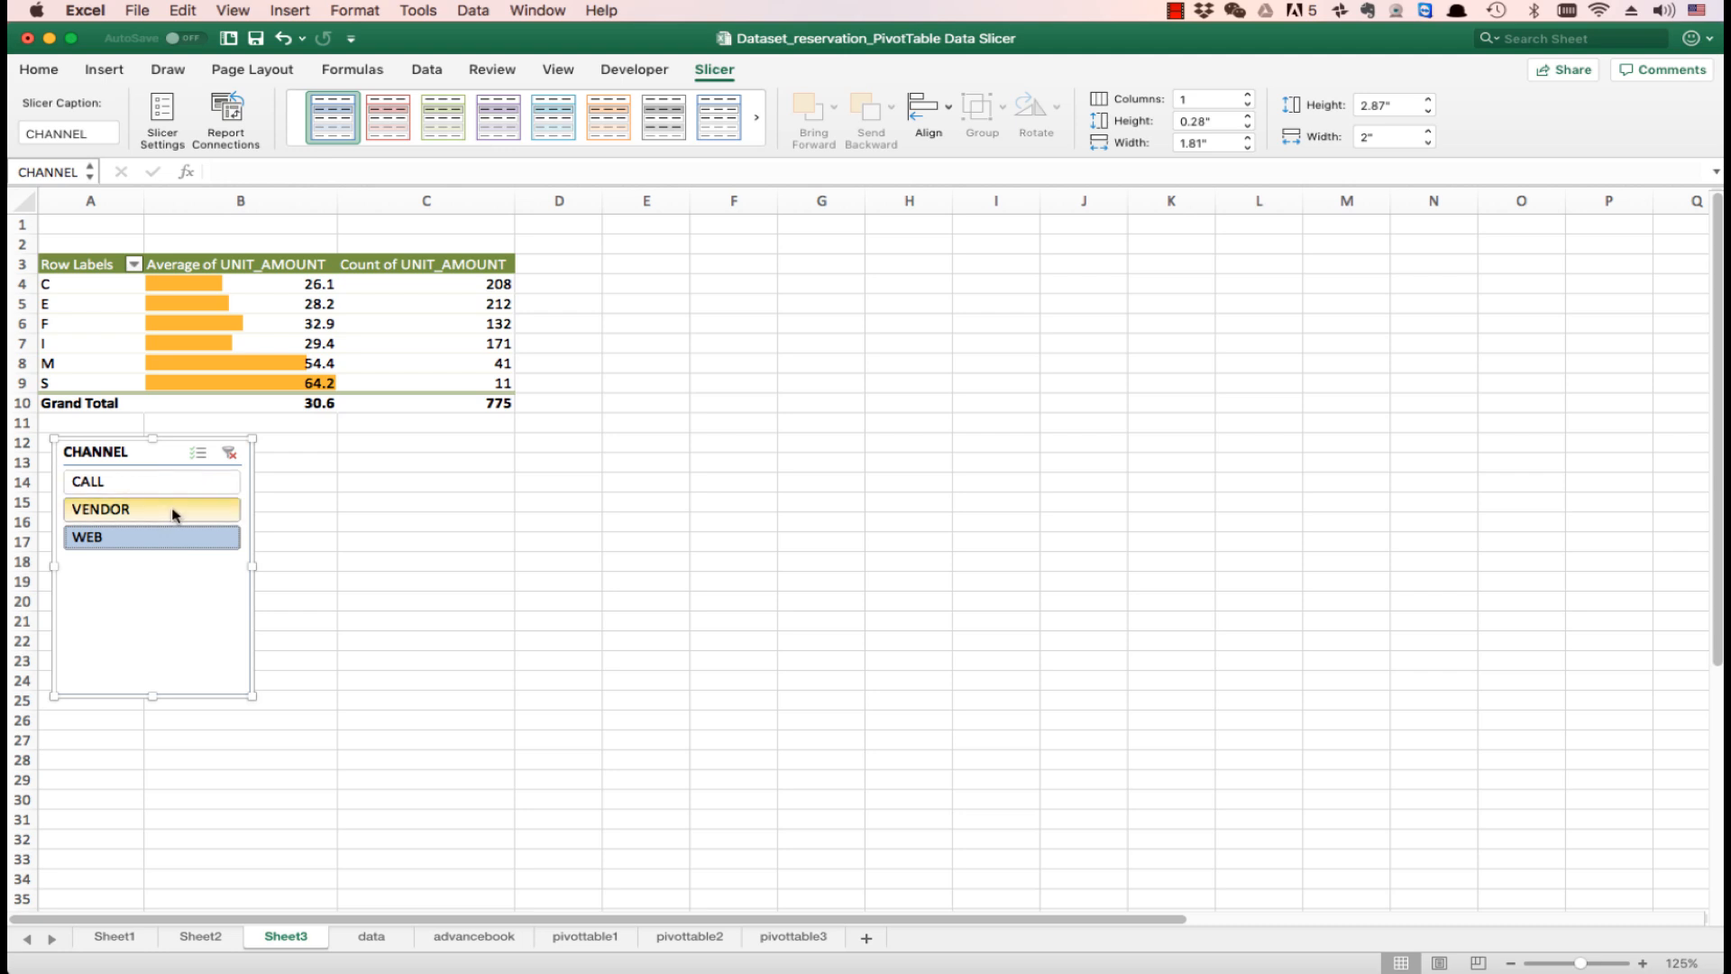
- Include all channels in the CHANNEL slicer, and filter by CALL, VENDOR and WEB again, ending on WEB
{"action": "left_click", "coordinate": [172, 511], "text": "super"}
{"action": "left_click", "coordinate": [181, 488], "text": "super"}
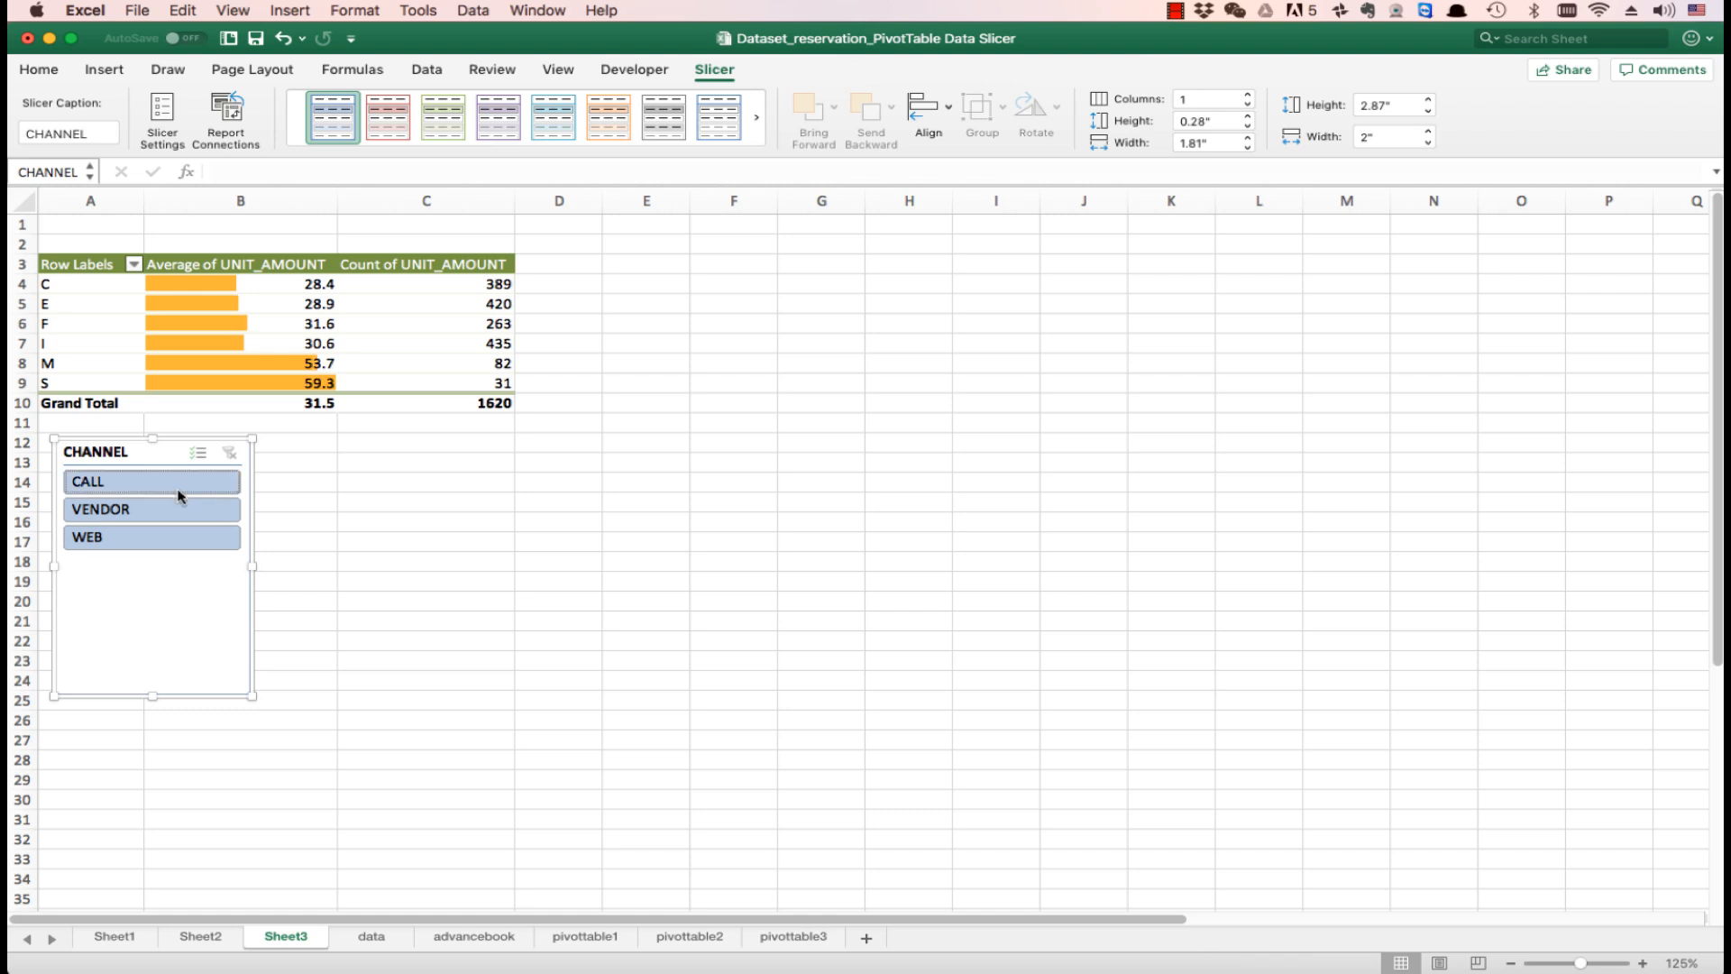
{"action": "left_click", "coordinate": [185, 487]}
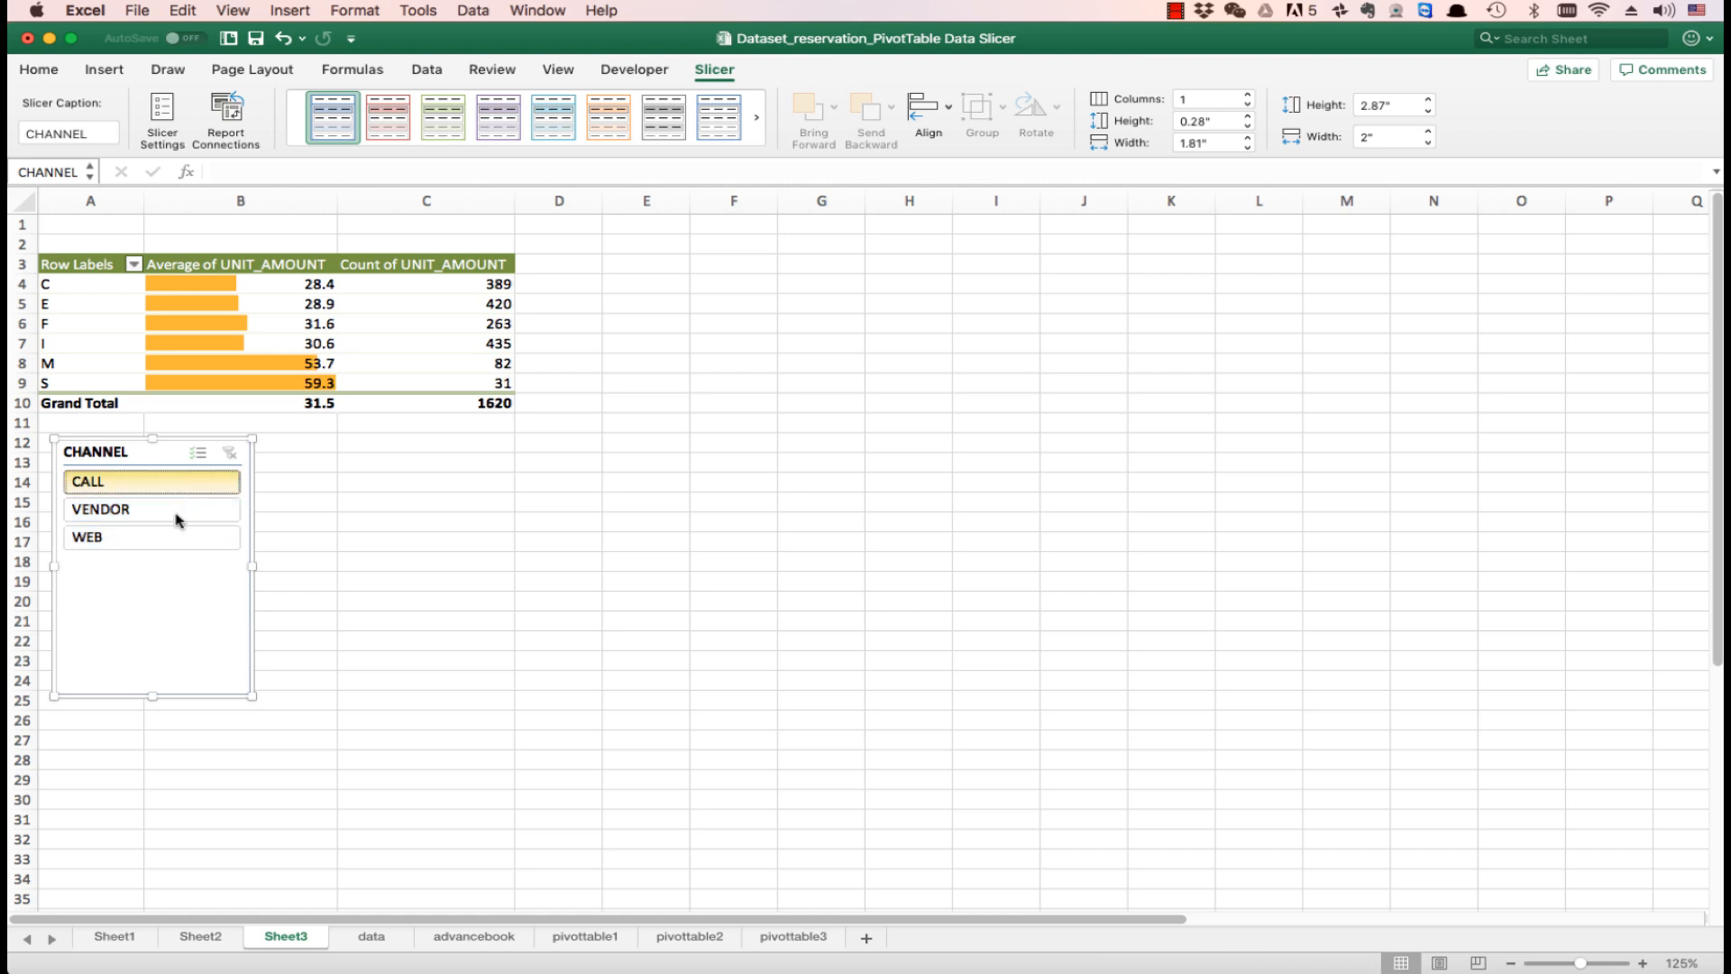
{"action": "left_click", "coordinate": [174, 512]}
{"action": "left_click", "coordinate": [171, 540]}
{"action": "left_click", "coordinate": [331, 536]}
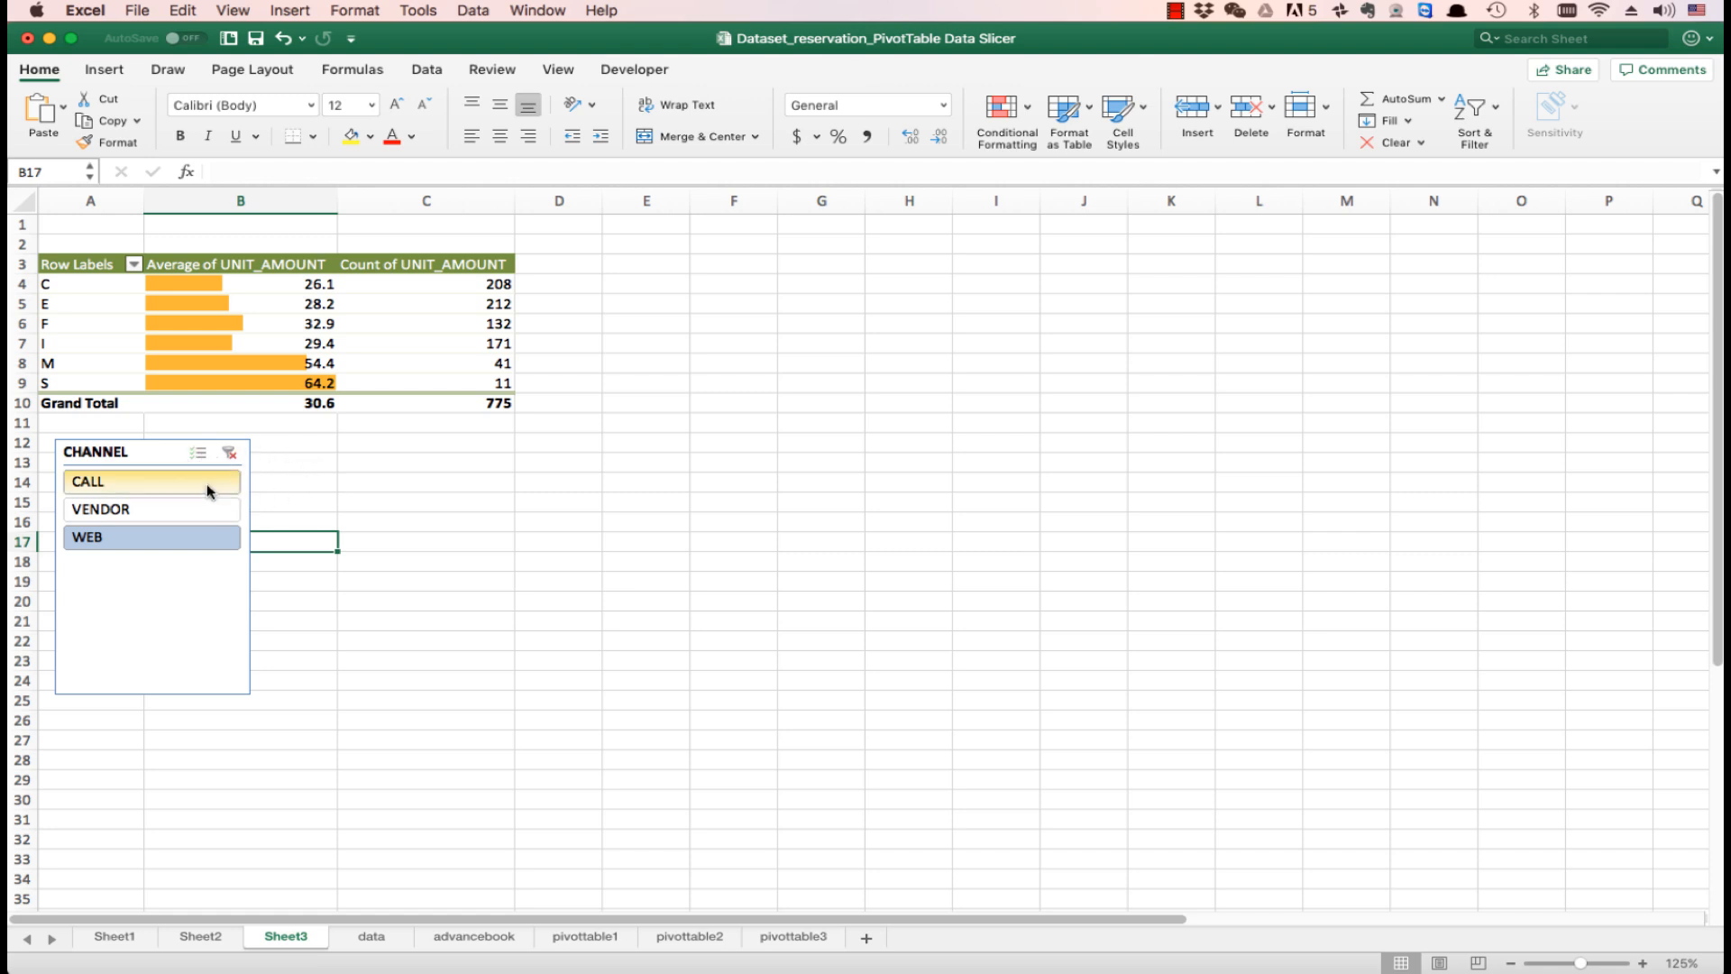
- Insert a BOOK DATE timeline for the PivotTable and place it directly beside the CHANNEL slicer
{"action": "left_click", "coordinate": [270, 327]}
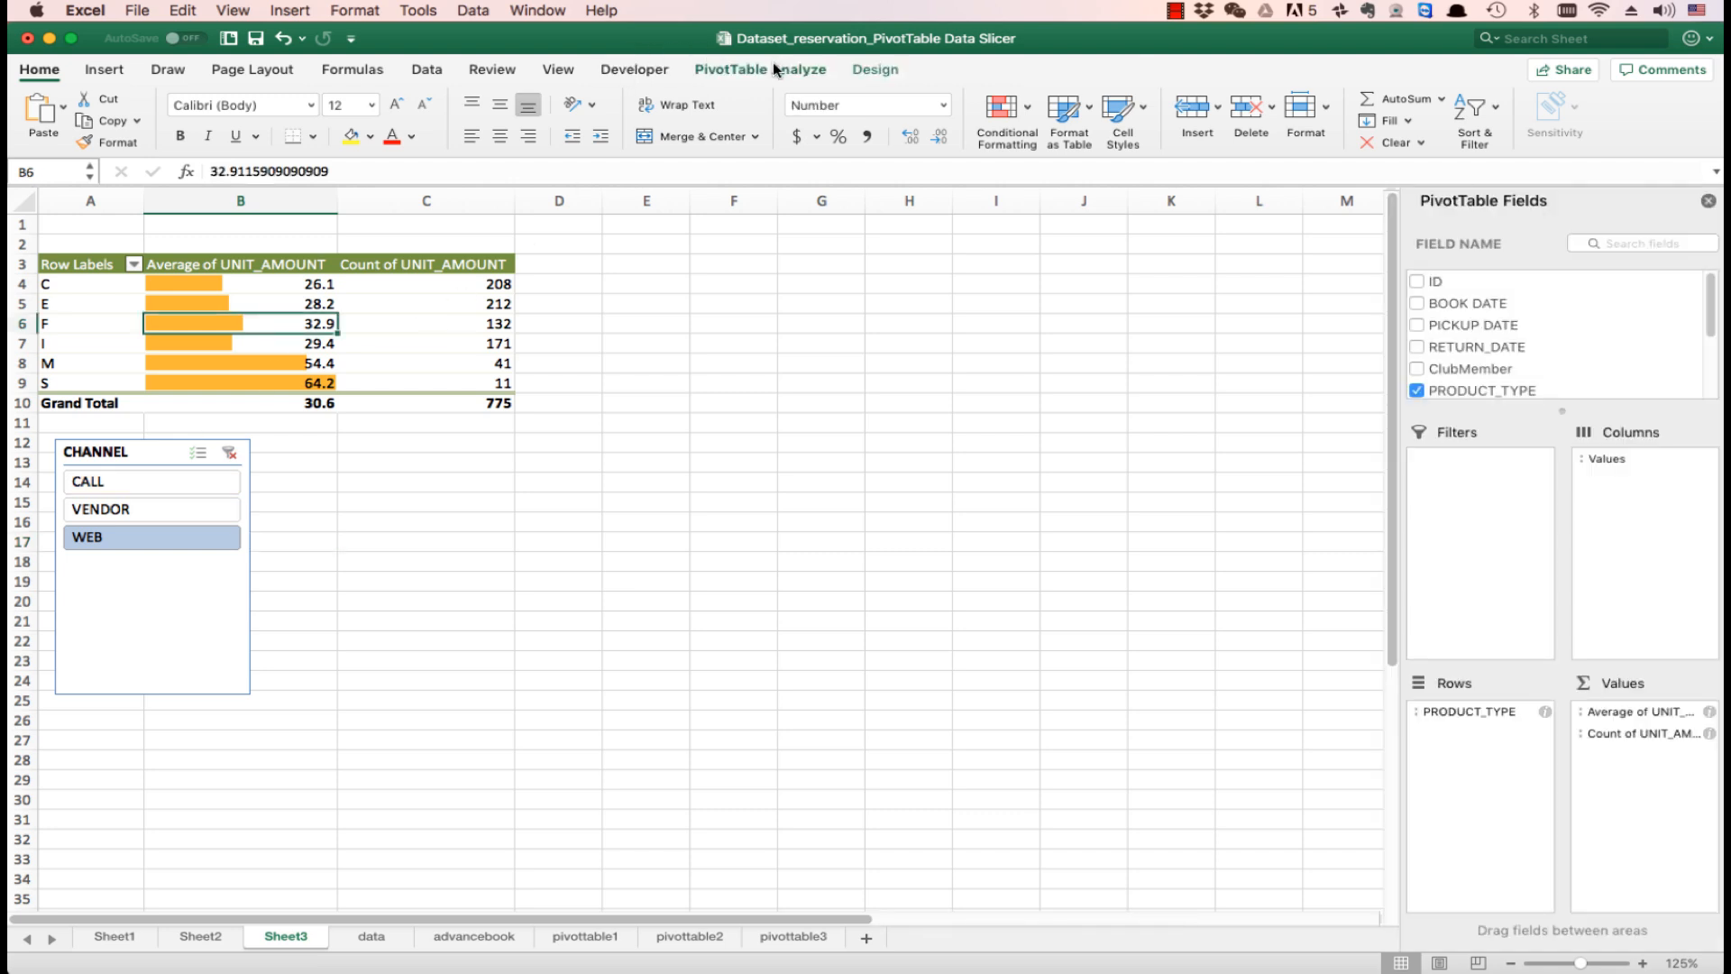
{"action": "left_click", "coordinate": [773, 69]}
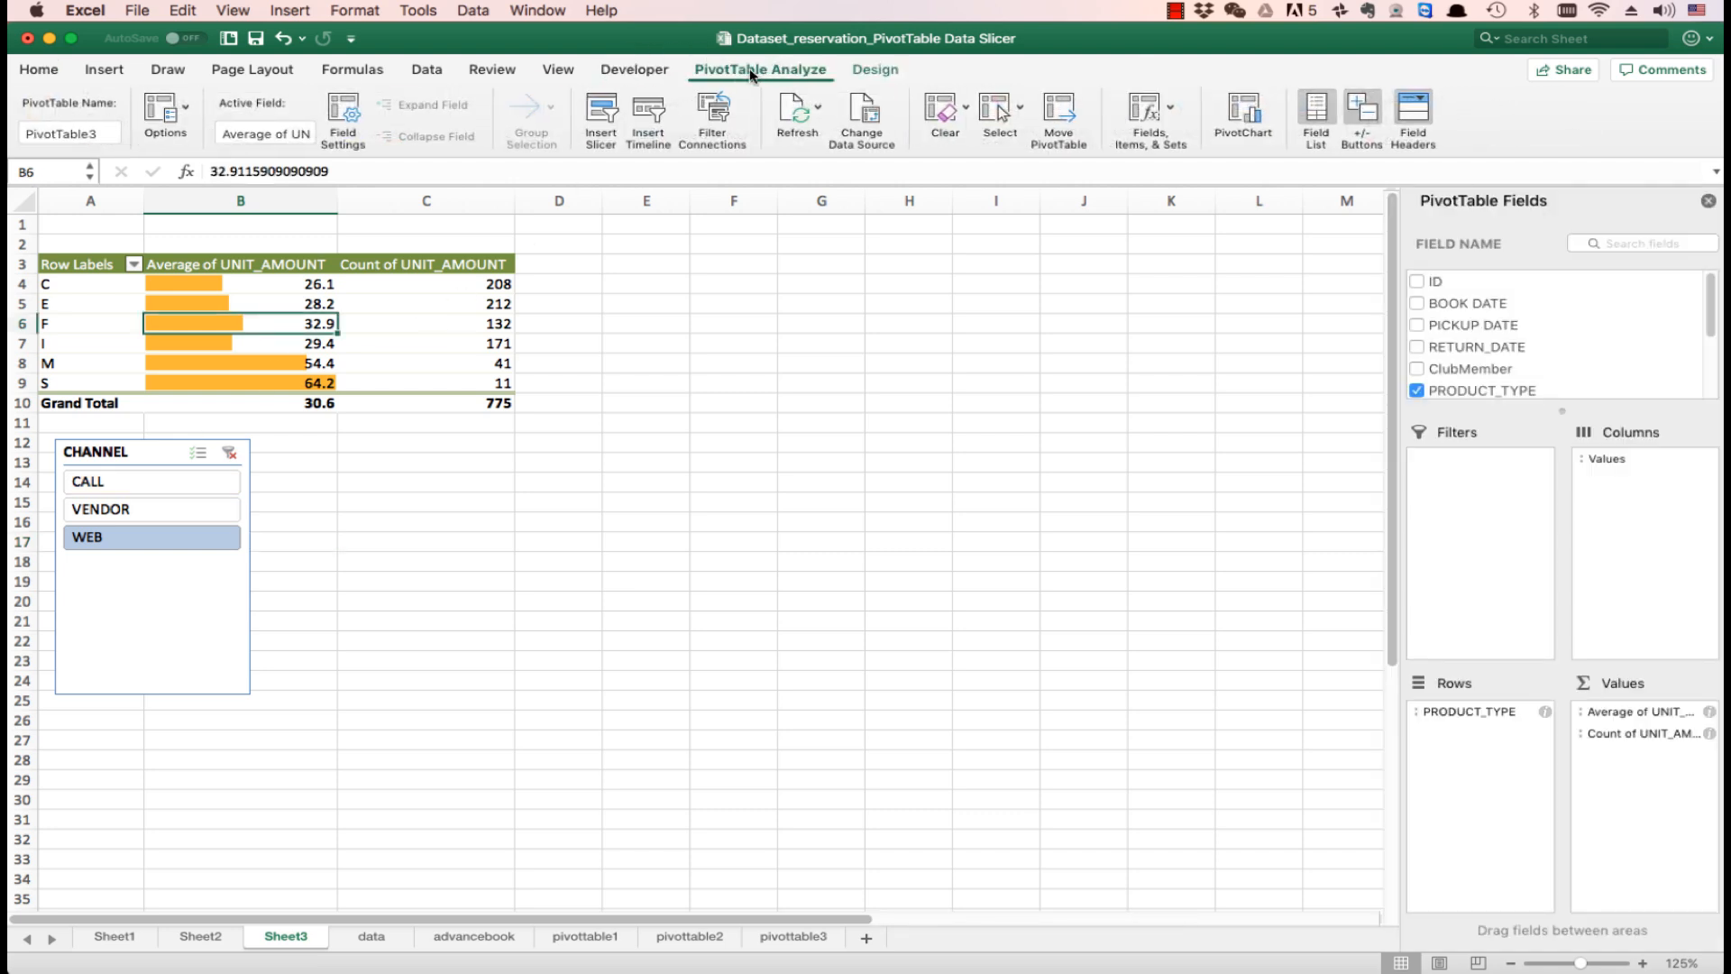
{"action": "left_click", "coordinate": [657, 109]}
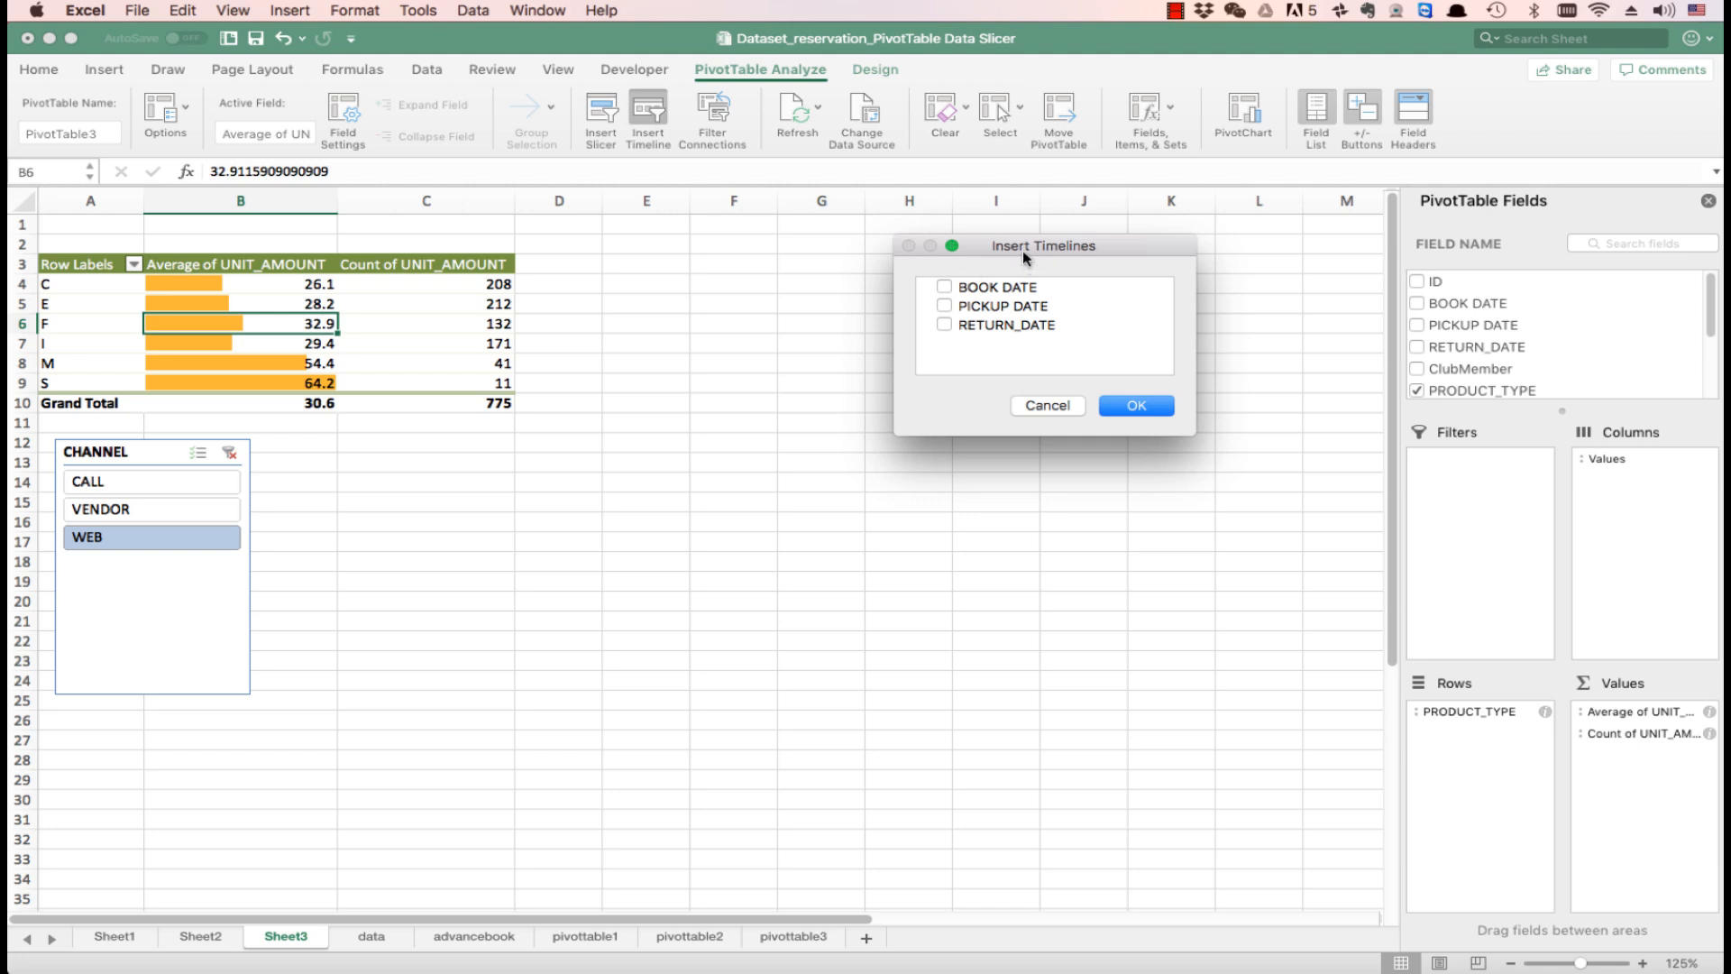
{"action": "left_click_drag", "start_coordinate": [1024, 246], "coordinate": [386, 454]}
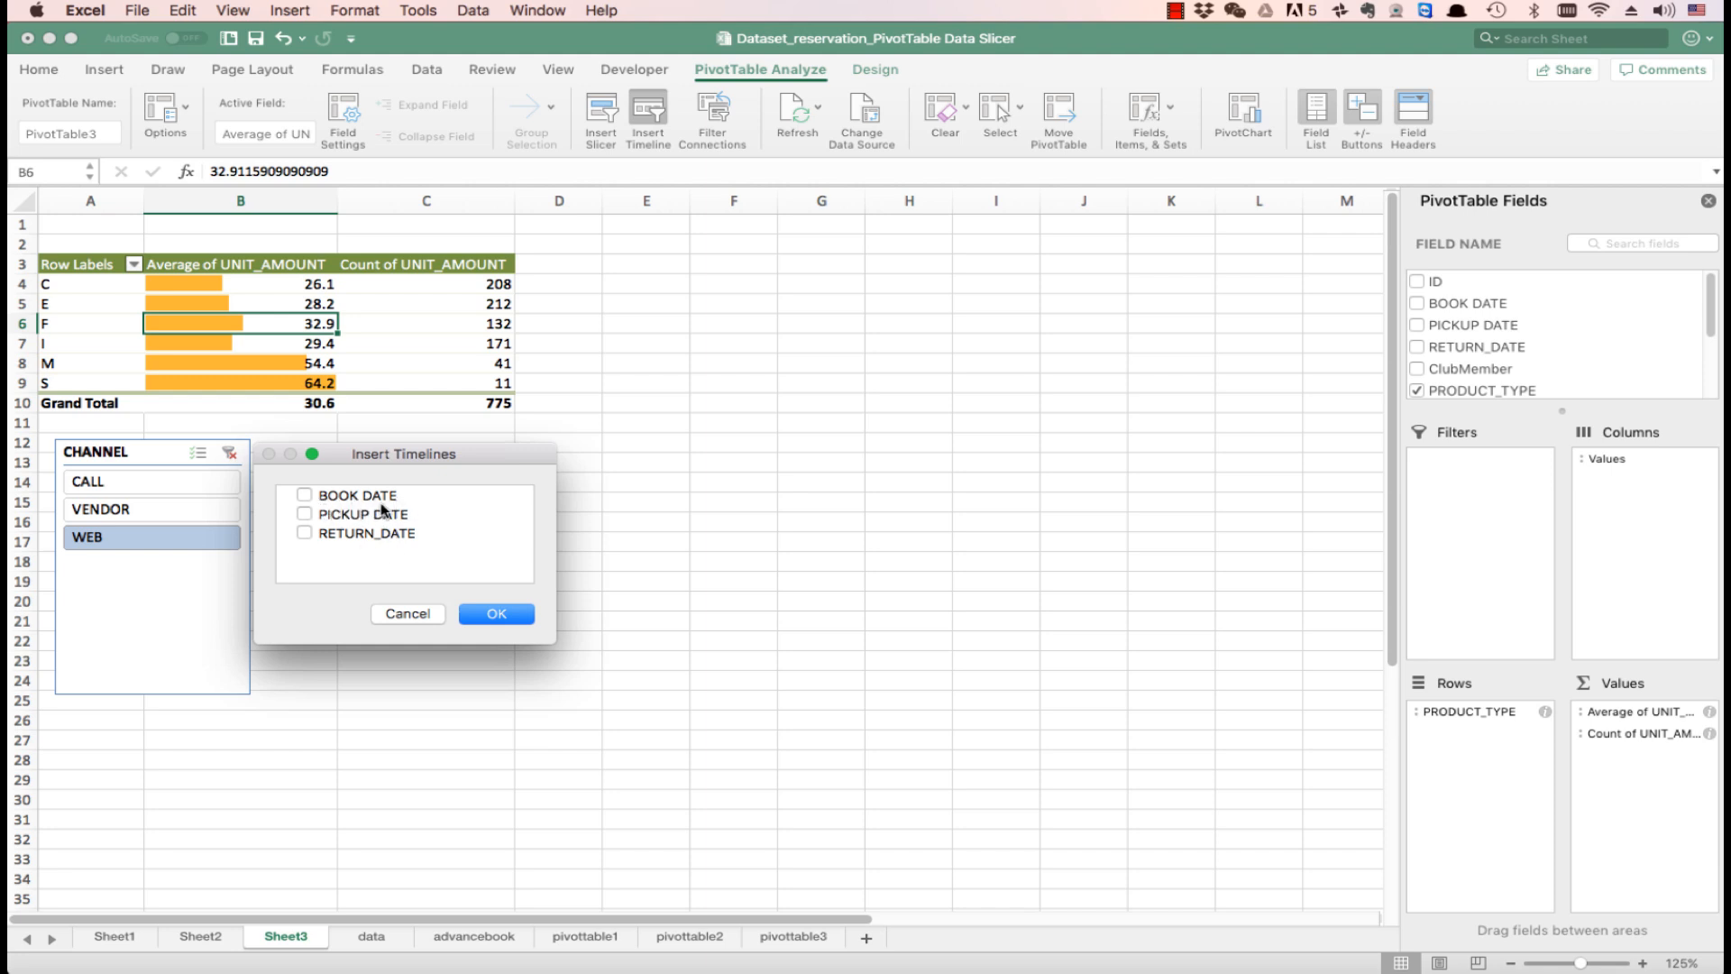
{"action": "left_click", "coordinate": [305, 495]}
{"action": "left_click", "coordinate": [515, 617]}
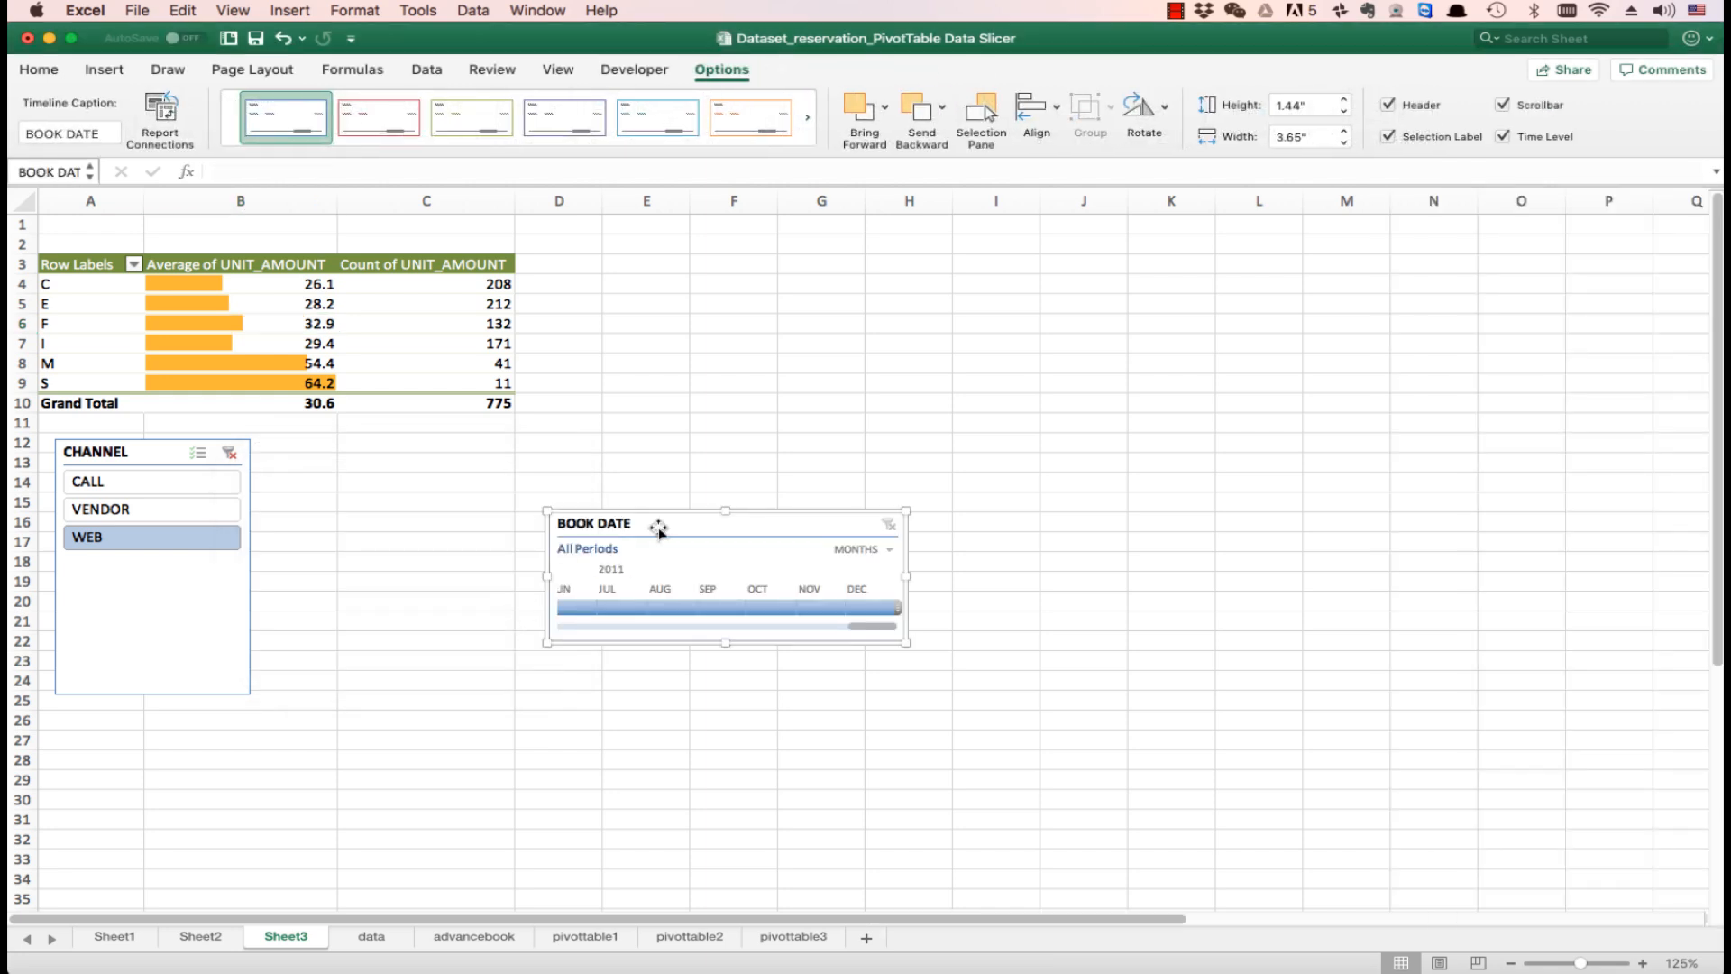
{"action": "left_click_drag", "start_coordinate": [658, 515], "coordinate": [355, 446]}
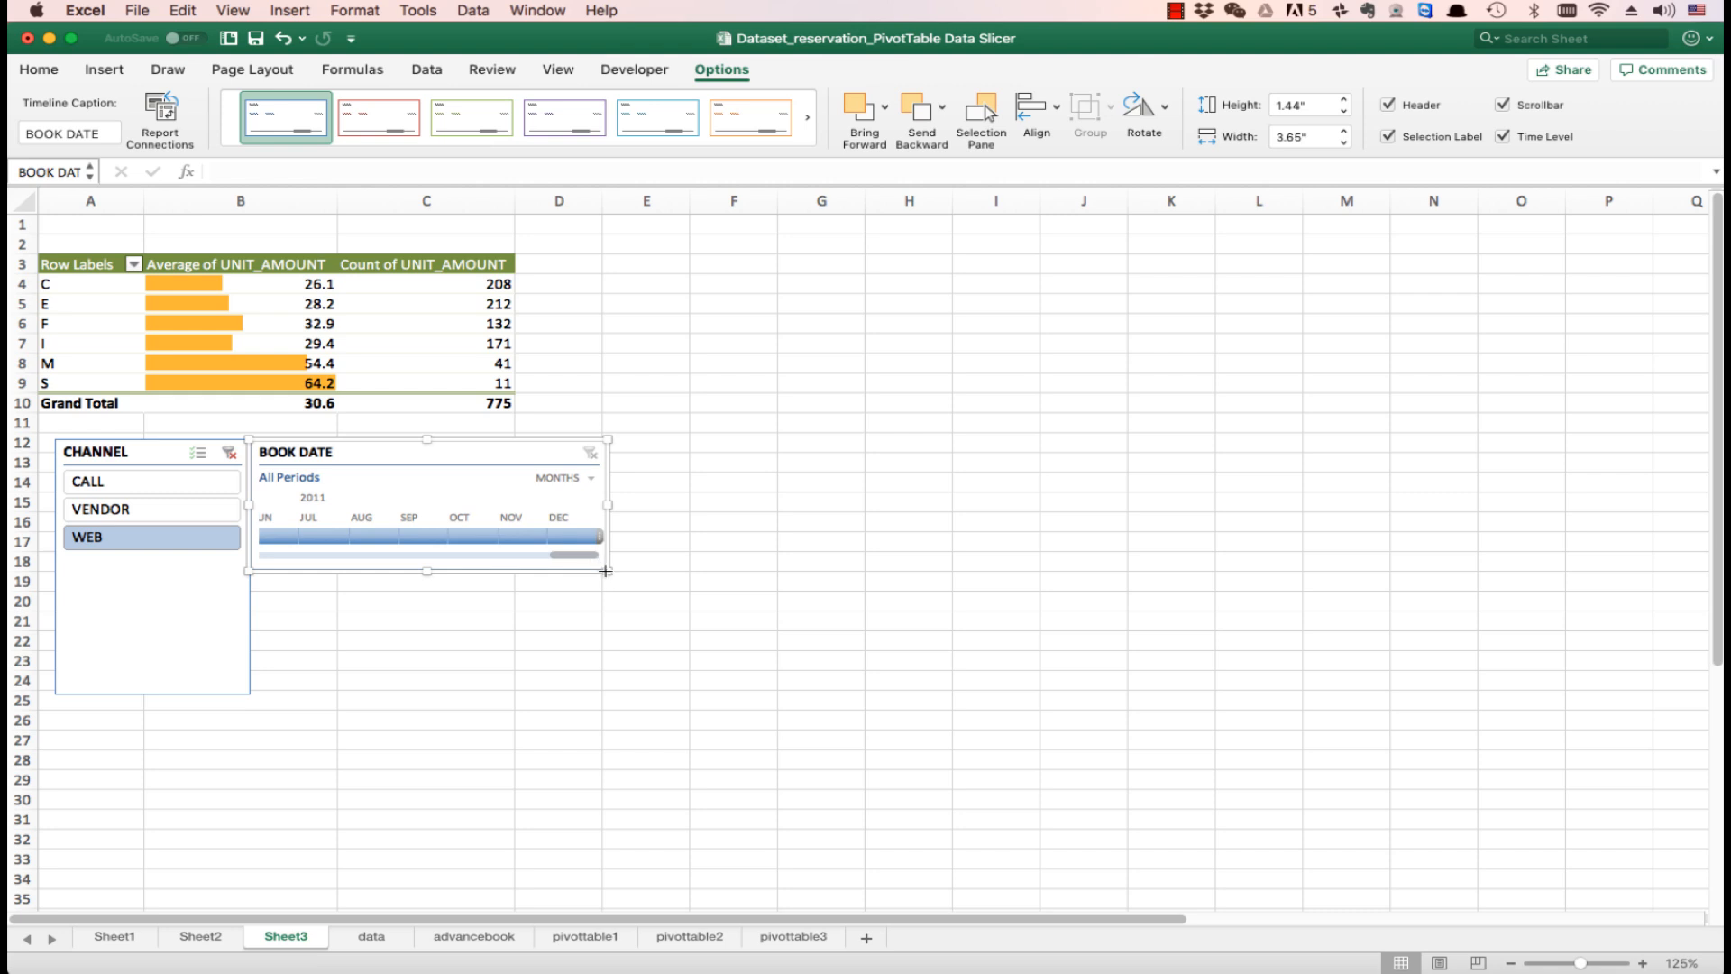
- Enlarge the BOOK DATE timeline to about 2.82" high by 3.92" wide and set its time level to YEARS
{"action": "left_click_drag", "start_coordinate": [605, 571], "coordinate": [634, 695]}
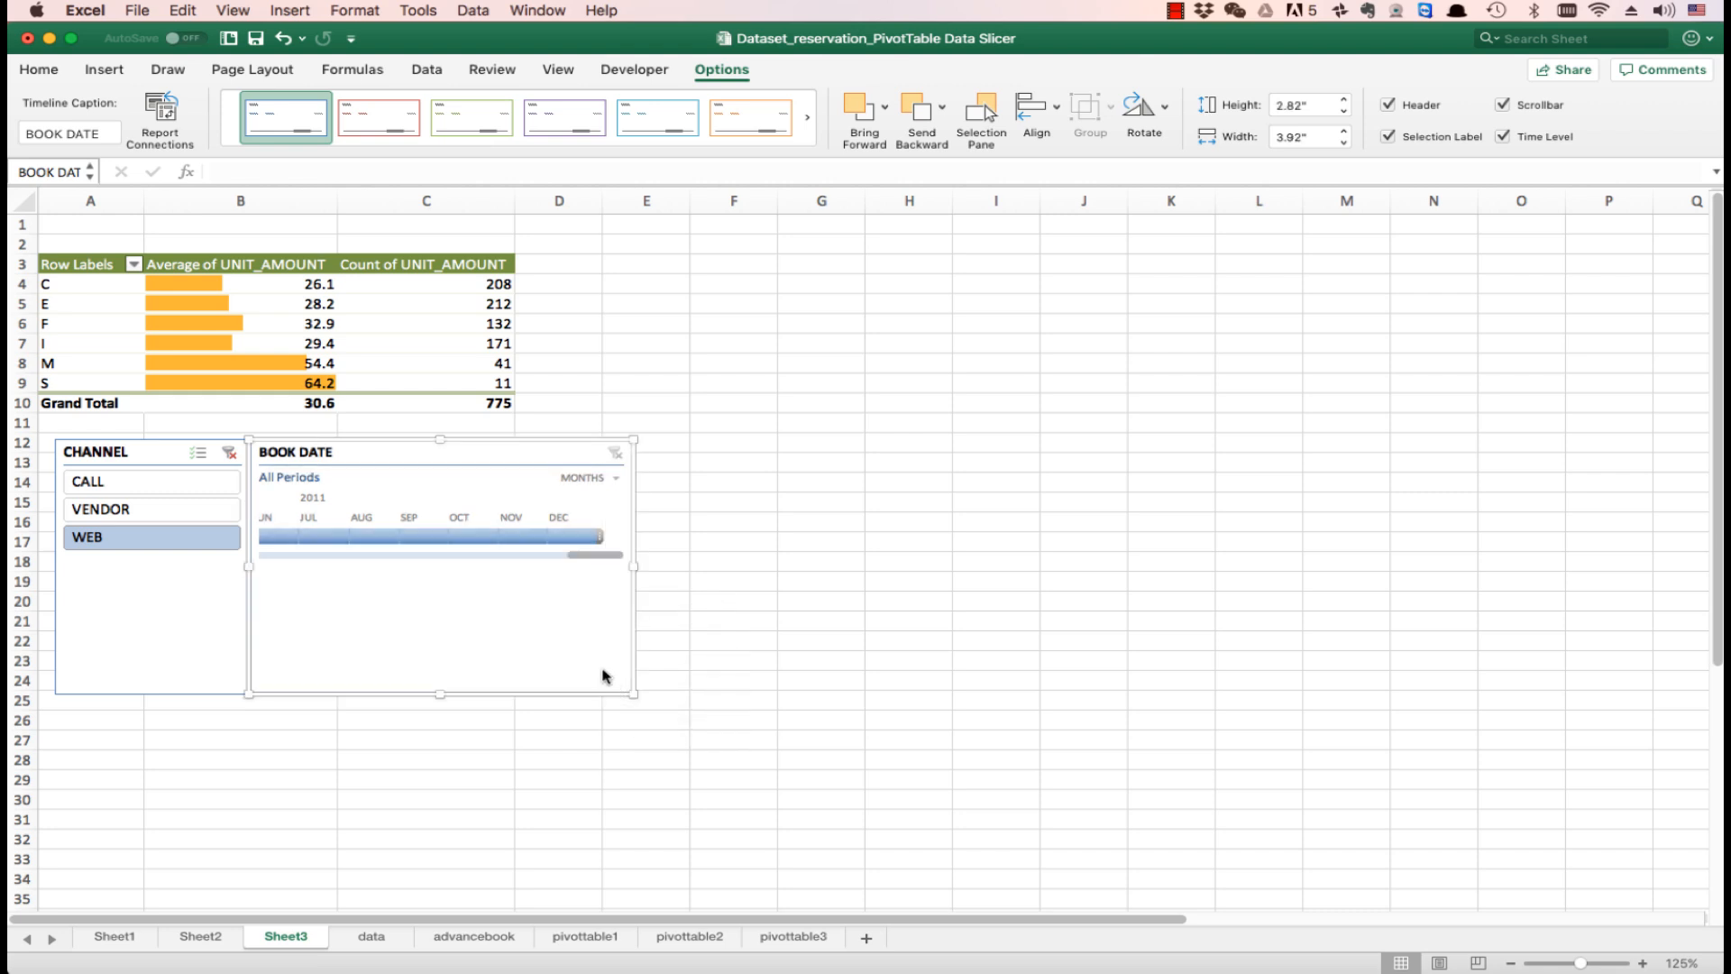
{"action": "left_click", "coordinate": [616, 477]}
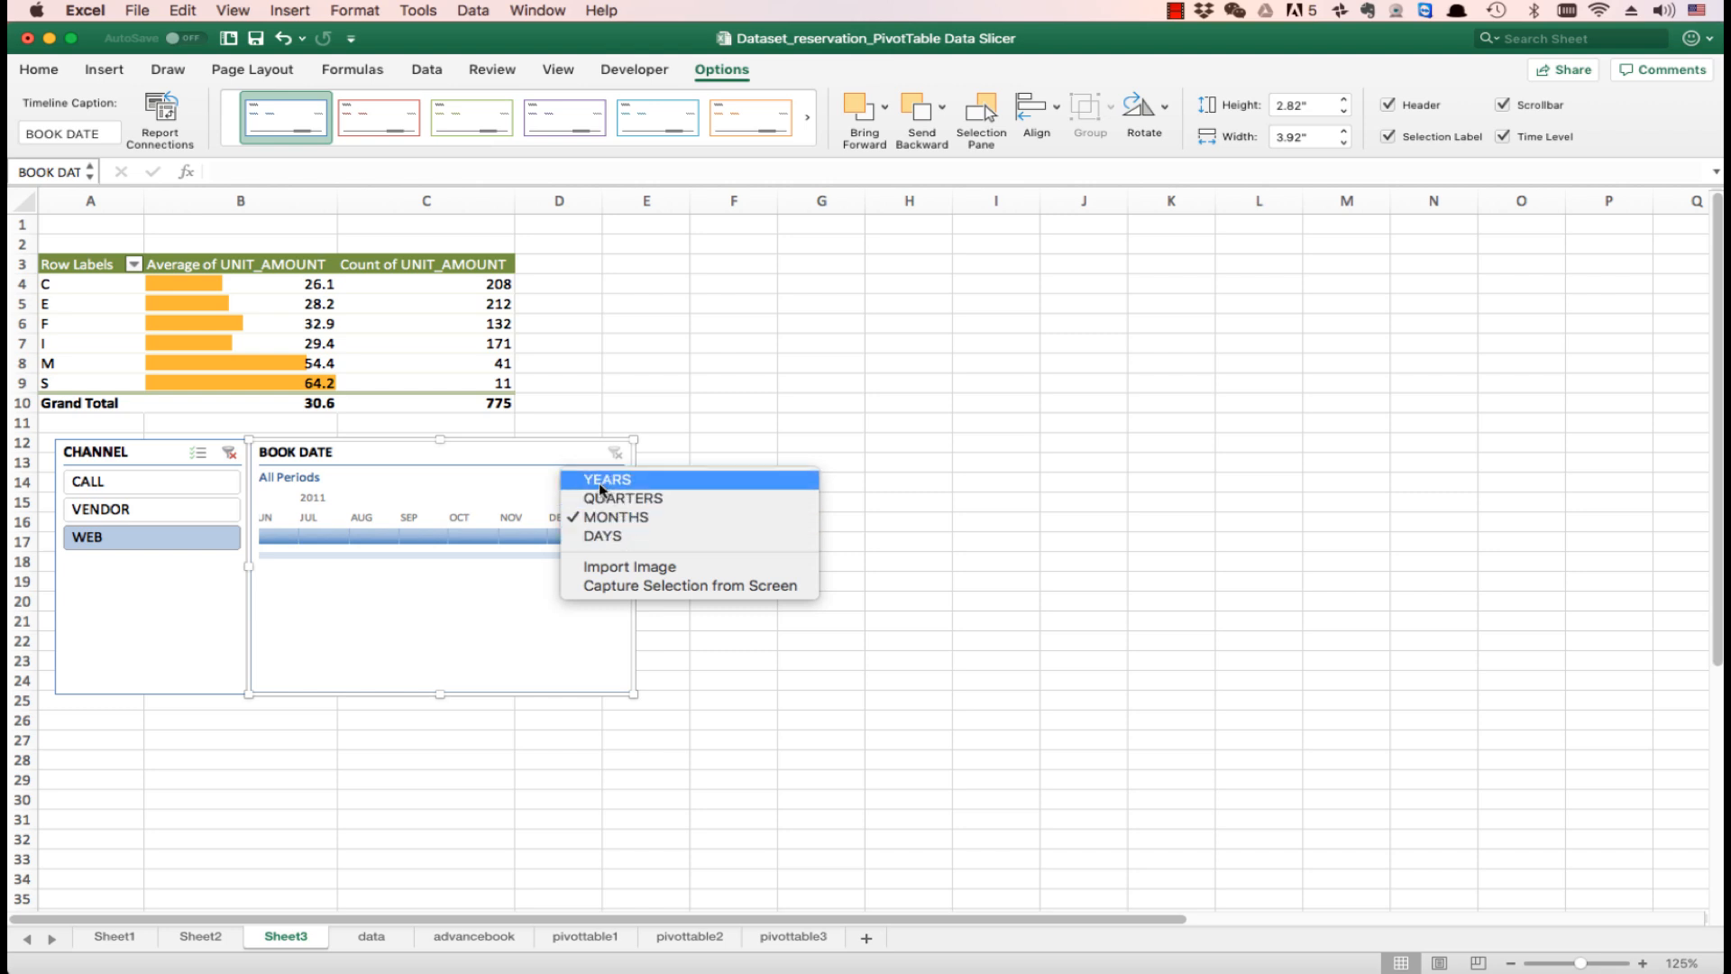
{"action": "left_click", "coordinate": [599, 484]}
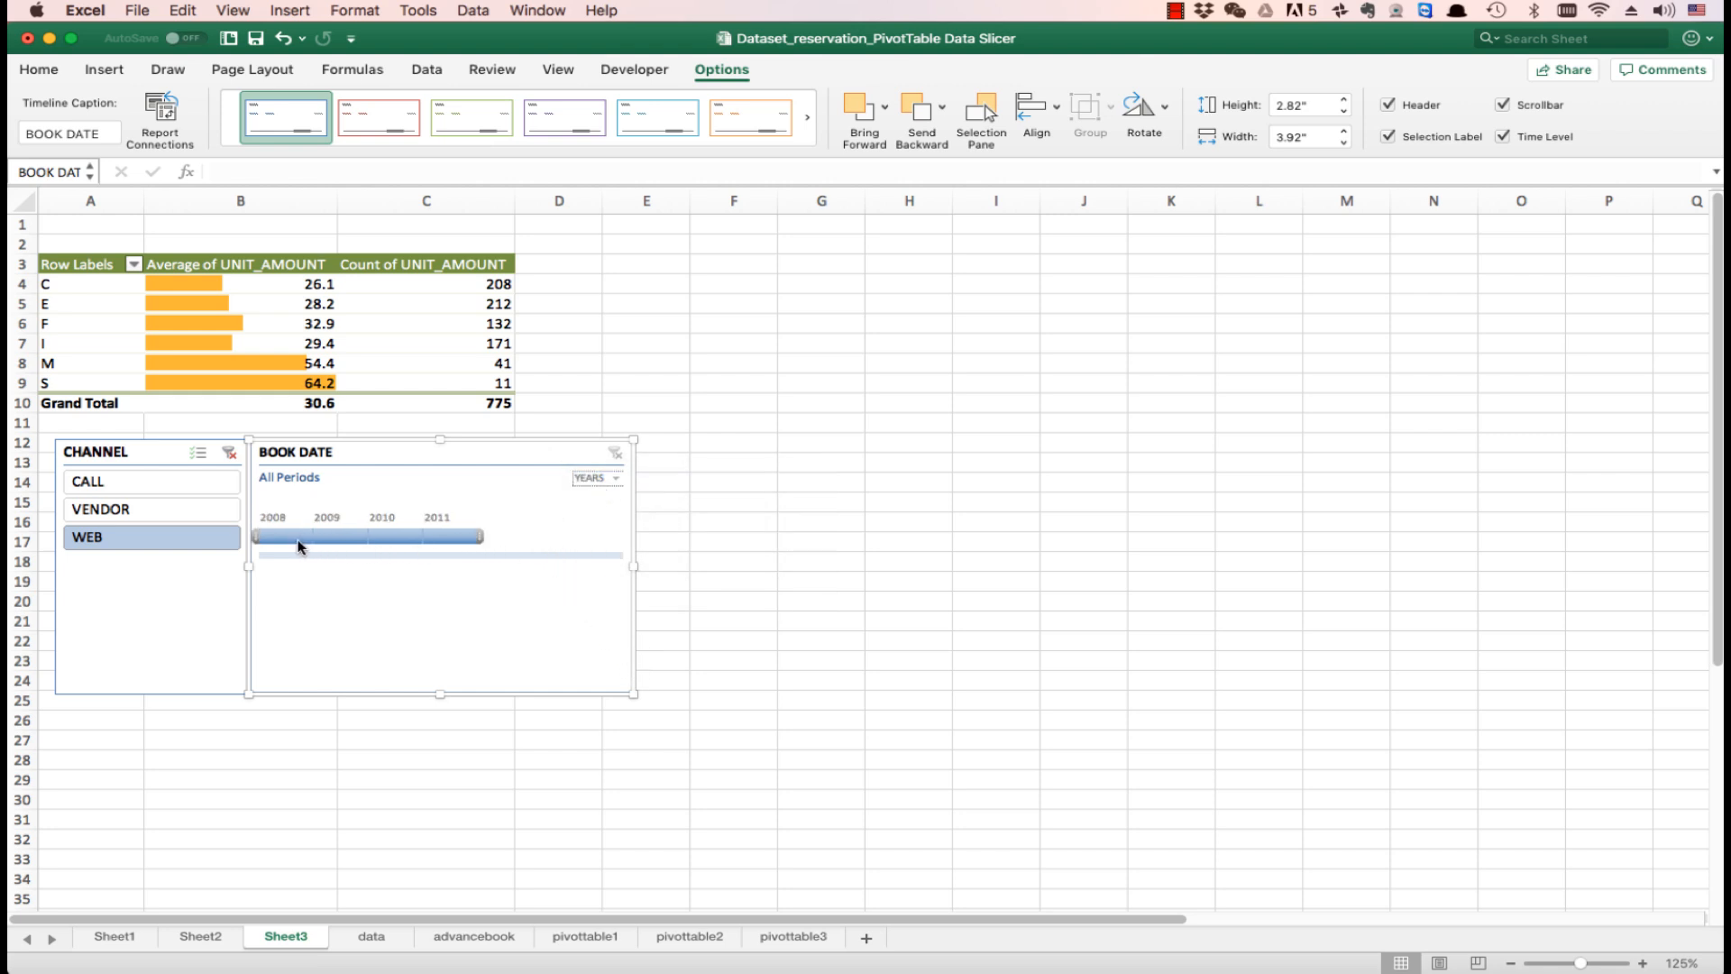
- Filter the PivotTable by different booking years with the BOOK DATE timeline, from 2009 through 2011 and back to 2008
{"action": "left_click", "coordinate": [336, 541]}
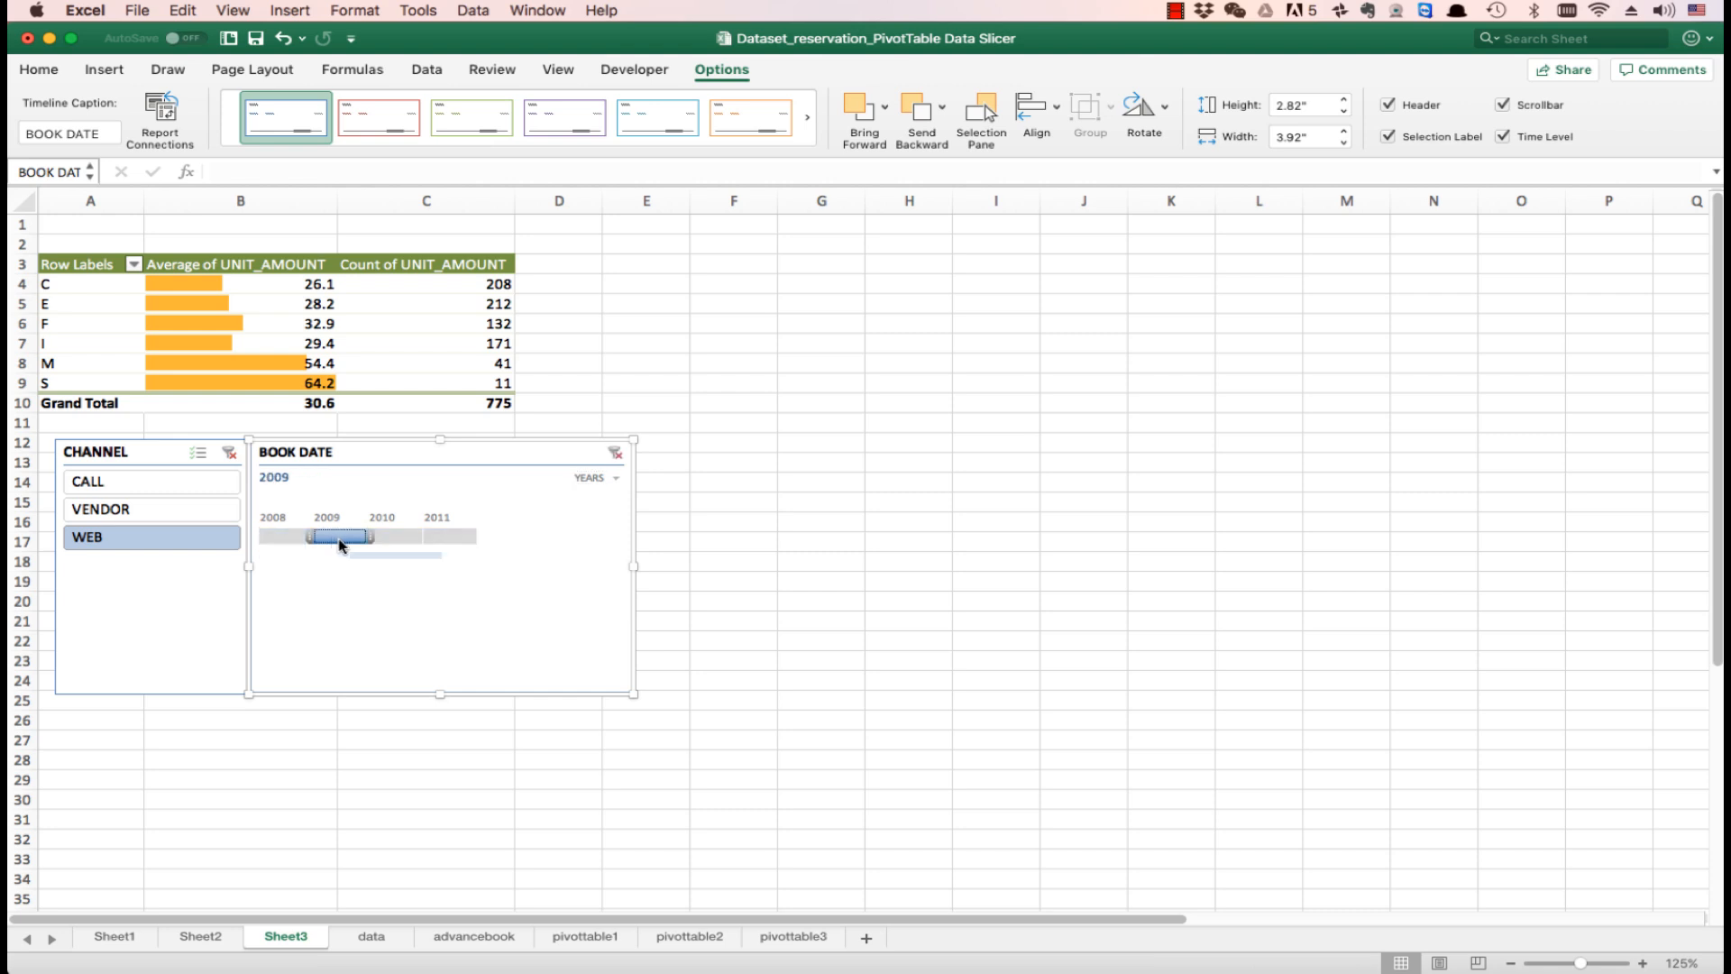
{"action": "left_click", "coordinate": [398, 539]}
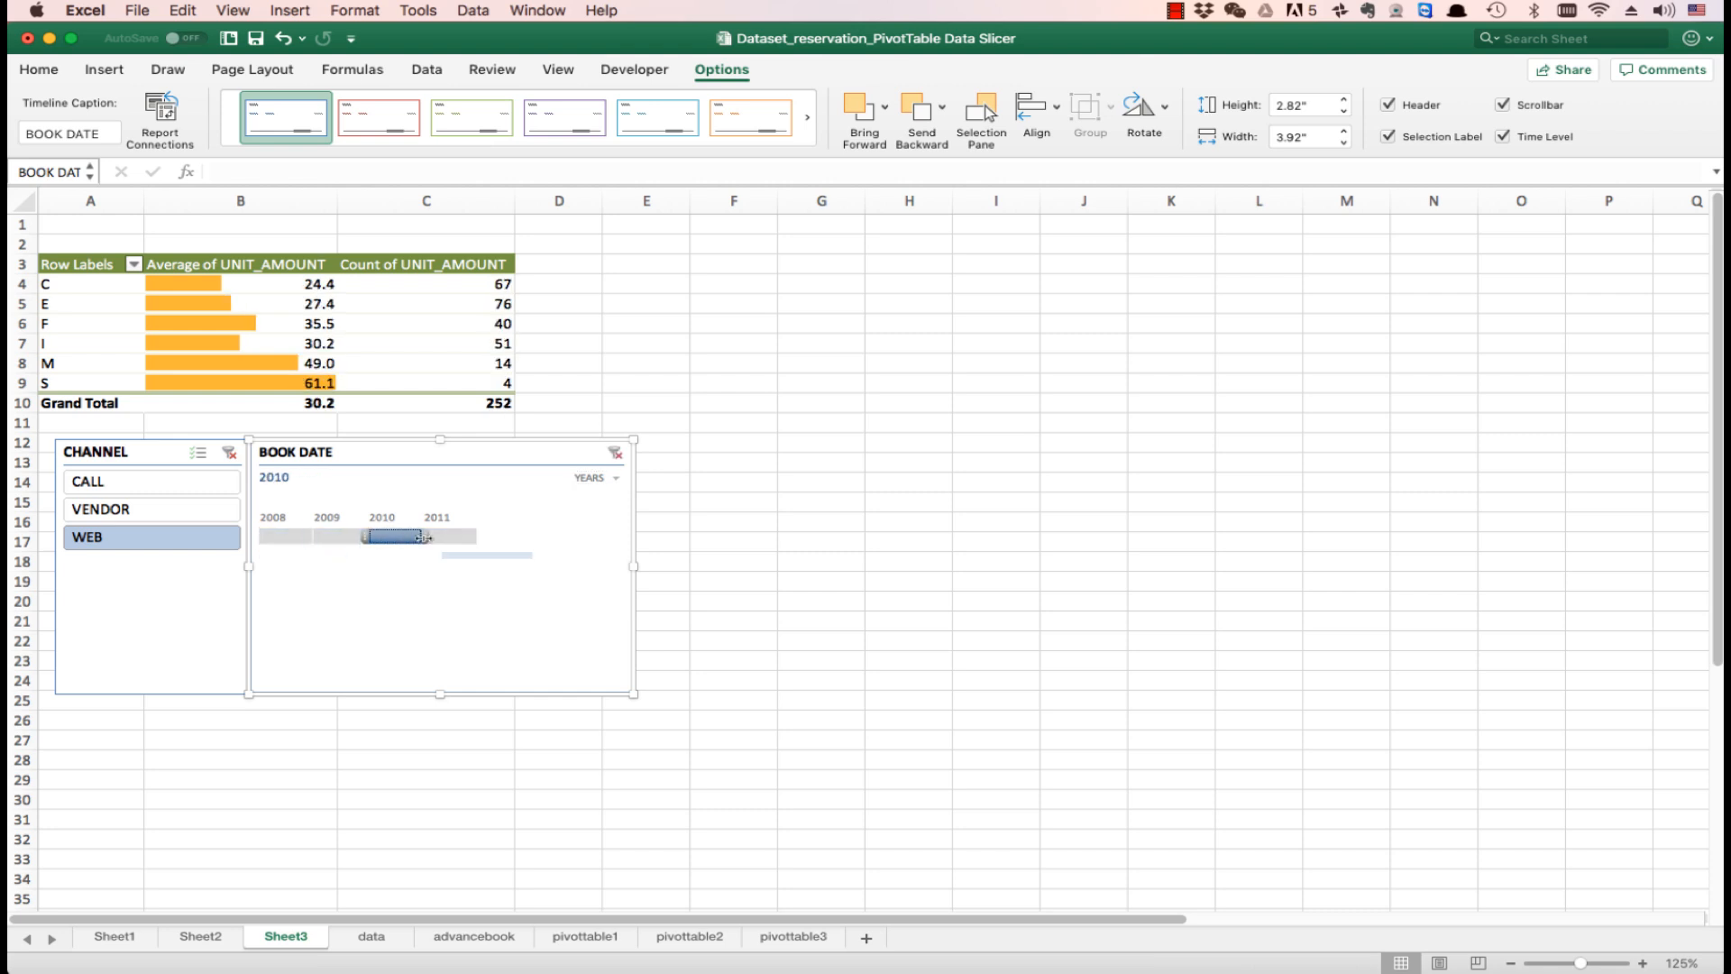
{"action": "left_click", "coordinate": [441, 539]}
{"action": "left_click", "coordinate": [401, 540]}
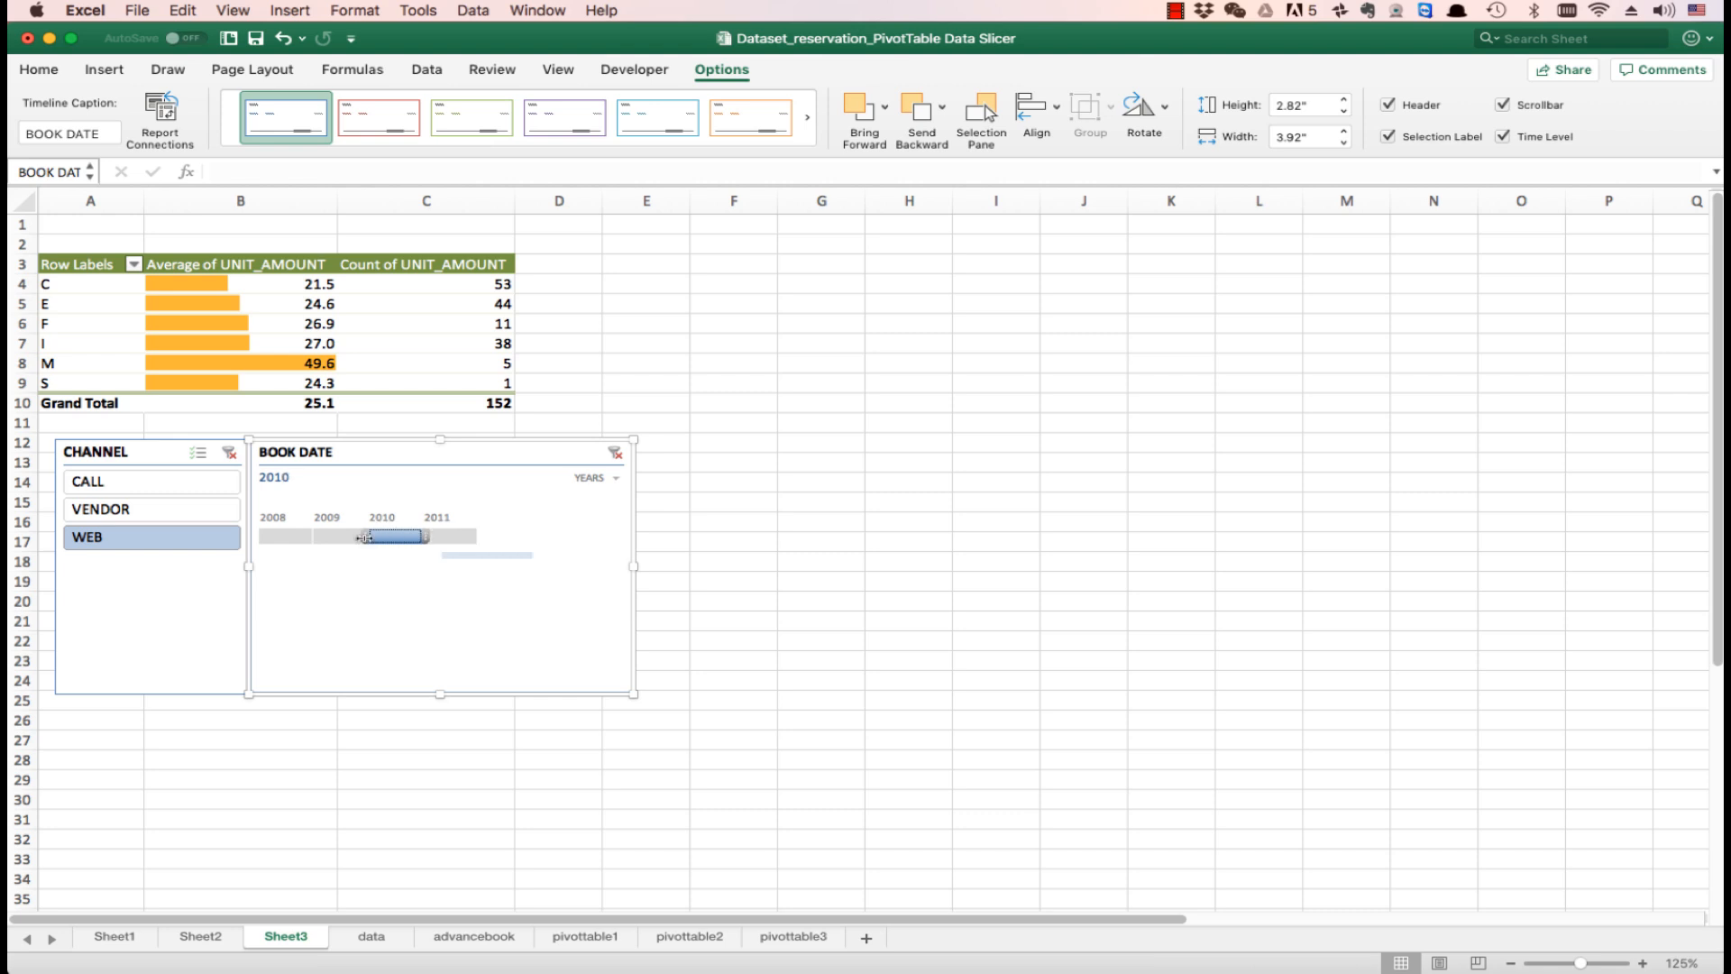
{"action": "left_click_drag", "start_coordinate": [365, 537], "coordinate": [322, 543]}
{"action": "left_click", "coordinate": [288, 539]}
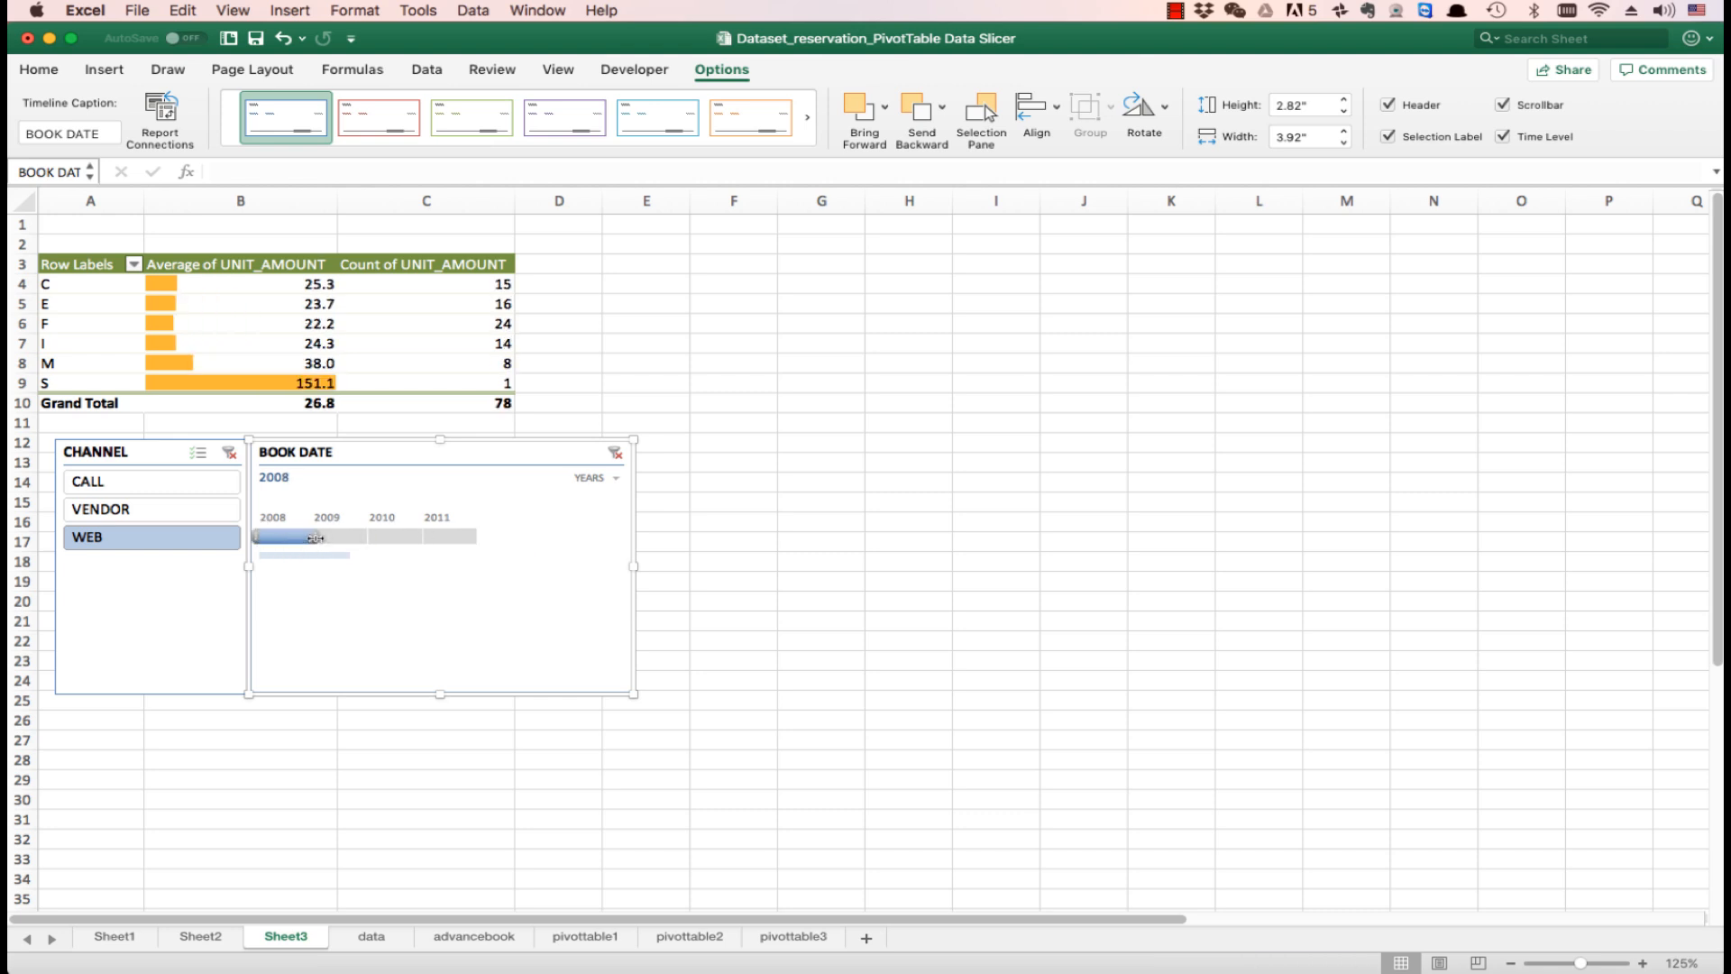
- Set the BOOK DATE timeline range to 2009 - 2011 and filter the CHANNEL slicer to CALL
{"action": "left_click_drag", "start_coordinate": [335, 538], "coordinate": [420, 538]}
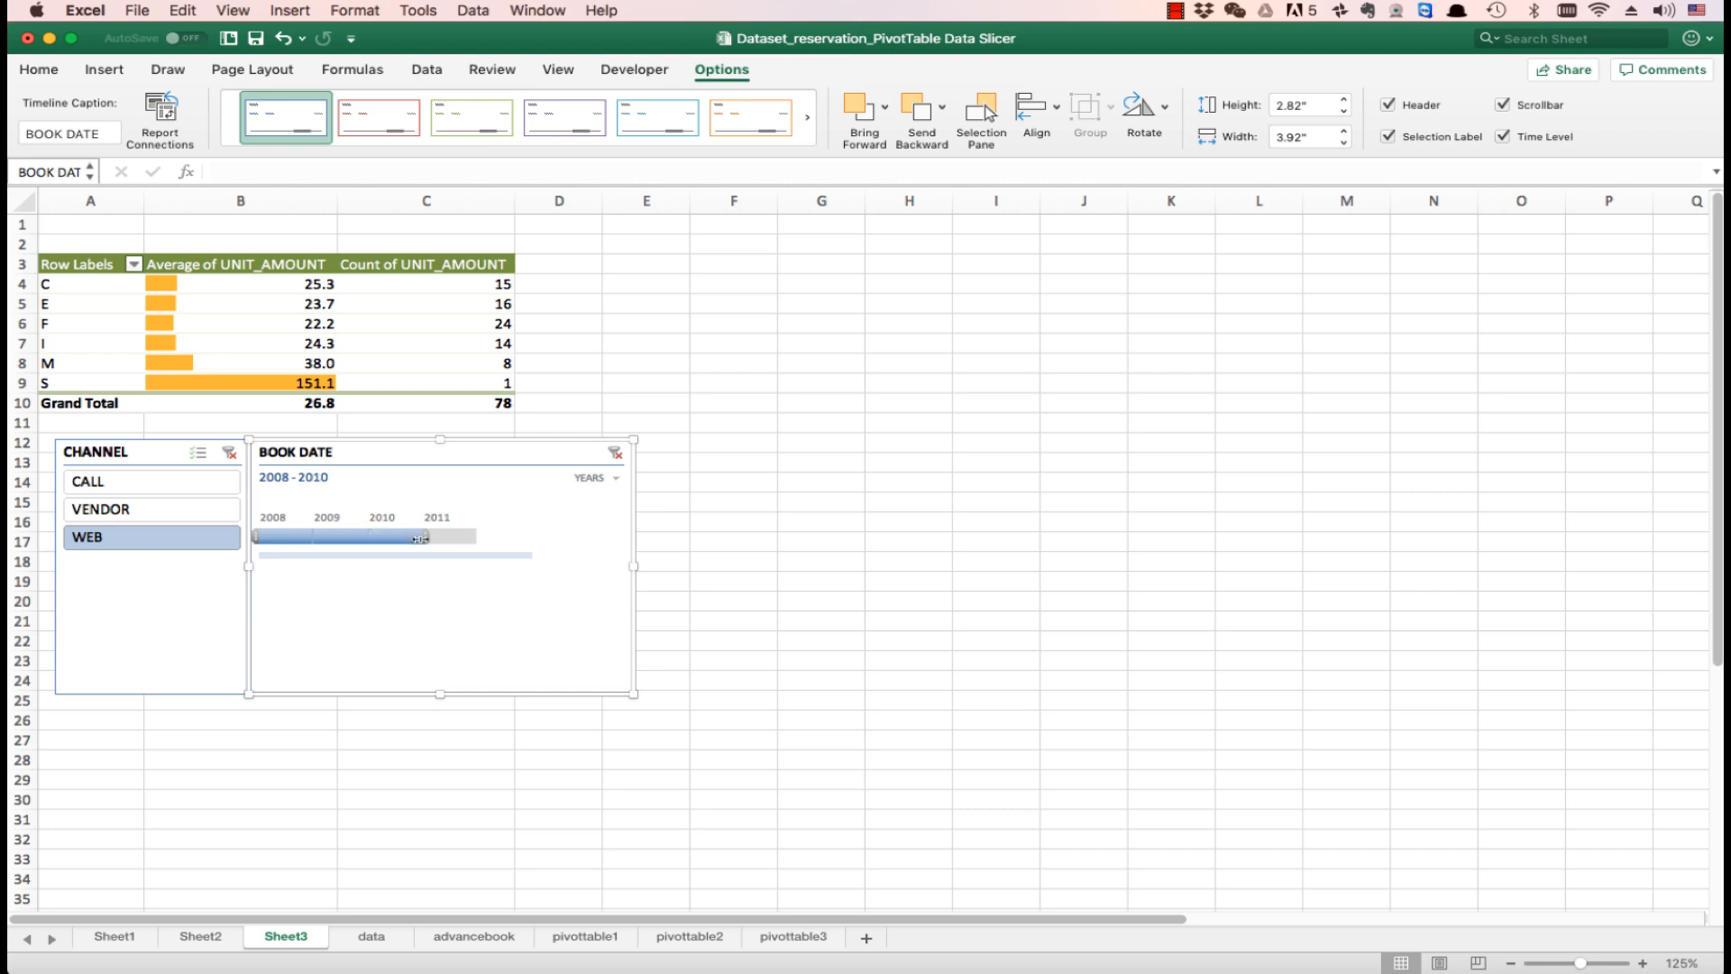
{"action": "left_click_drag", "start_coordinate": [262, 537], "coordinate": [309, 537]}
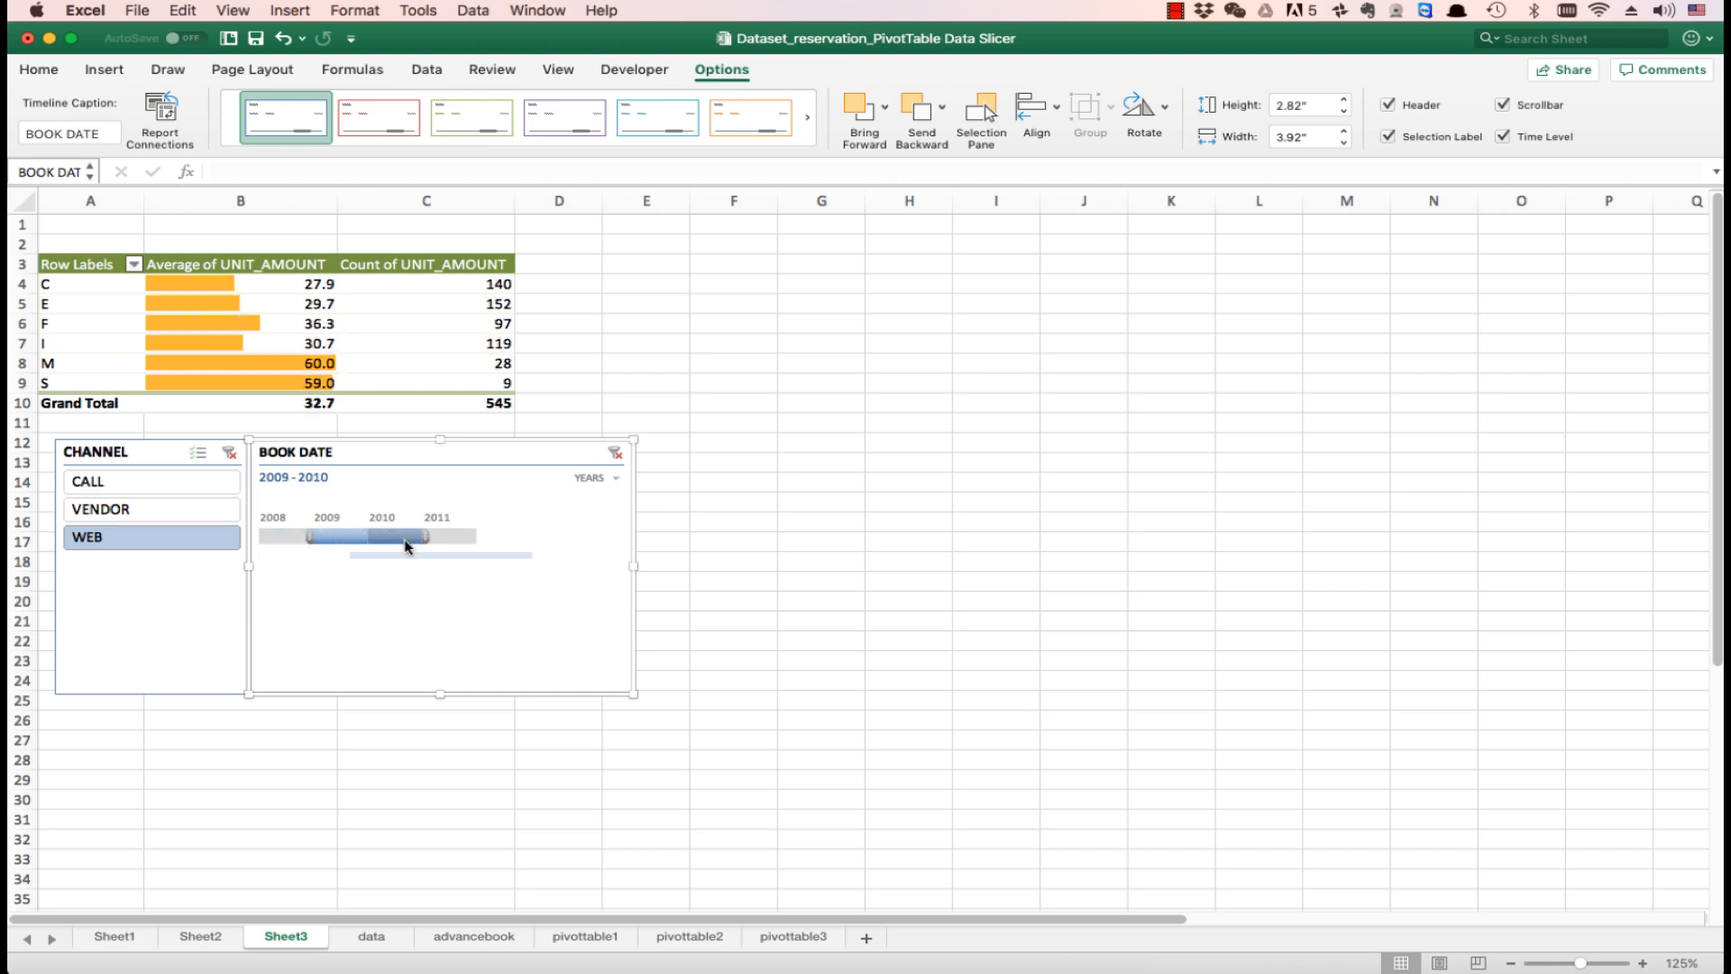
{"action": "left_click_drag", "start_coordinate": [463, 534], "coordinate": [480, 535]}
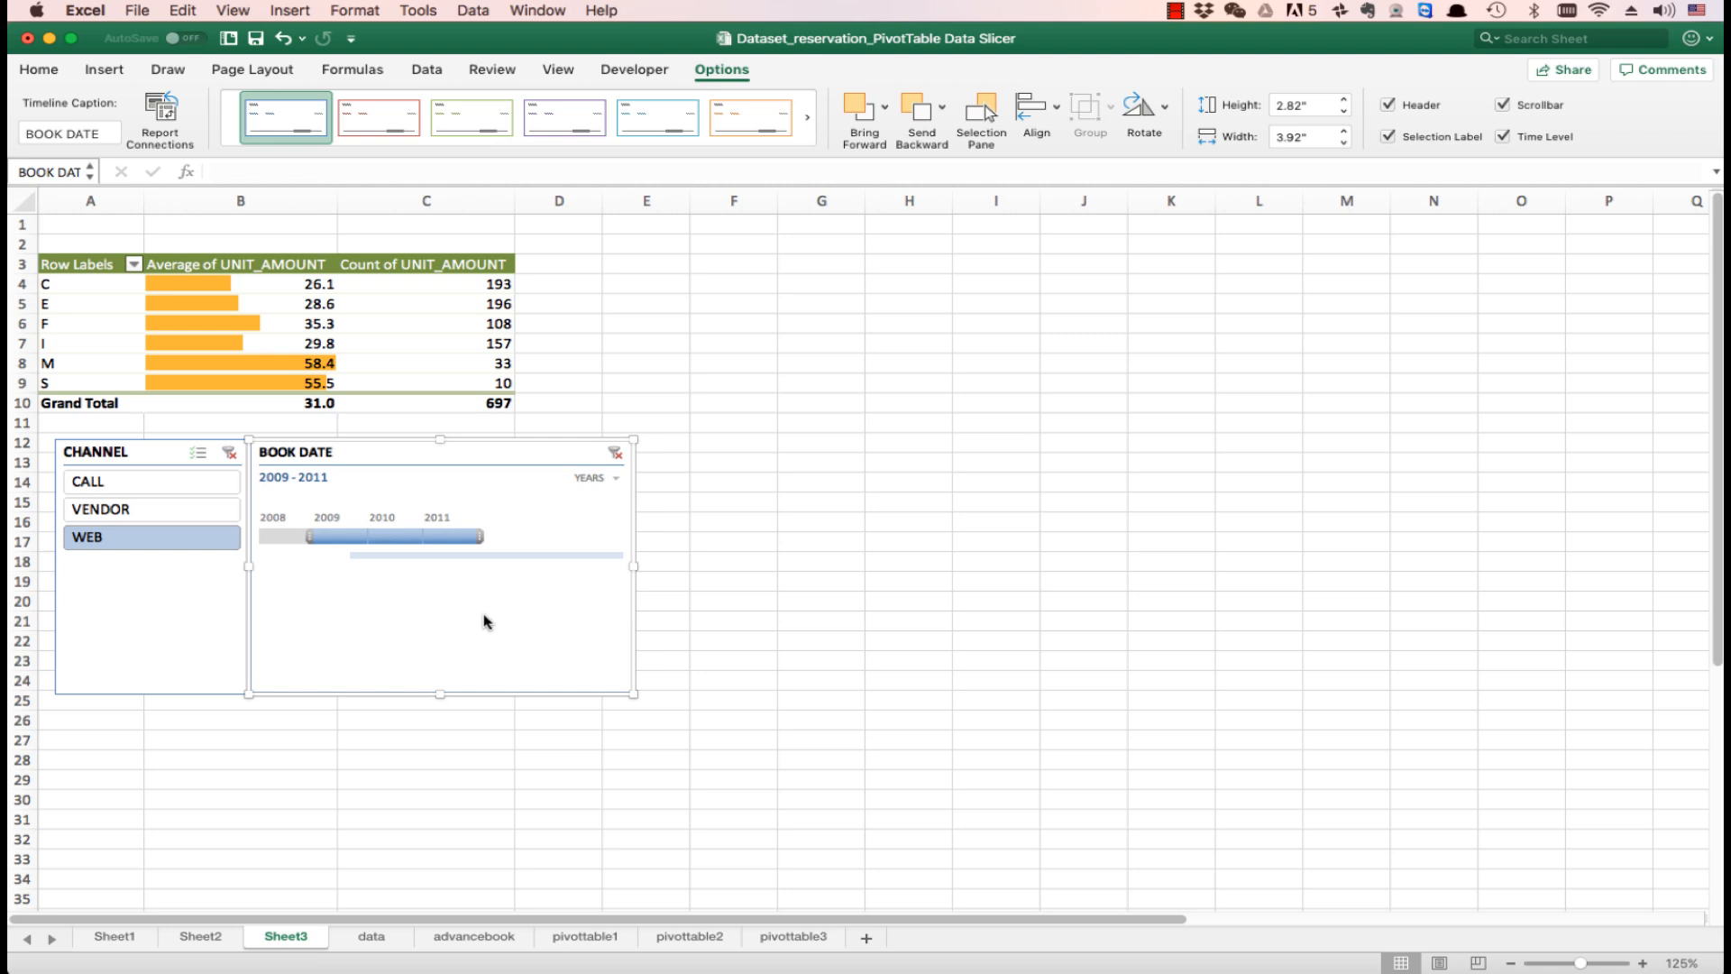
{"action": "left_click", "coordinate": [191, 488]}
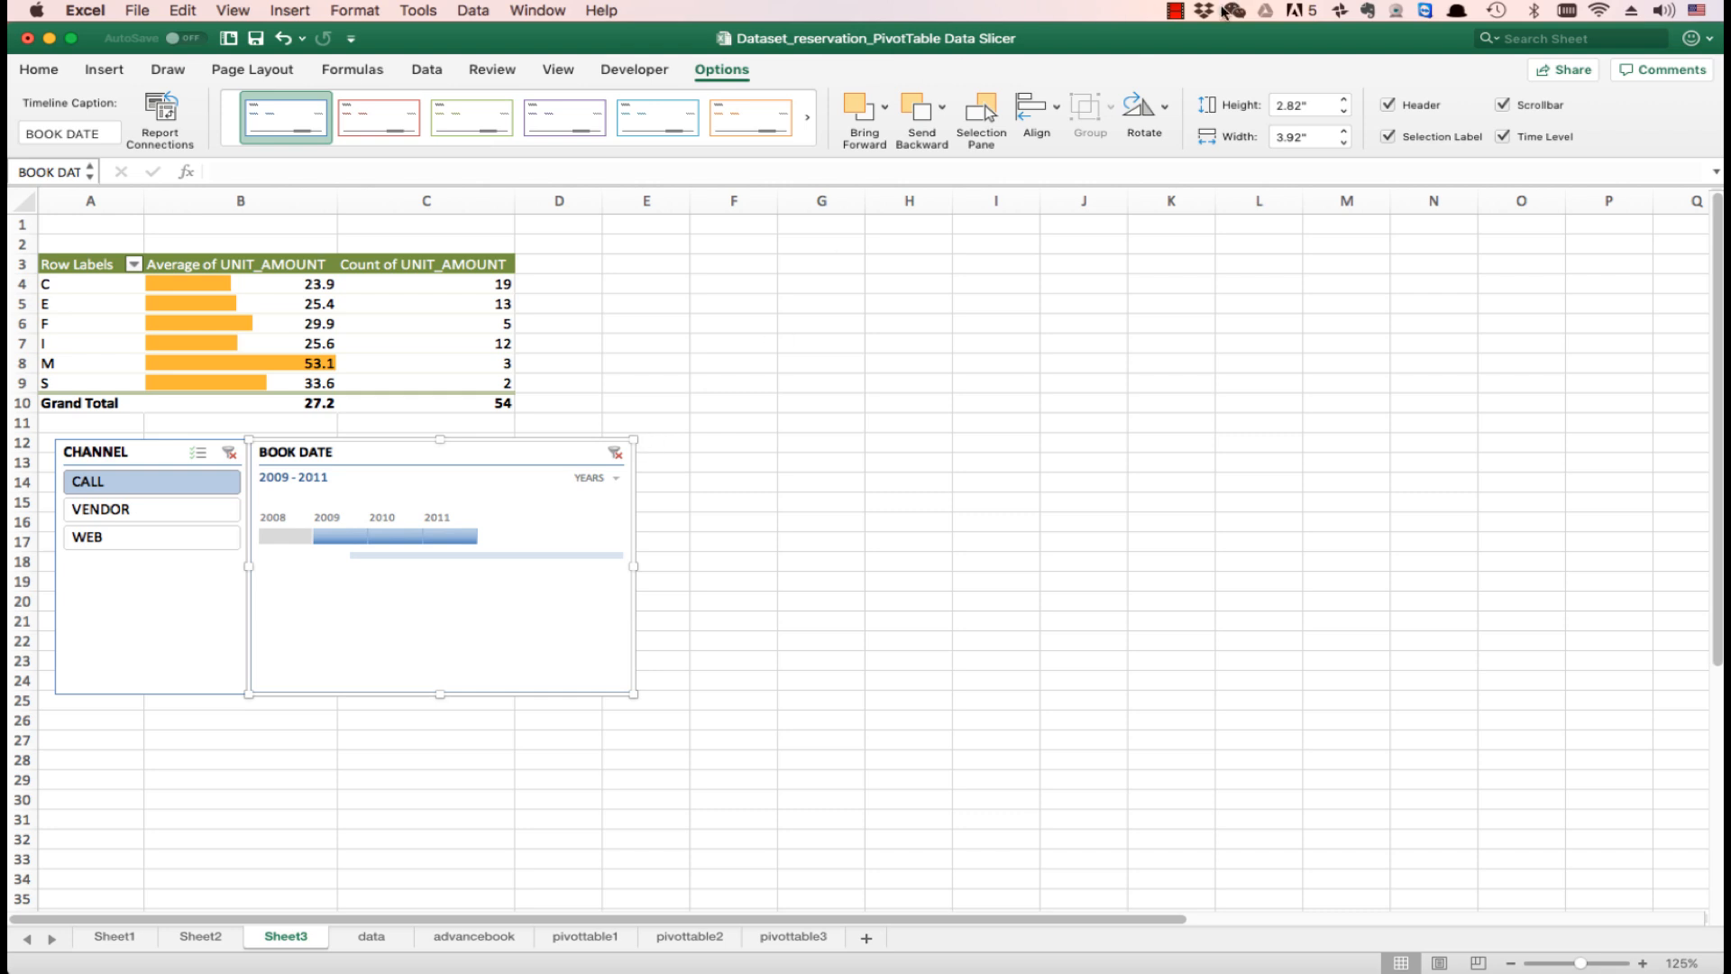
{"action": "left_click", "coordinate": [1177, 11]}
{"action": "left_click", "coordinate": [1200, 34]}
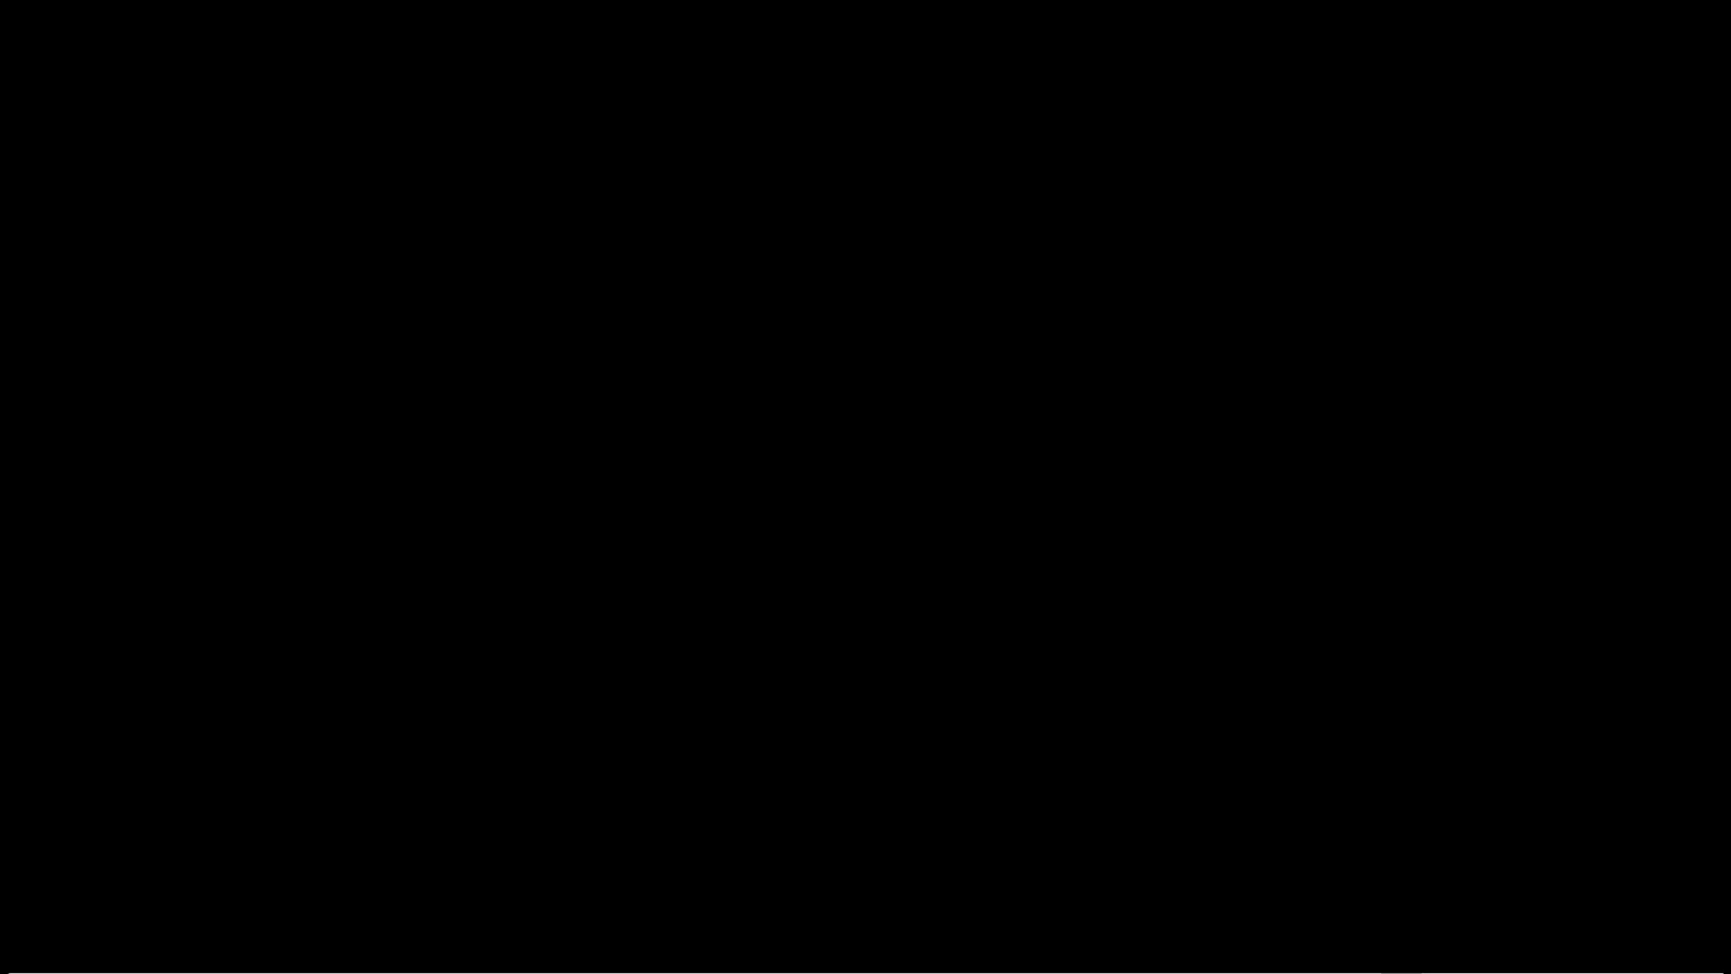